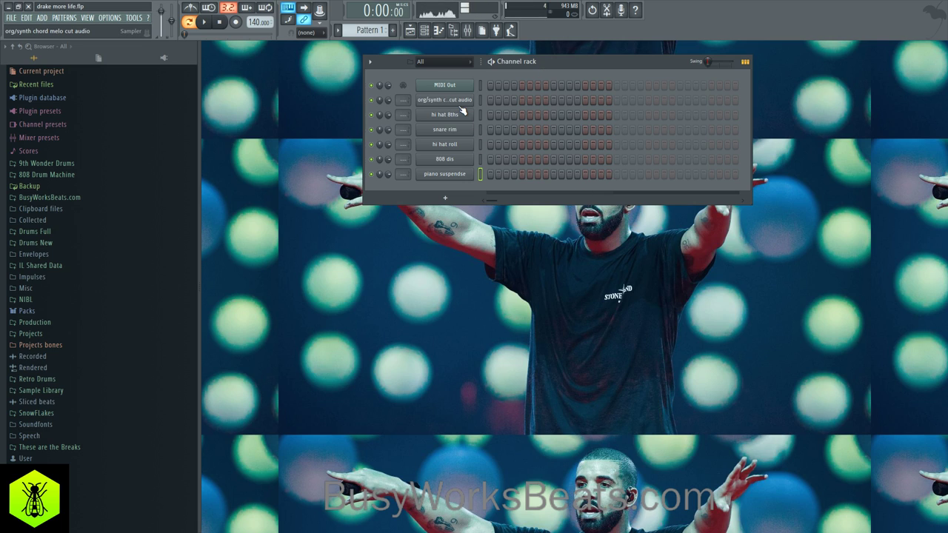
- Load Closed Hi Hat X from the X Drums Hi Hats folder onto the hi hat 8ths channel and fill each 2 steps
left_click(62, 198)
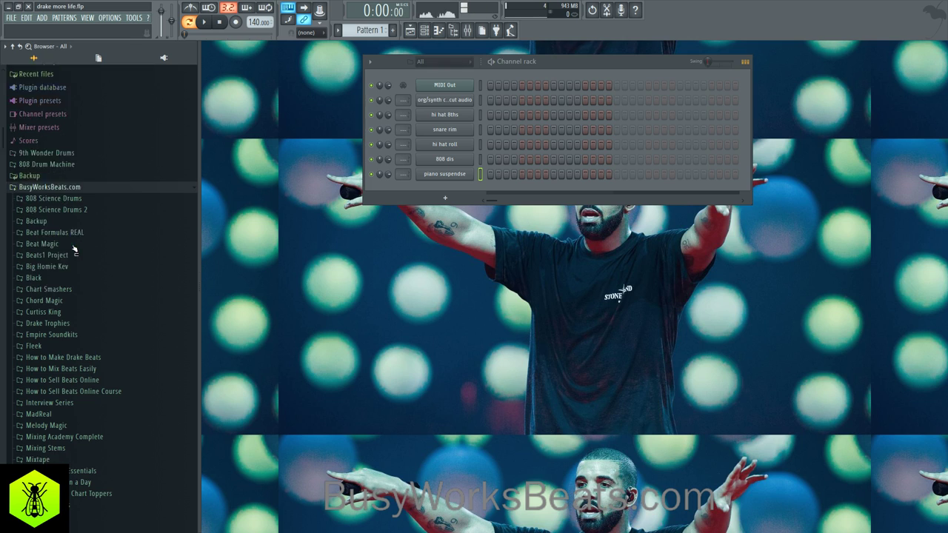
scroll(74, 355, "down", 10)
left_click(72, 385)
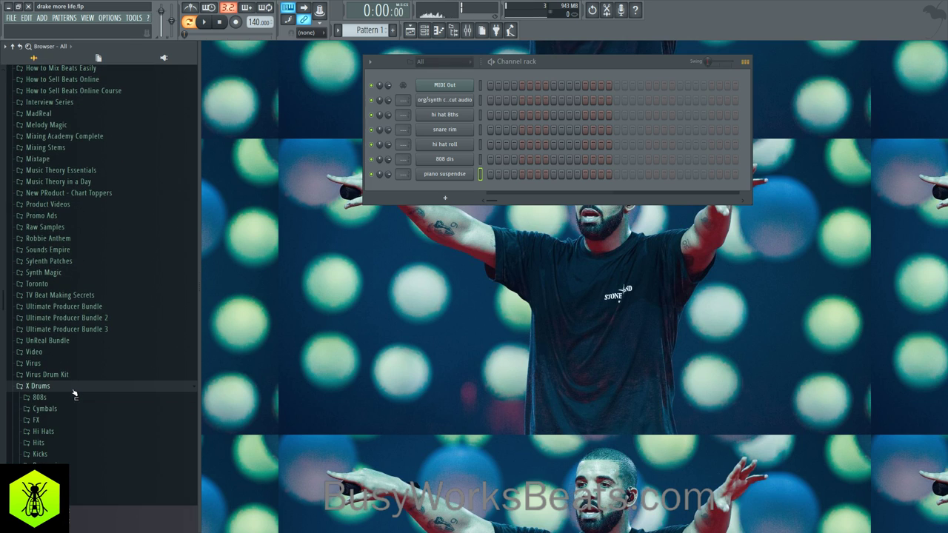
left_click(54, 434)
left_click(85, 465)
left_click_drag(85, 466, 462, 115)
right_click(489, 114)
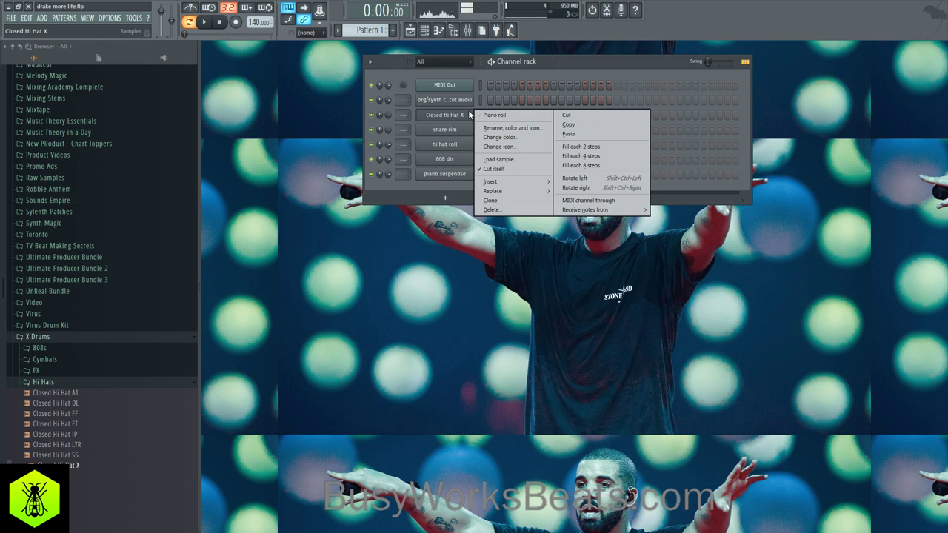
left_click(585, 148)
- Open the playlist and set the project tempo to 140 BPM
left_click(409, 30)
right_click(259, 21)
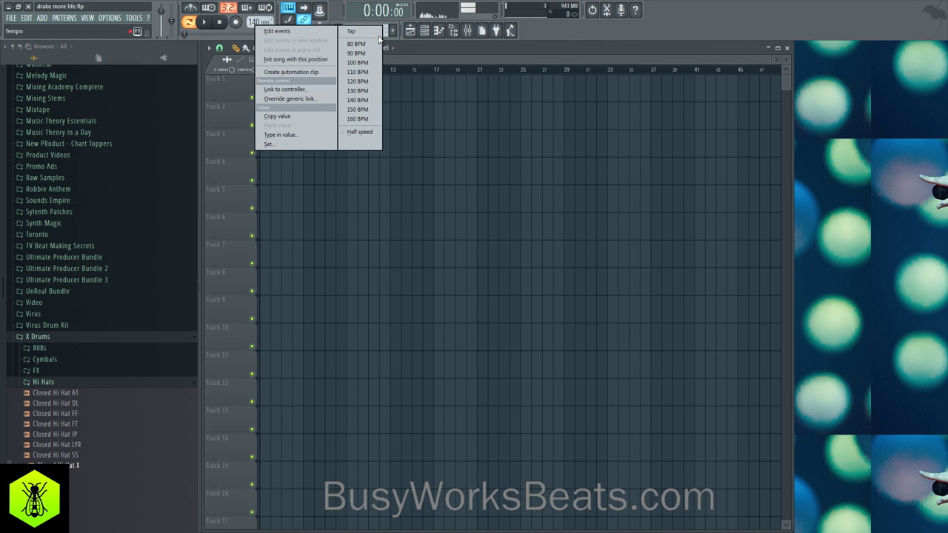
left_click(278, 131)
left_click(475, 248)
left_click(477, 248)
left_click(482, 248)
left_click(485, 248)
left_click(504, 208)
- Place Pattern 1 at bar 1 of Track 1 with the playlist snap set to Bar
left_click(269, 86)
left_click(241, 60)
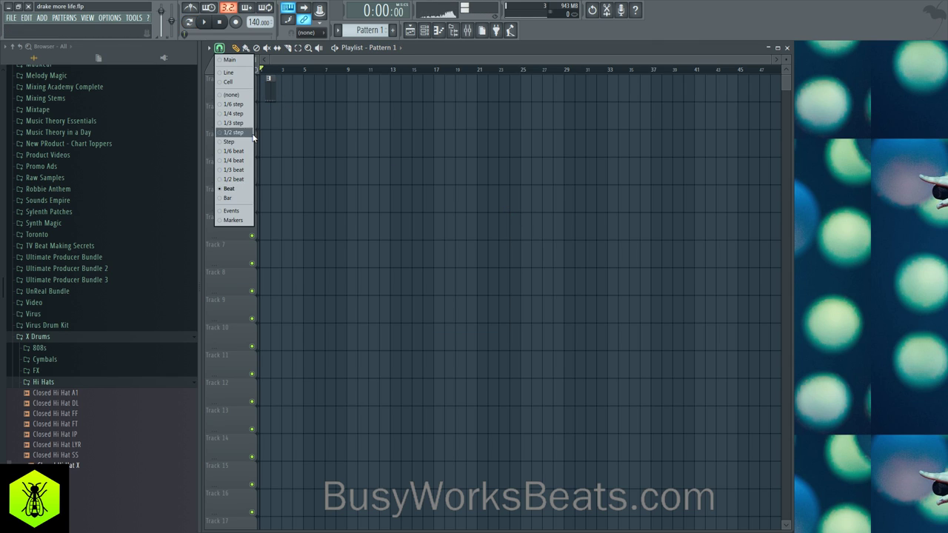
left_click(233, 199)
left_click_drag(274, 87, 263, 88)
left_click(252, 60)
scroll(286, 76, "up", 1)
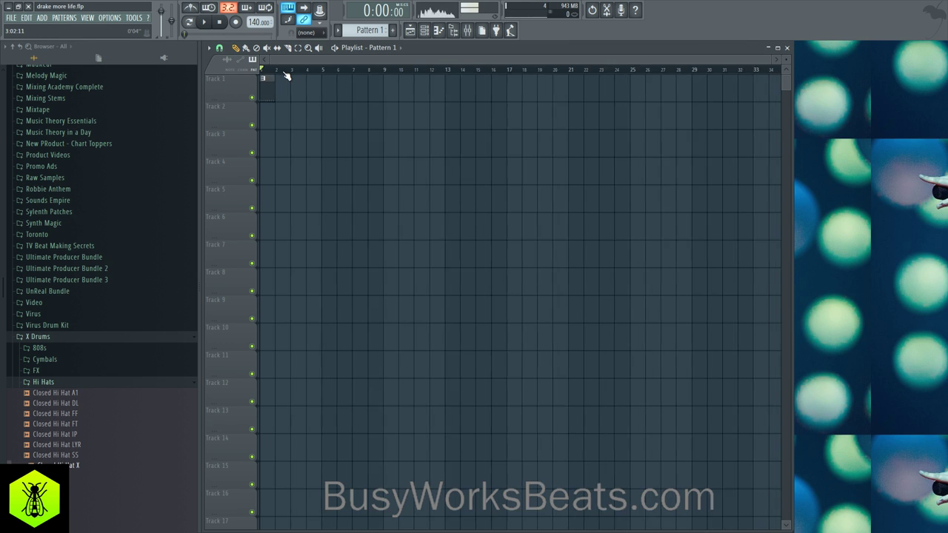
scroll(287, 75, "up", 1)
- Hide the browser and refill the Closed Hi Hat X channel on each 2 steps
left_click(453, 30)
key("space")
left_click(455, 31)
left_click_drag(297, 116, 409, 117)
key("space")
right_click(263, 115)
mouse_move(318, 144)
left_click(366, 150)
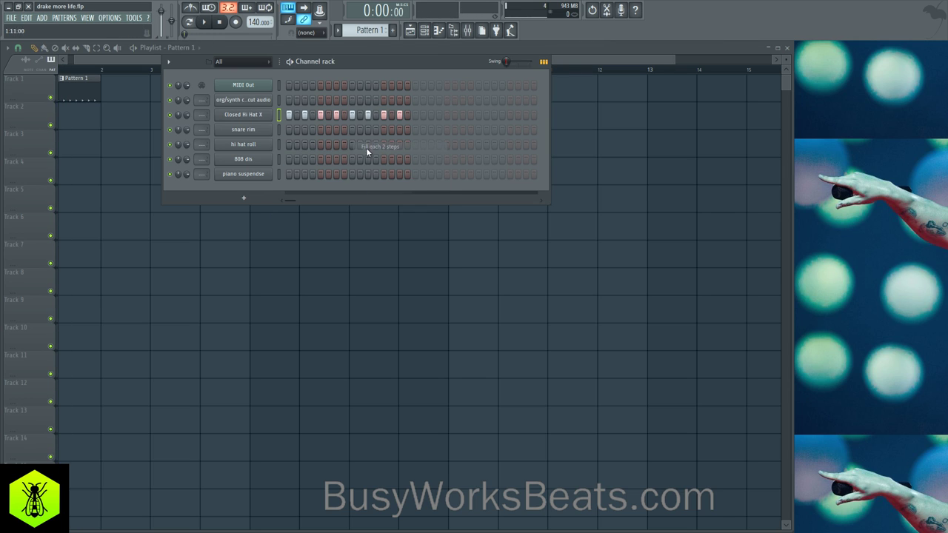
- Paint Pattern 1 clips along Track 1 through about bar 8, then bring back the channel rack and browser
key("F6")
left_click(106, 83)
key("space")
key("space")
left_click(43, 48)
left_click_drag(159, 89, 440, 83)
key("F6")
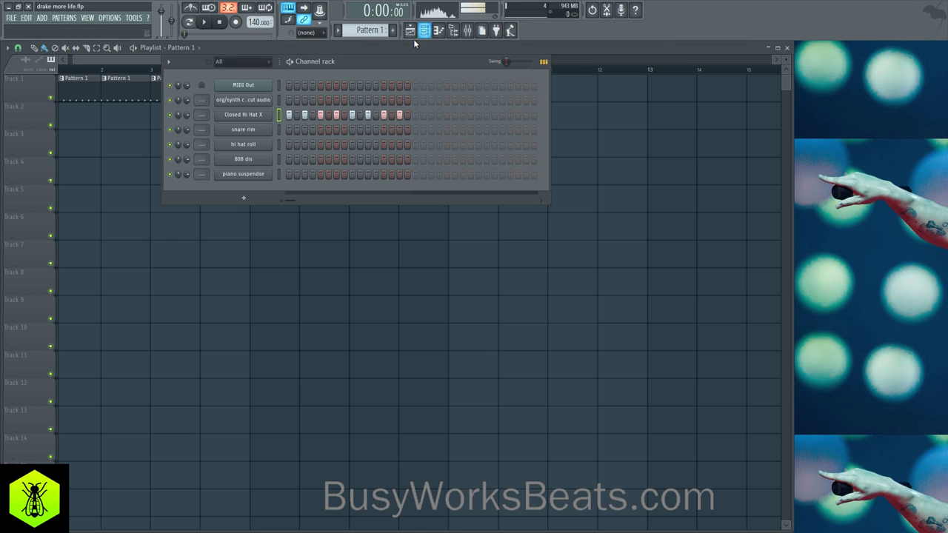
left_click(453, 31)
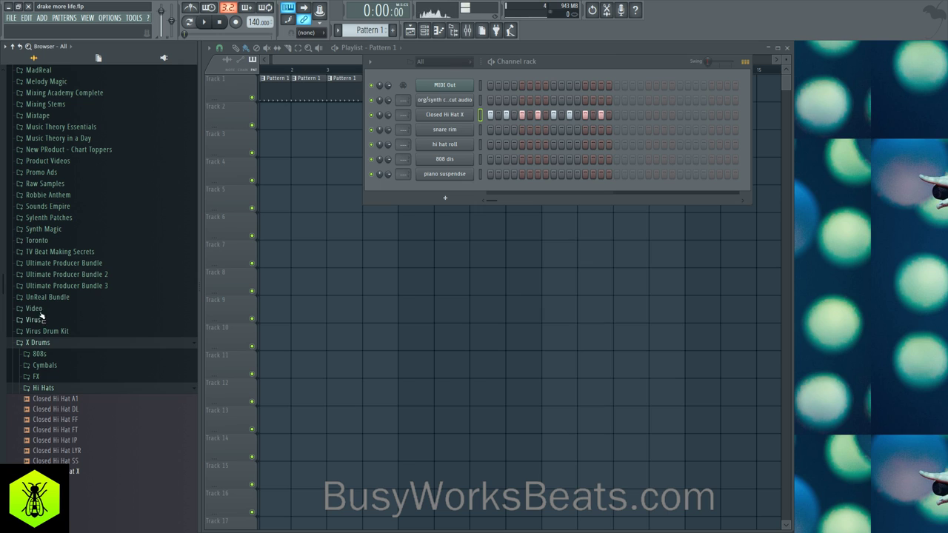
- Audition the X Drums snares, load Snare RB onto the snare rim channel and create an empty Pattern 2
scroll(67, 385, "down", 6)
left_click(42, 392)
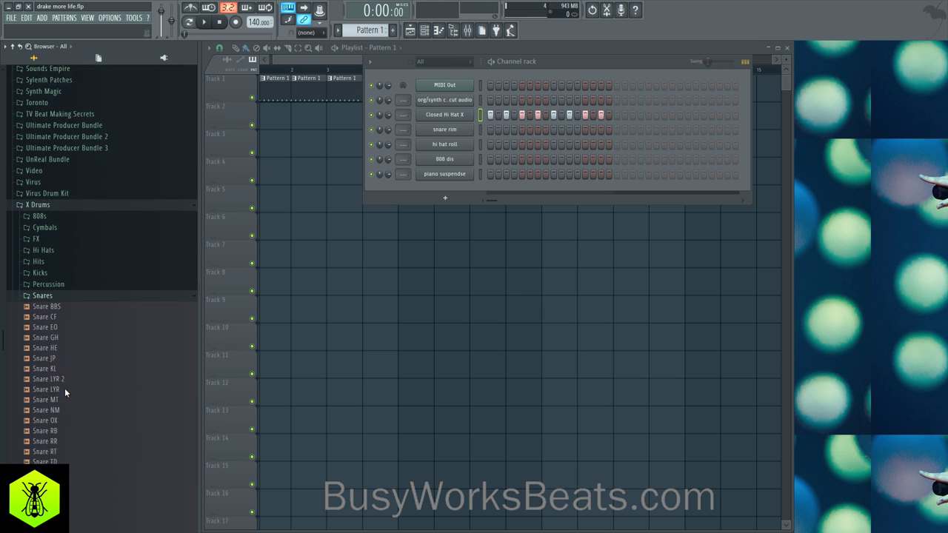
left_click_drag(66, 371, 74, 379)
left_click(74, 377)
left_click(81, 420)
left_click(65, 394)
left_click_drag(66, 398, 437, 130)
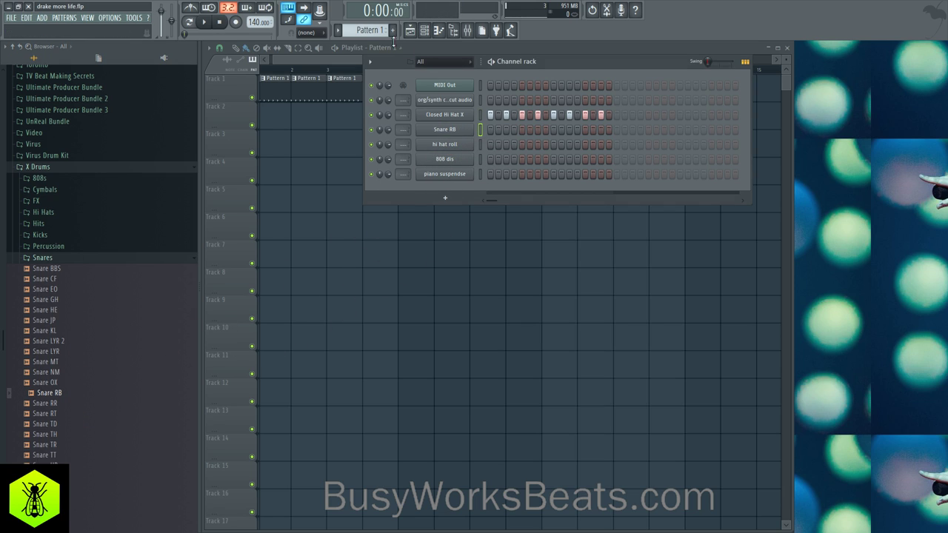
left_click(392, 30)
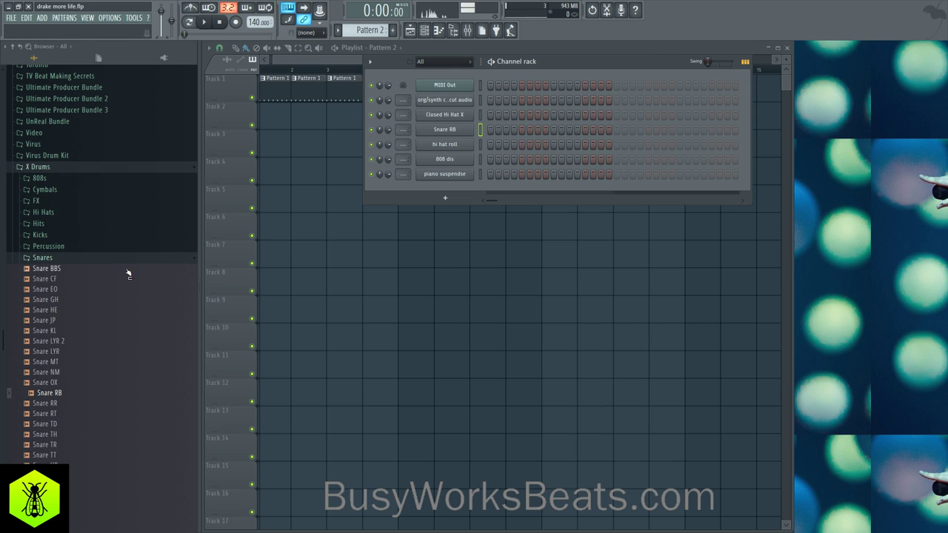
- Audition the samples in the X Drums 808s folder and open 808 X in a new channel
left_click(59, 179)
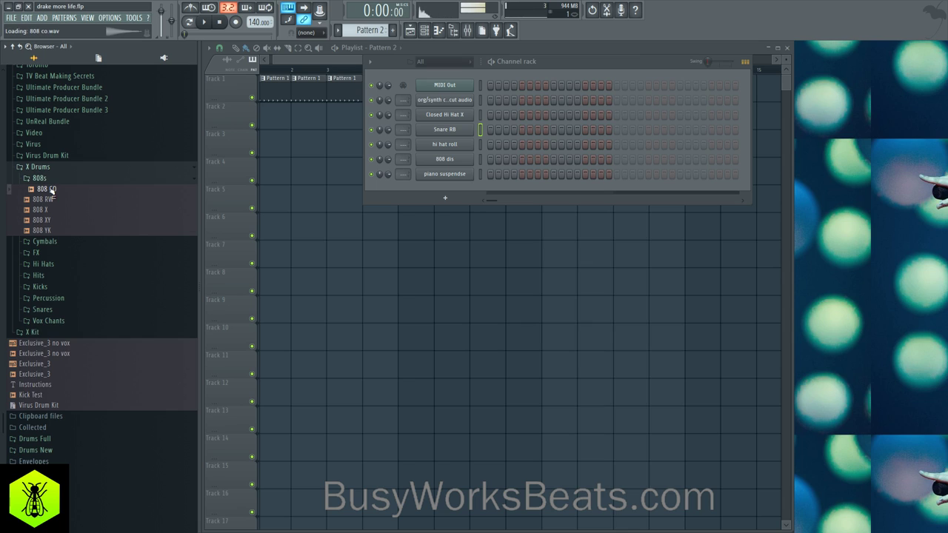
left_click(51, 199)
left_click(50, 211)
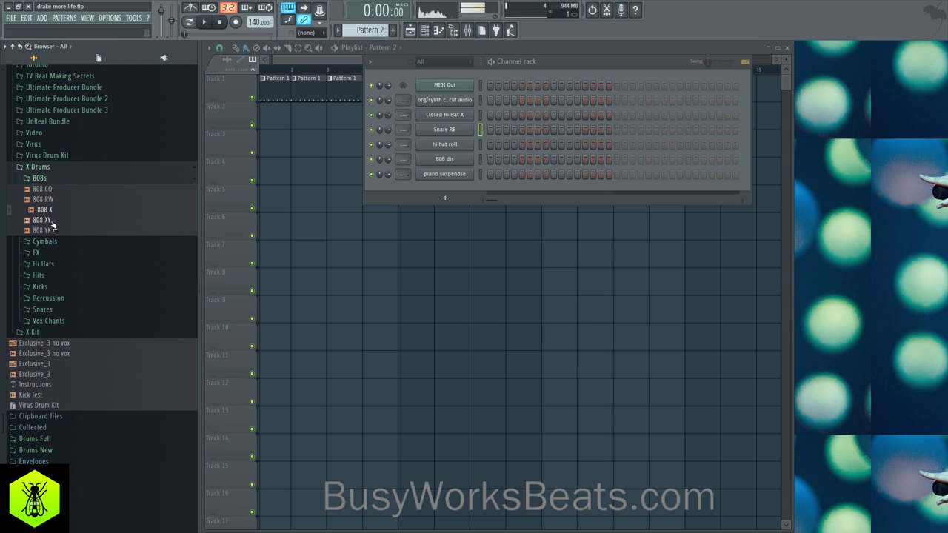
right_click(56, 209)
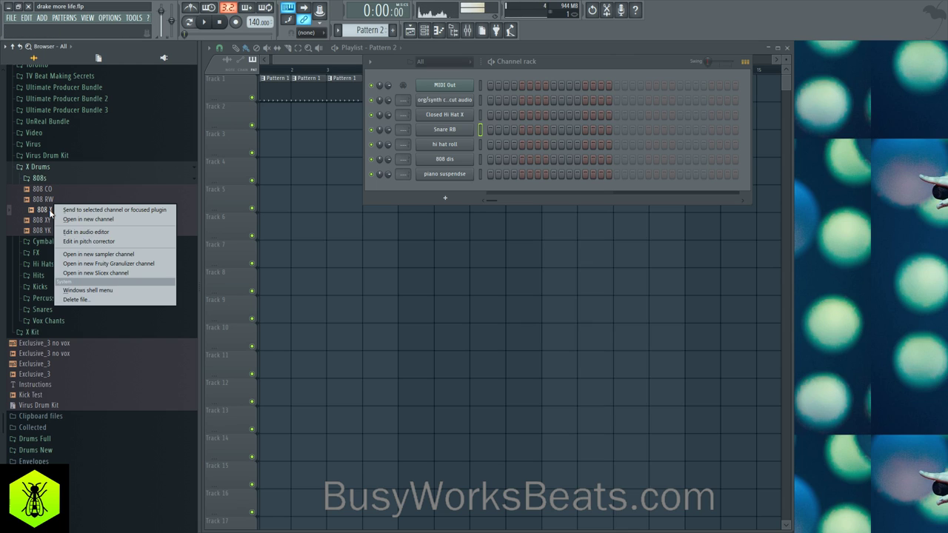
left_click(65, 219)
- Open the 808 X sample in Edison and run Detect pitch regions on it
right_click(333, 286)
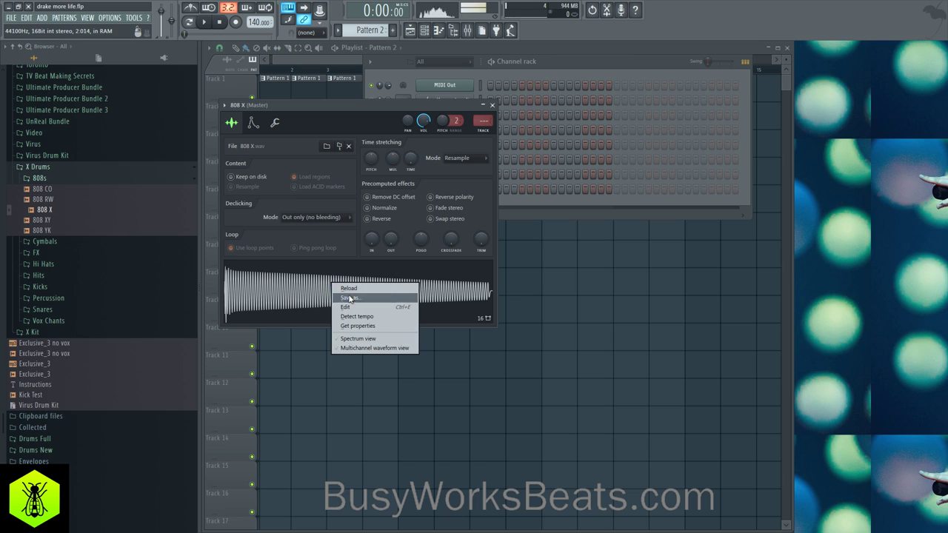
left_click(352, 308)
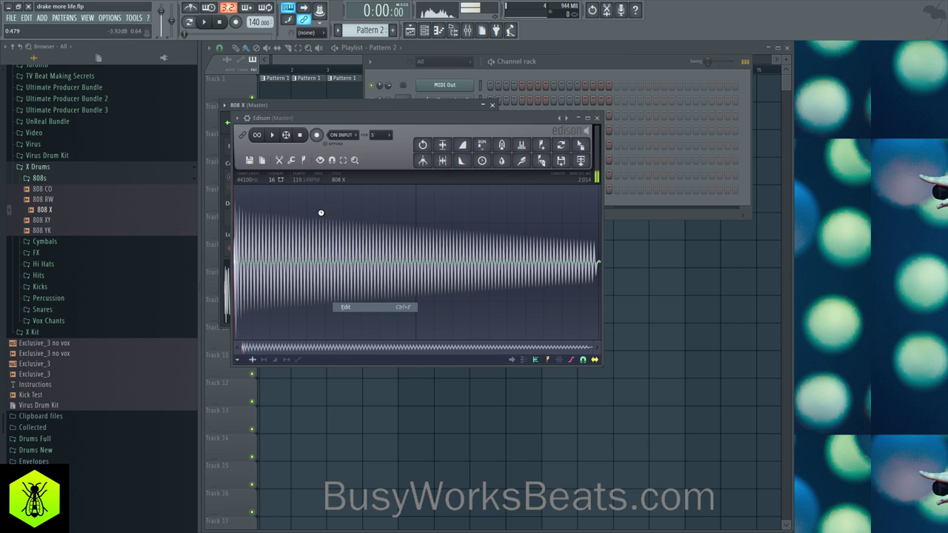
left_click(304, 160)
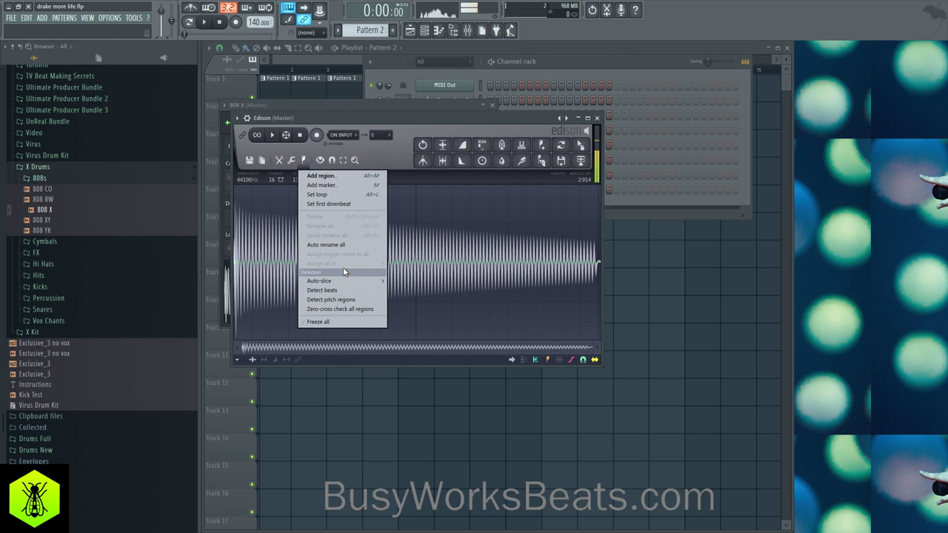
left_click(340, 303)
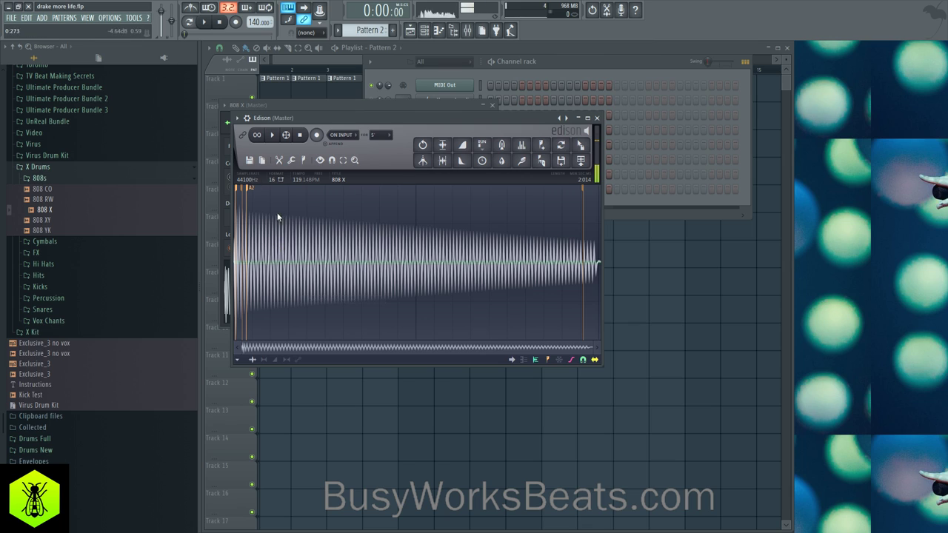
key("Escape")
- Set the 808 X channel's root note to match the detected pitch and close its settings
left_click(252, 123)
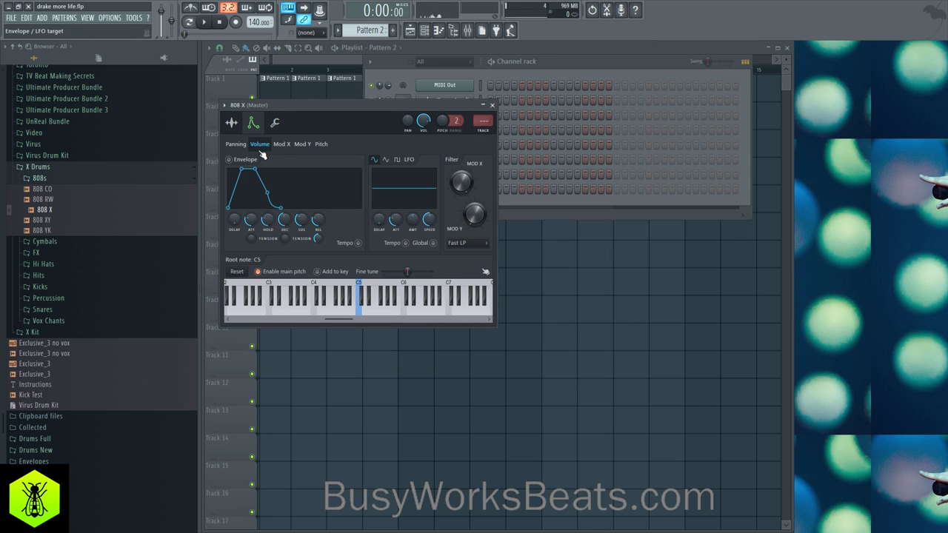
right_click(348, 286)
left_click(492, 104)
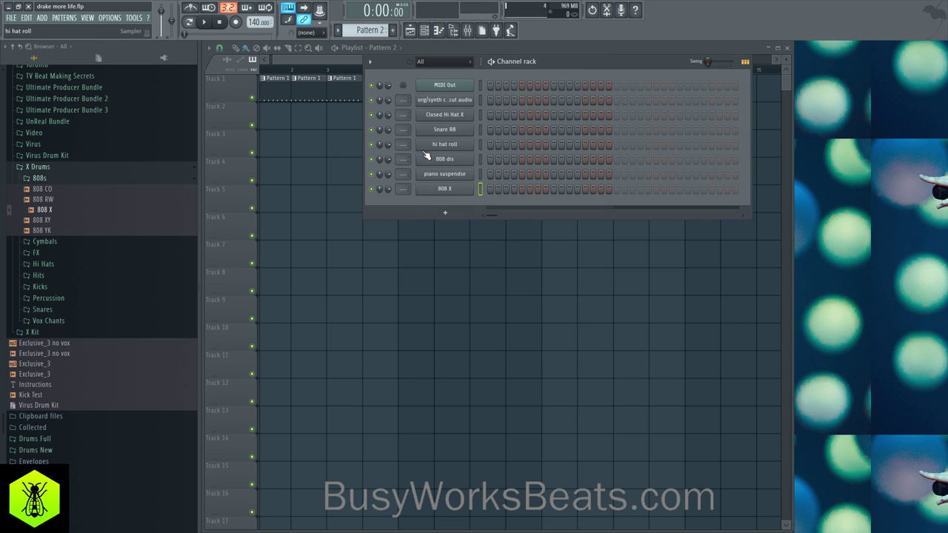
- Replace the piano suspendse channel with reFX Nexus [64bit] and load the Piano preset PN Nexus Grandpiano Soft
right_click(464, 177)
mouse_move(509, 250)
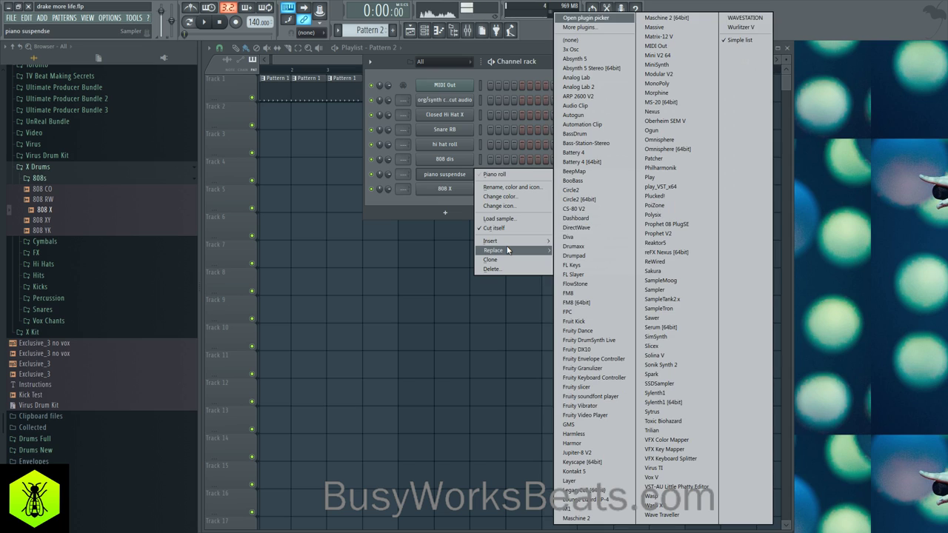
left_click(654, 253)
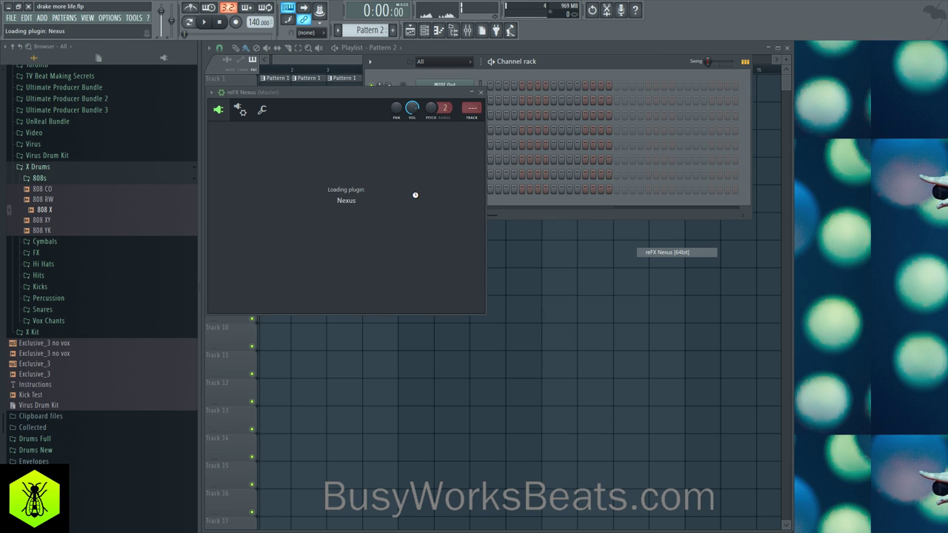
left_click(354, 219)
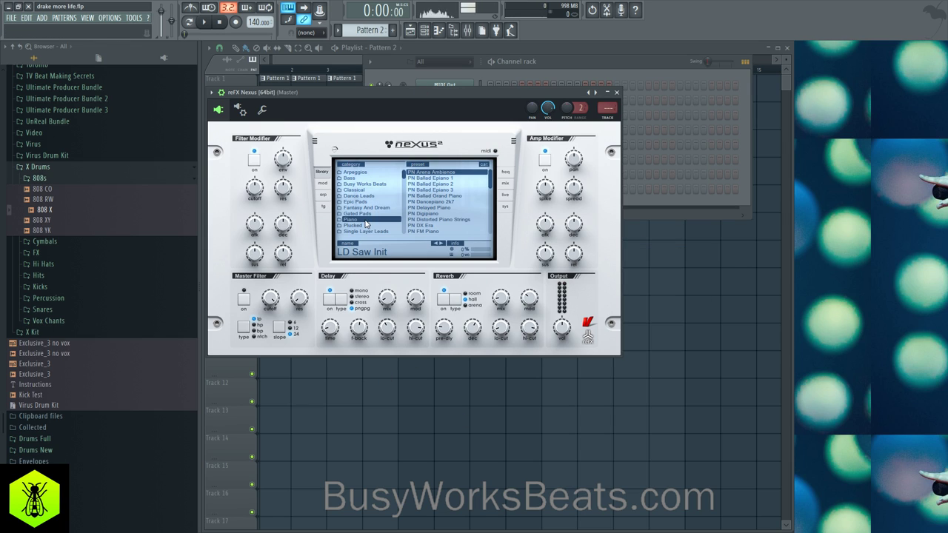
scroll(469, 195, "down", 4)
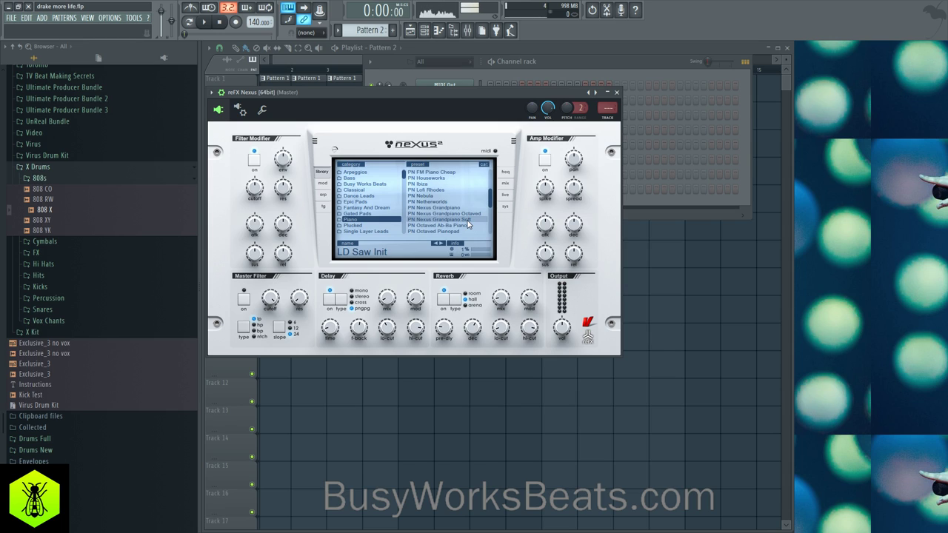
left_click(466, 220)
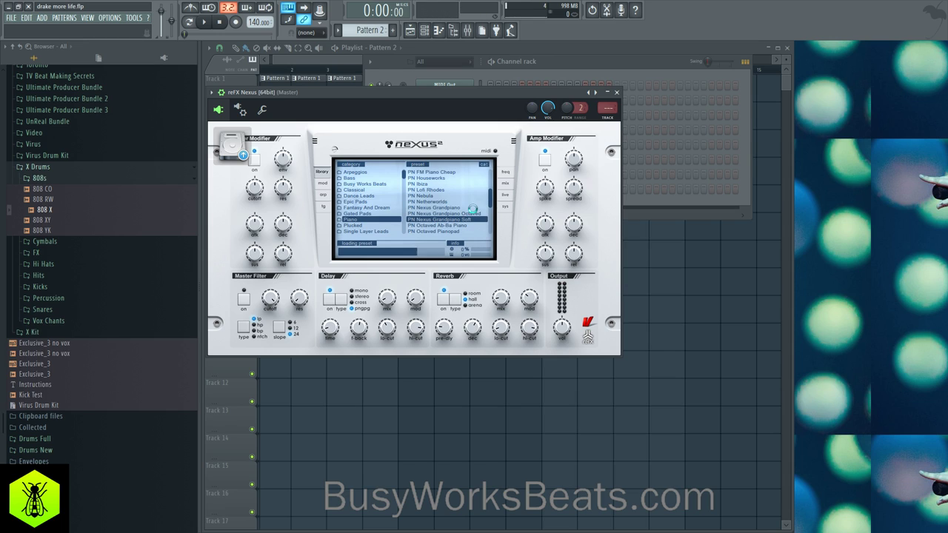
left_click(617, 90)
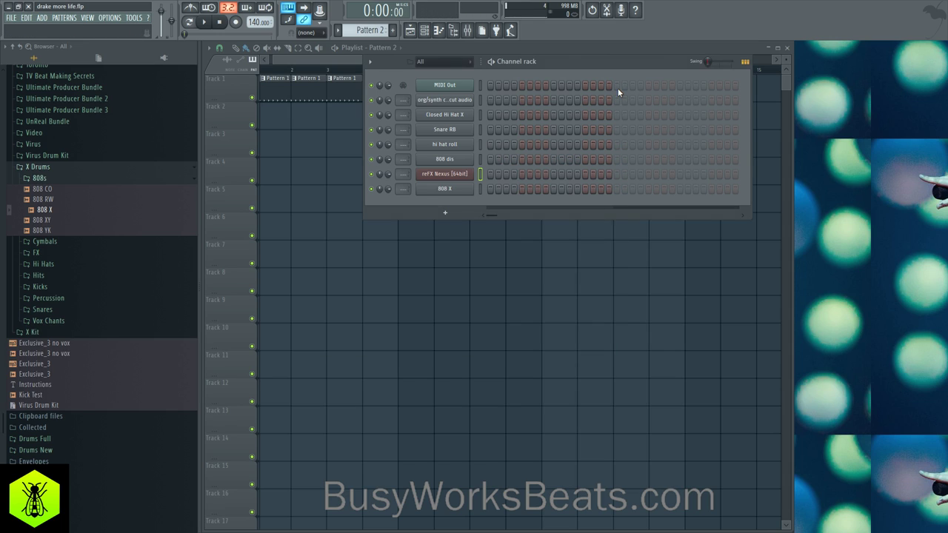
left_click(460, 174)
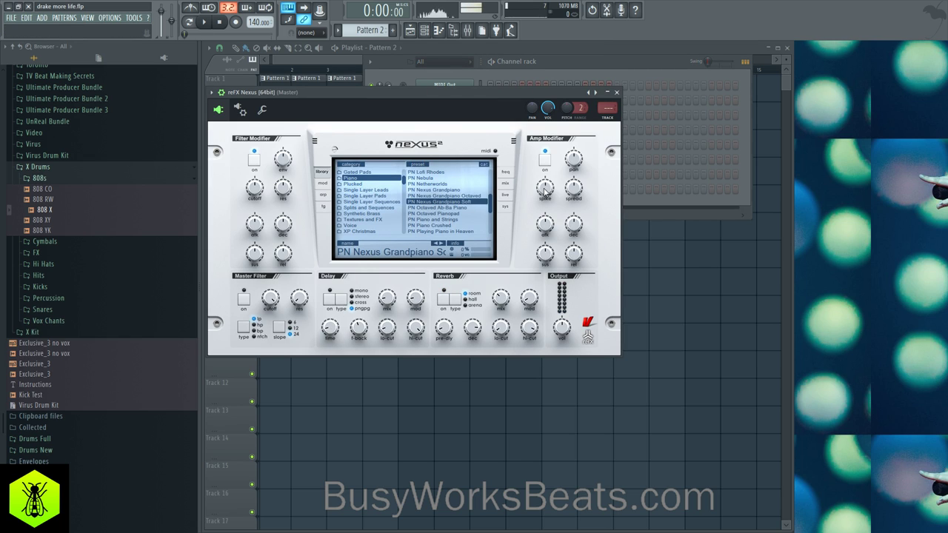
left_click(617, 92)
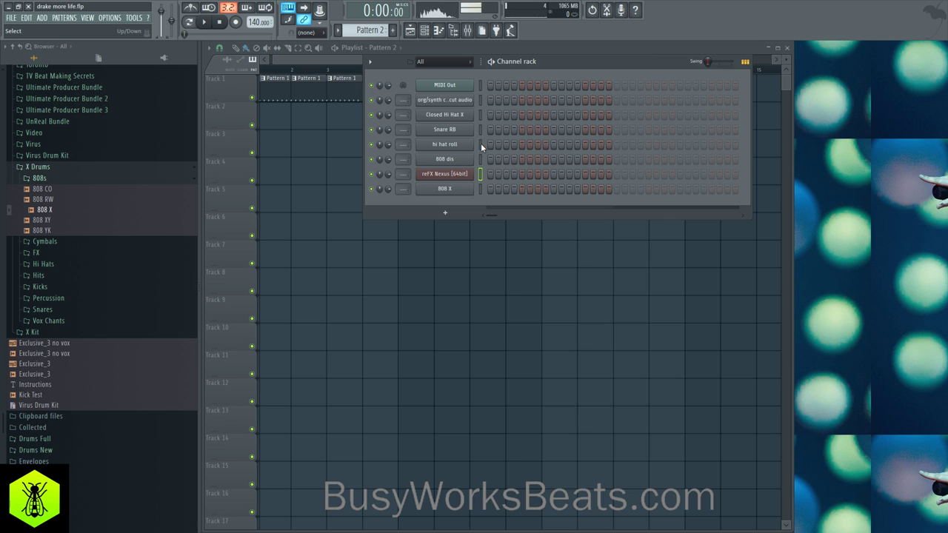
- Replace the org/synth chord melo cut audio channel with reFX Nexus [64bit]
right_click(465, 106)
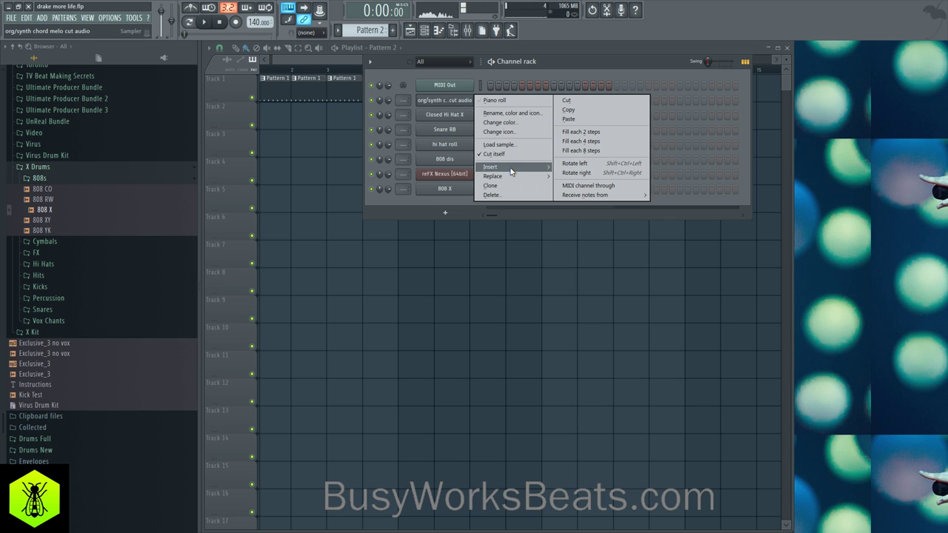
mouse_move(515, 177)
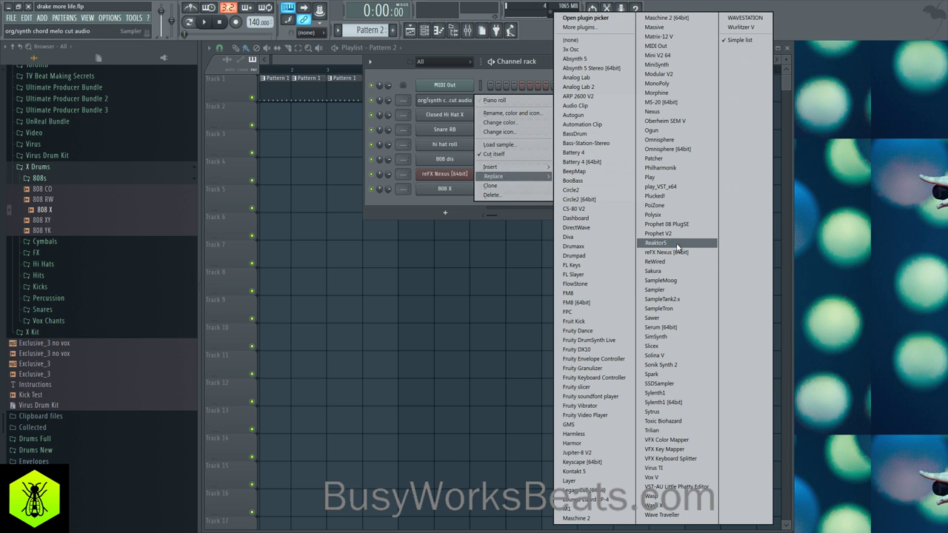
left_click(678, 252)
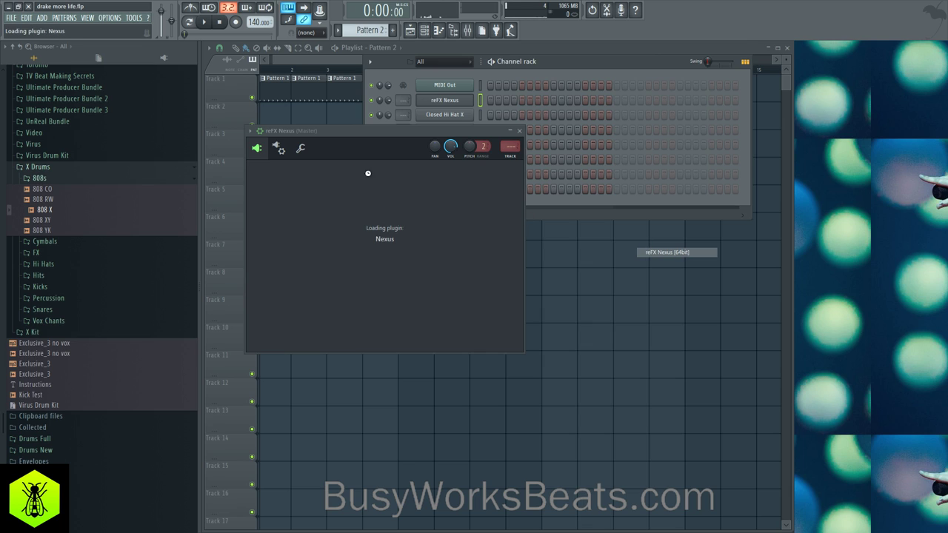
- Create a new search category for "organ" in the Nexus preset library
left_click(407, 252)
scroll(412, 248, "down", 2)
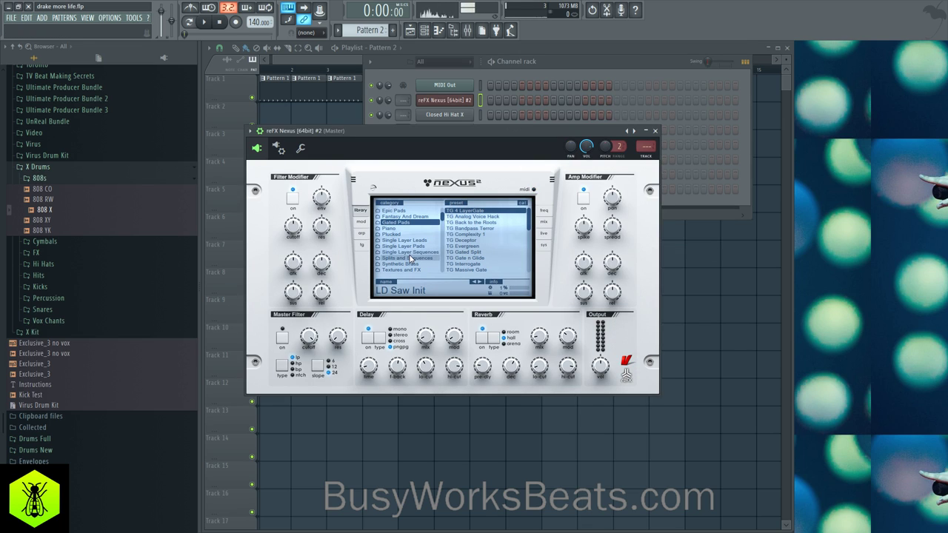
right_click(413, 250)
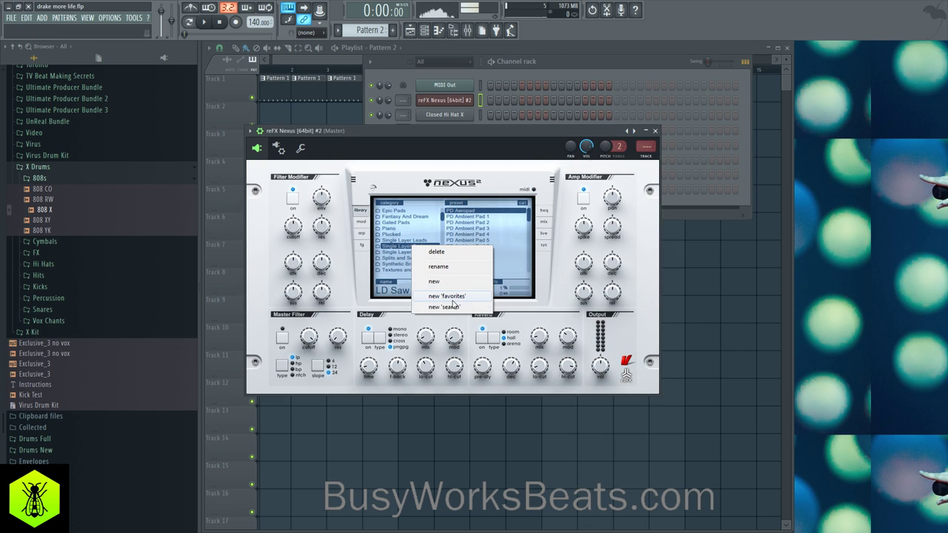
left_click(453, 306)
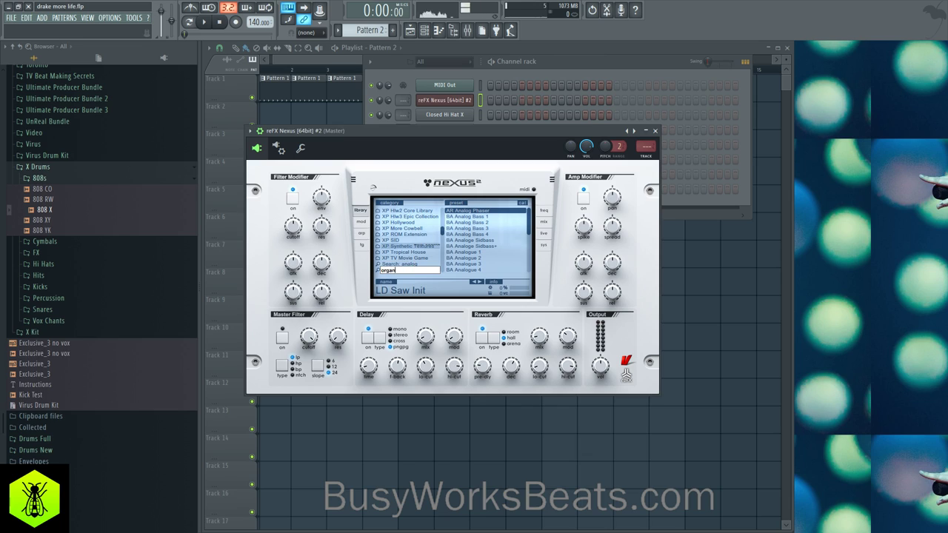
key("Return")
- Audition Camisra Organ 1 and Cam Organ 1, load the OR Cheap Dance Organ preset, turn off its delay and close Nexus
scroll(484, 245, "down", 1)
left_click(484, 245)
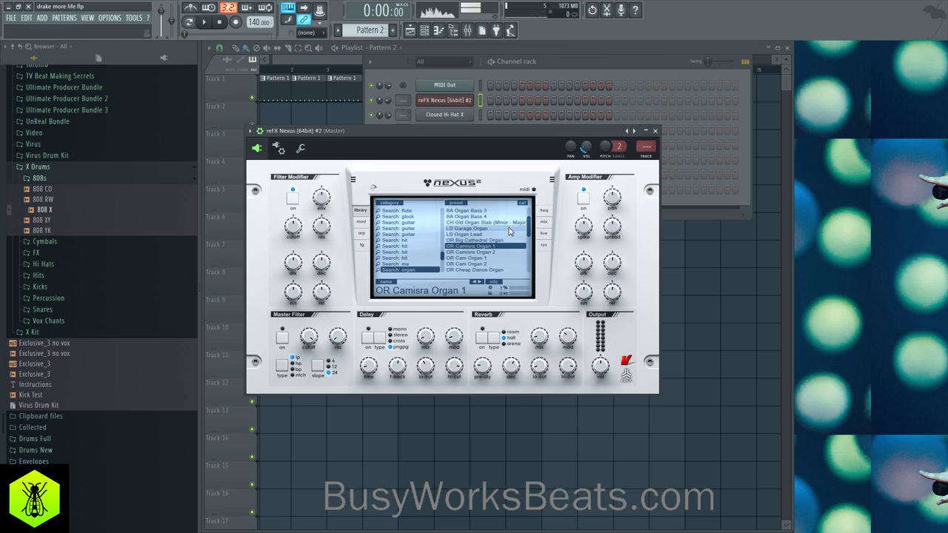
scroll(502, 242, "down", 1)
left_click(487, 248)
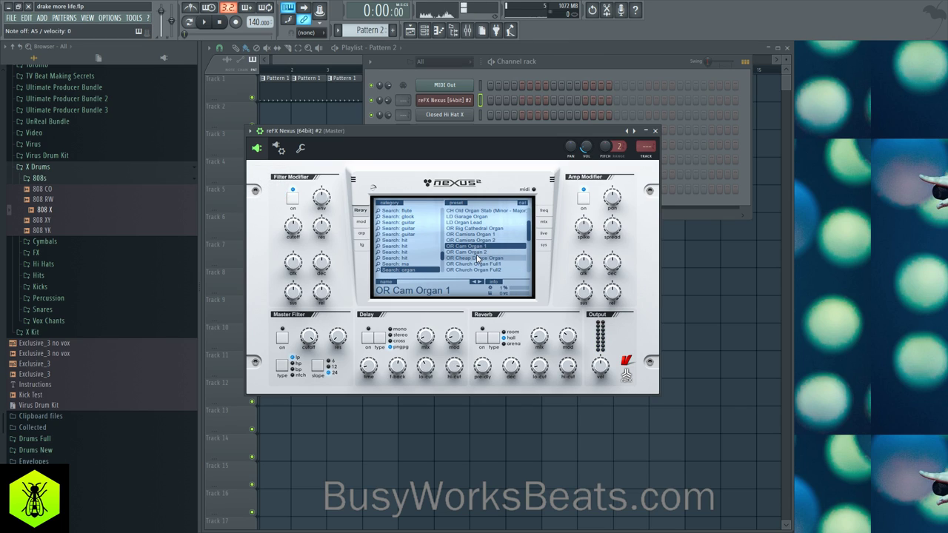
left_click(477, 258)
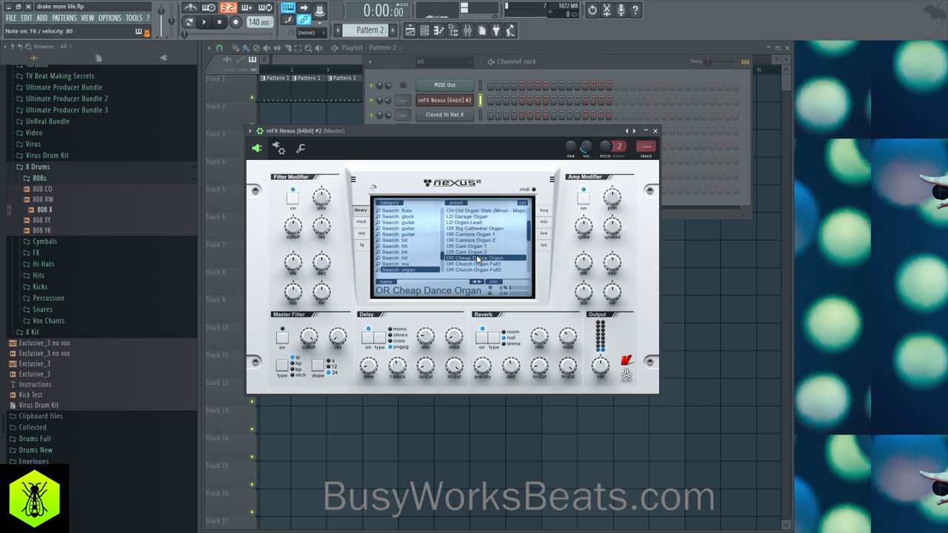
left_click(368, 341)
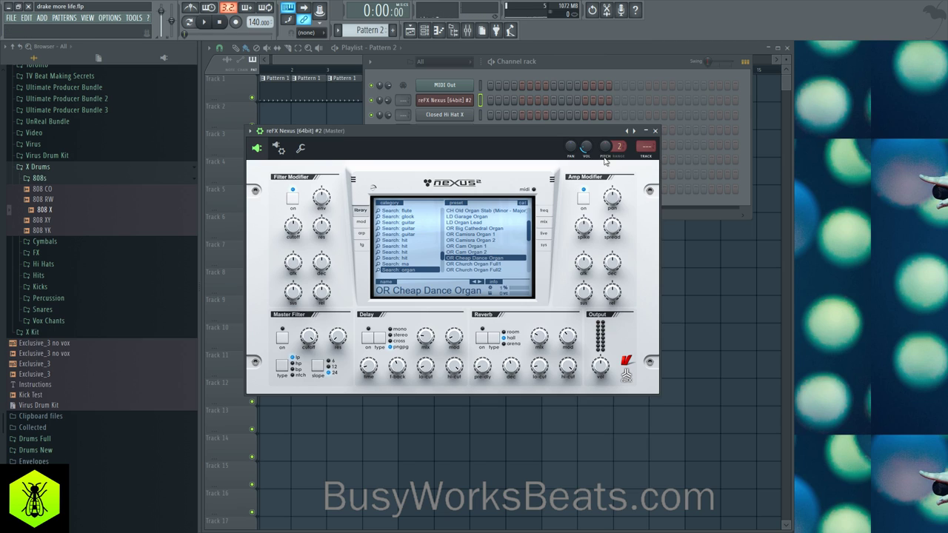
left_click(654, 131)
- Clone the reFX Nexus [64bit] #2 channel in the channel rack
right_click(455, 174)
right_click(457, 100)
left_click(458, 100)
right_click(458, 100)
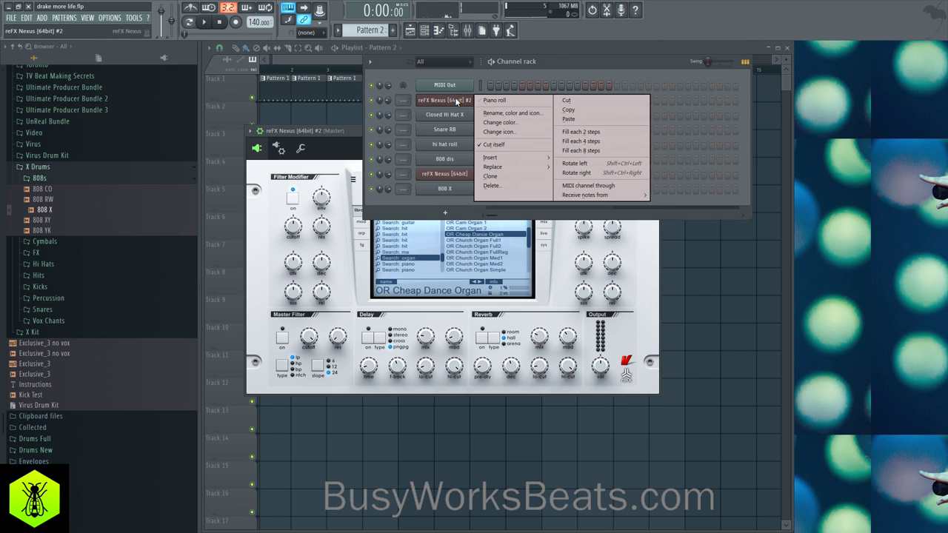
left_click(489, 177)
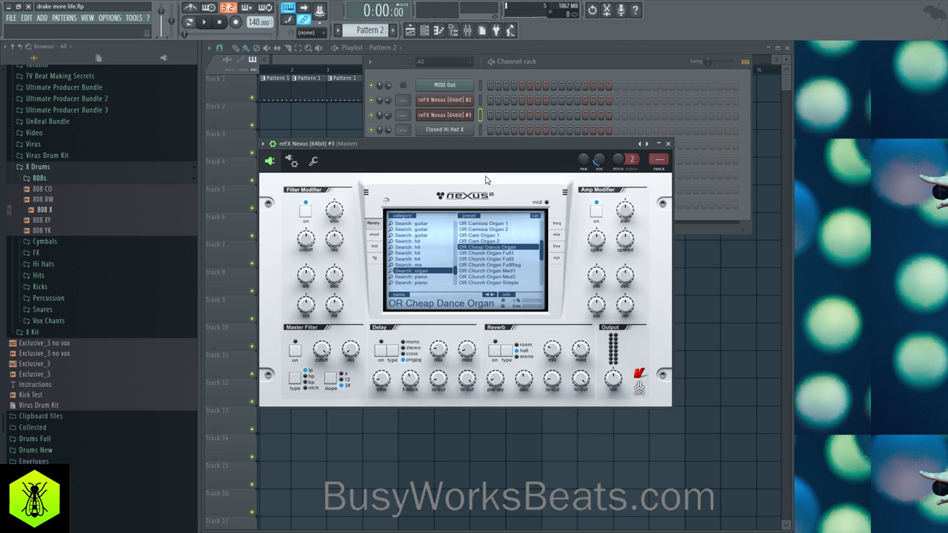
- Load the LD Hands Up! 4 preset from Single Layer Leads in the cloned Nexus channel and close its window
left_click_drag(455, 249, 453, 229)
left_click(432, 259)
scroll(499, 244, "down", 6)
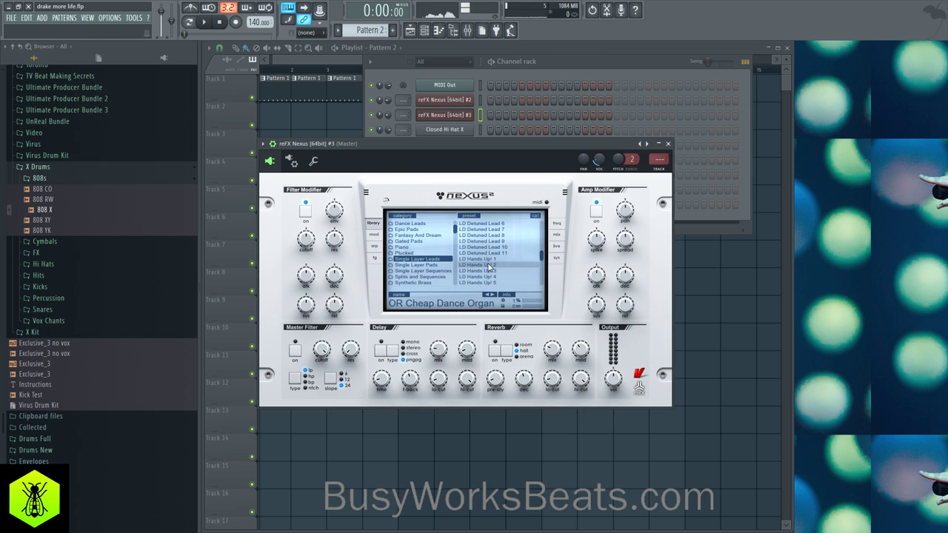
left_click(488, 277)
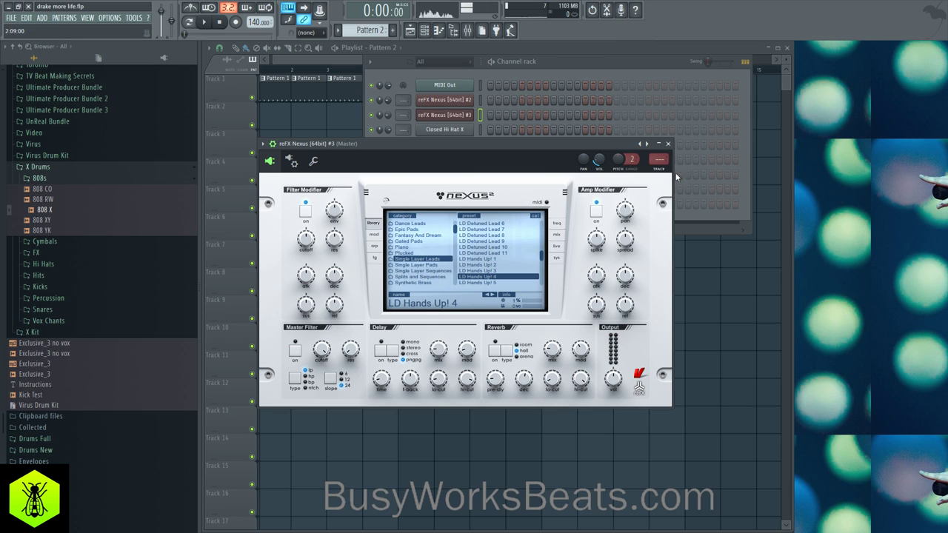
left_click(667, 144)
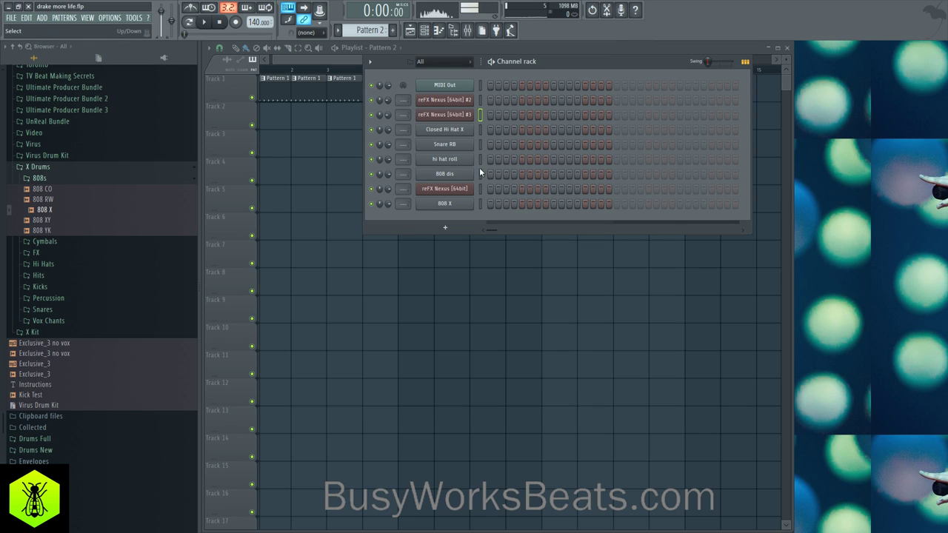
- Shorten the Snare RB sample's tail by raising its precomputed fade-out, and close the channel settings
right_click(444, 288)
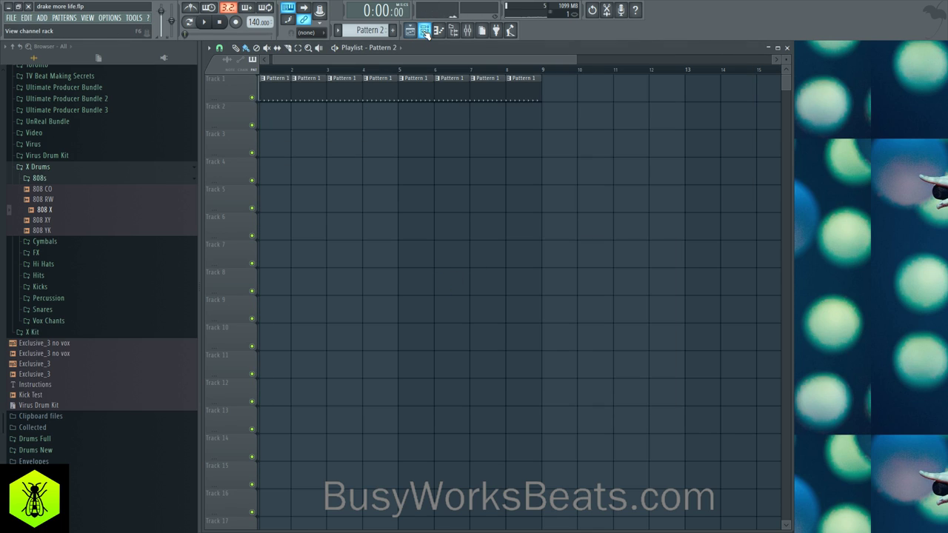
left_click(424, 31)
left_click(479, 145)
left_click(459, 146)
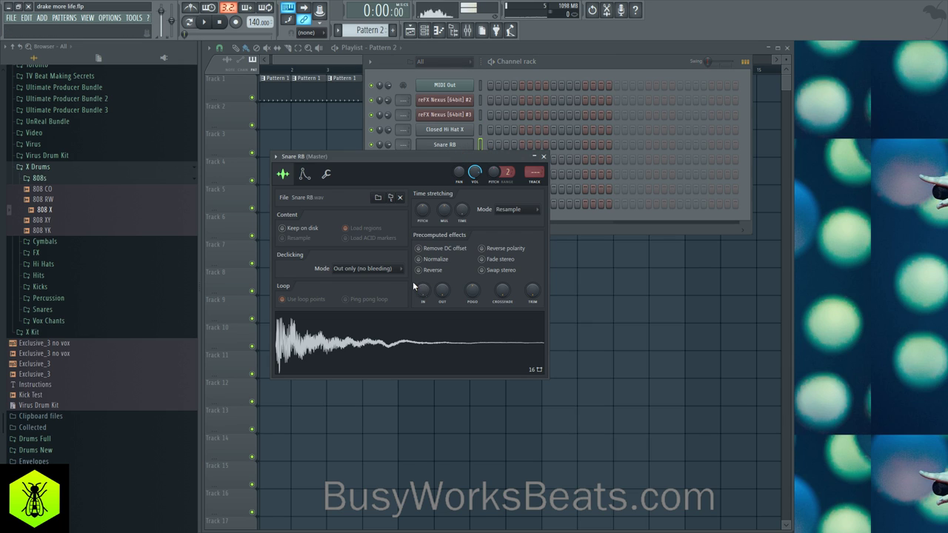
left_click_drag(445, 292, 445, 274)
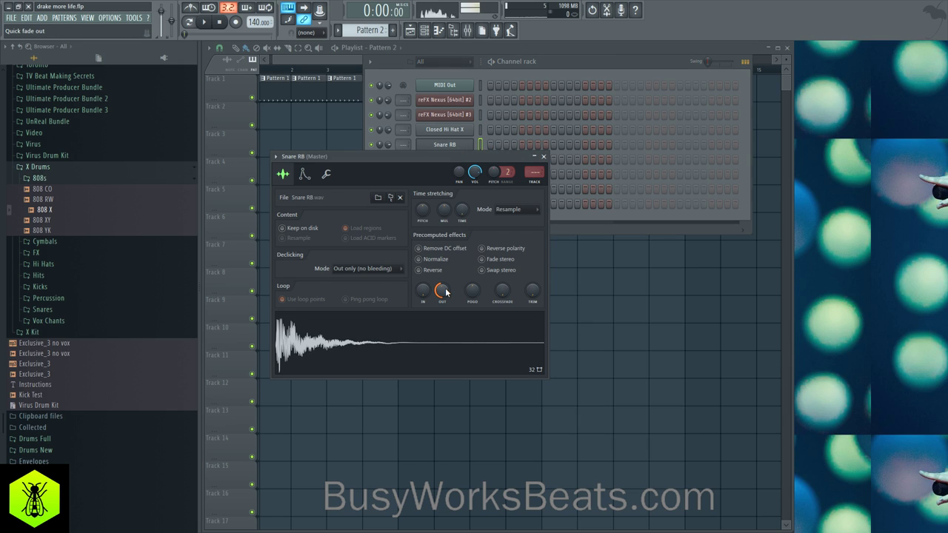
left_click(543, 158)
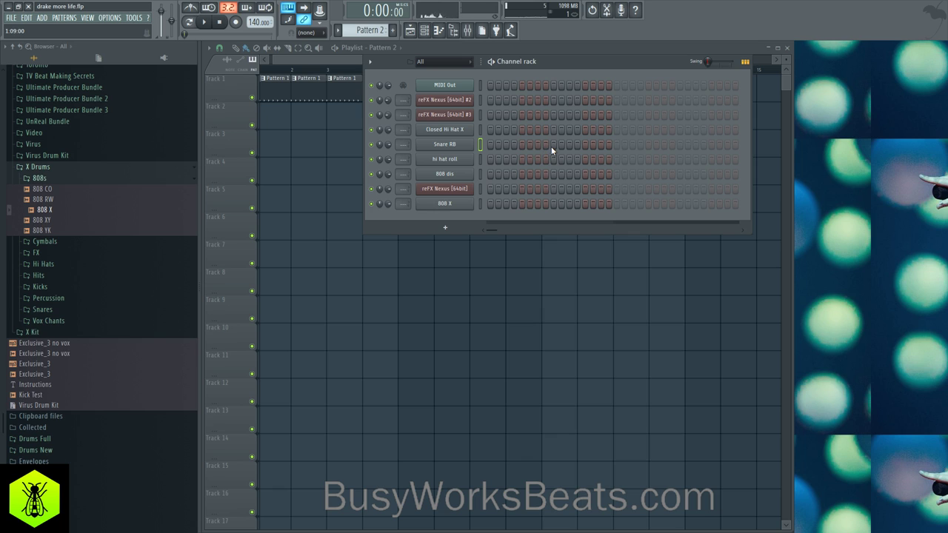
- Place four Pattern 2 clips back to back on Track 2 across bars 1 to 8 and start playback
left_click(679, 145)
left_click(268, 119)
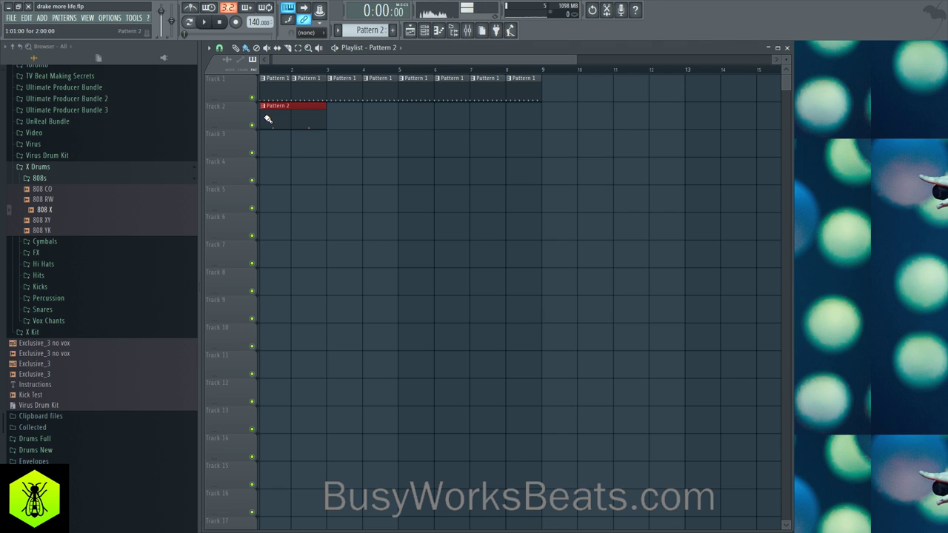
key("space")
left_click_drag(342, 118, 493, 121)
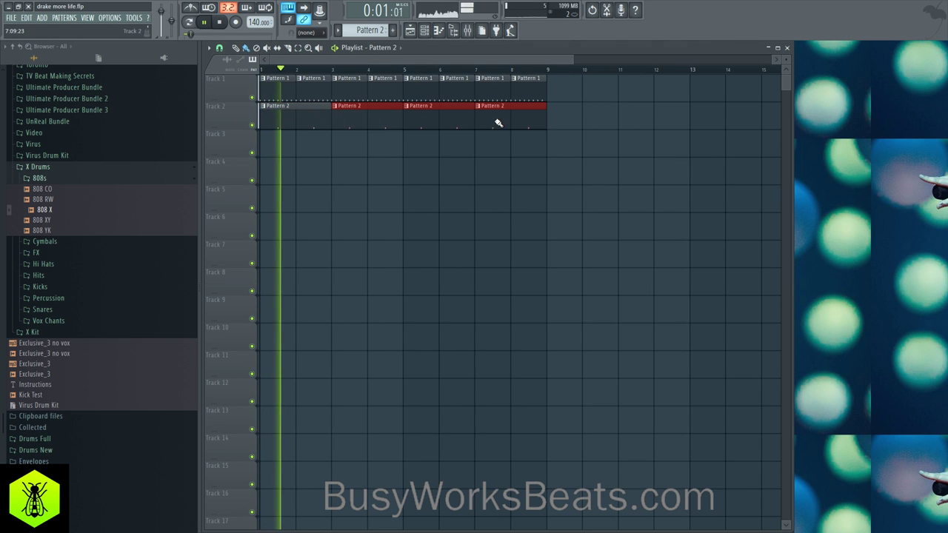
- Save the project as a new version and hide the browser
left_click(12, 17)
left_click(34, 79)
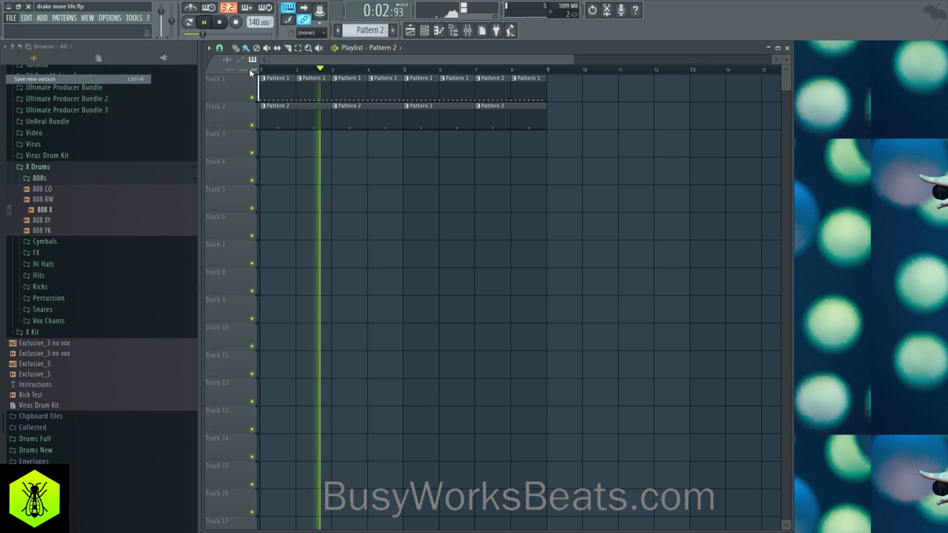
left_click(467, 32)
left_click(467, 32)
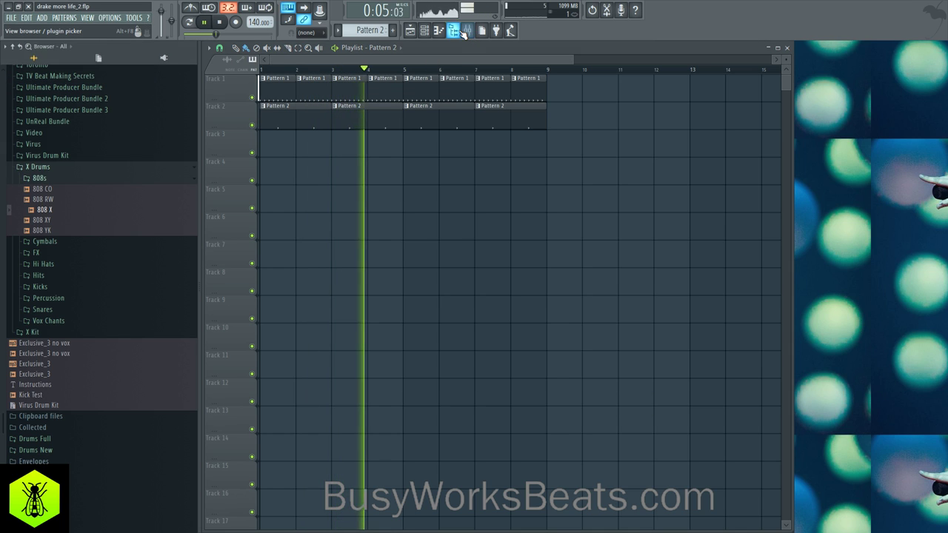
left_click(453, 30)
- Route every channel except MIDI Out to consecutive mixer tracks starting from Insert 1, with playback stopped and Pattern 4 active
left_click(424, 31)
key("space")
left_click_drag(369, 31, 368, 21)
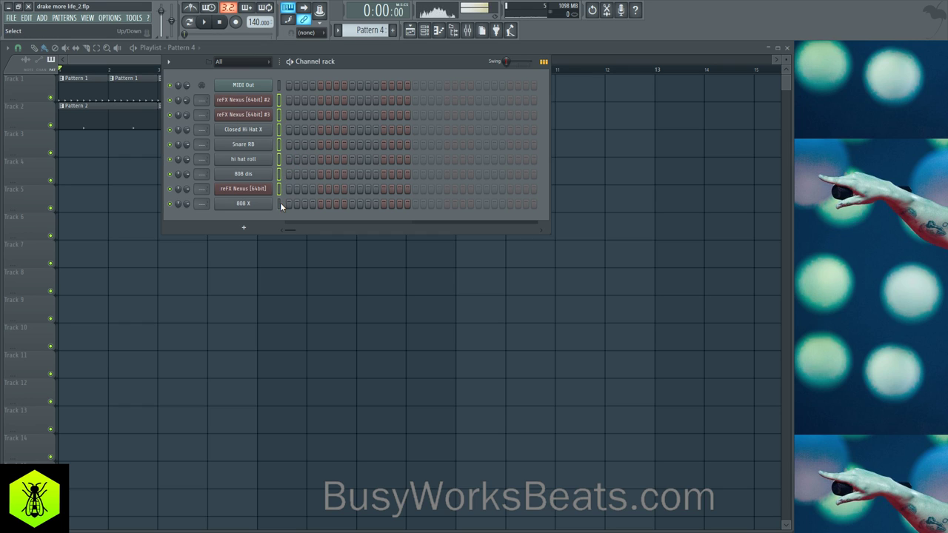
left_click(467, 30)
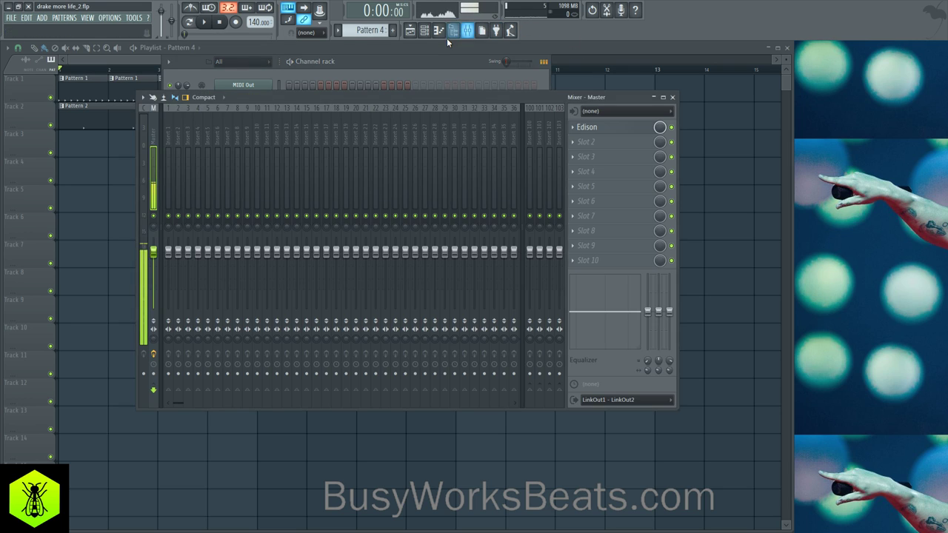
right_click(172, 136)
mouse_move(262, 185)
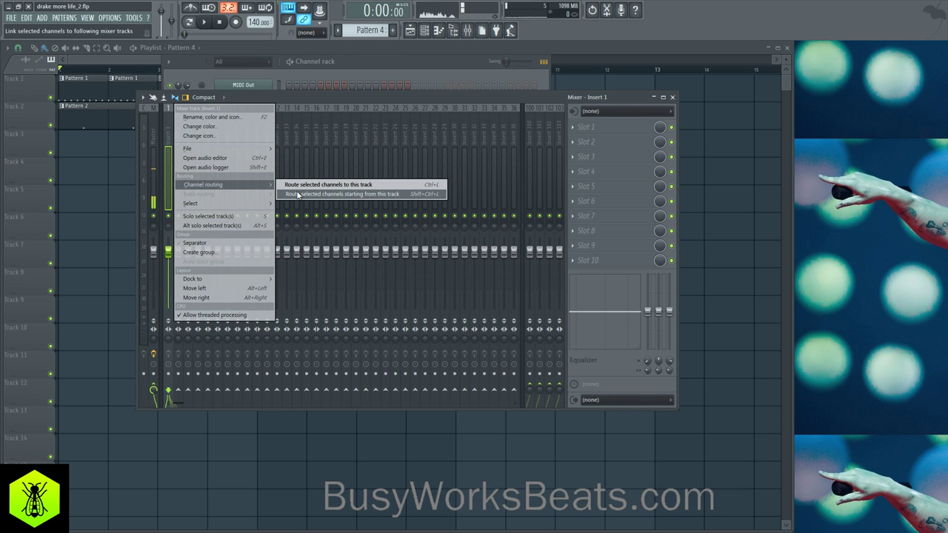
left_click(298, 194)
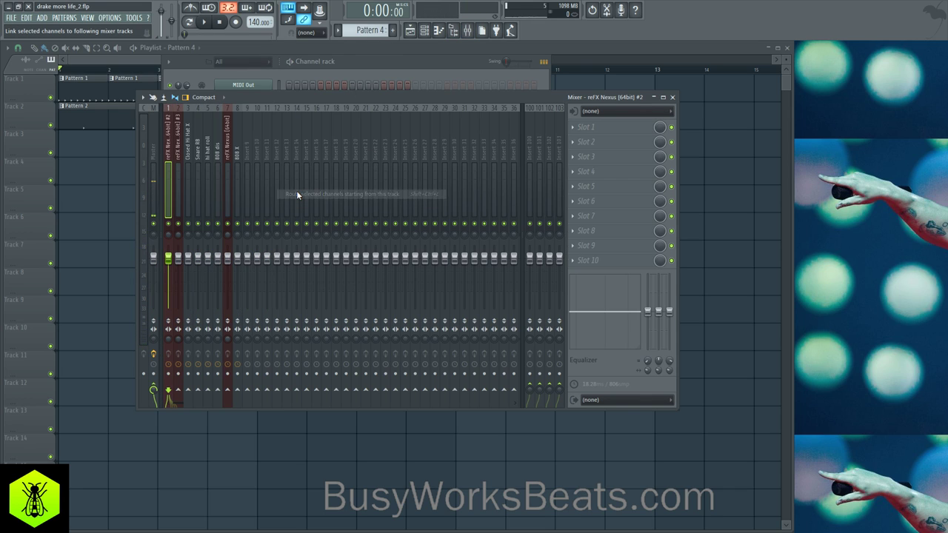
- Lower the Closed Hi Hat X mixer track's volume during song playback, then stop playback
left_click(314, 70)
key("space")
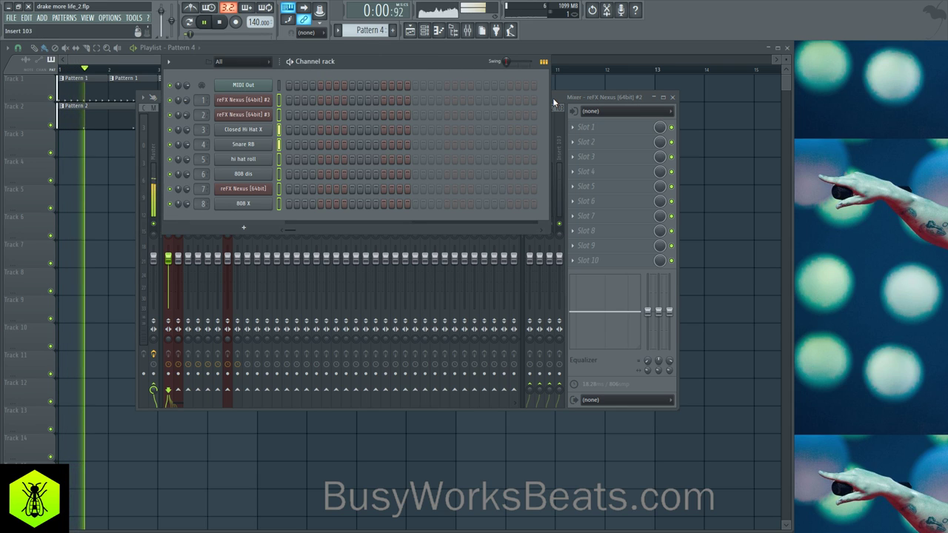
left_click(249, 232)
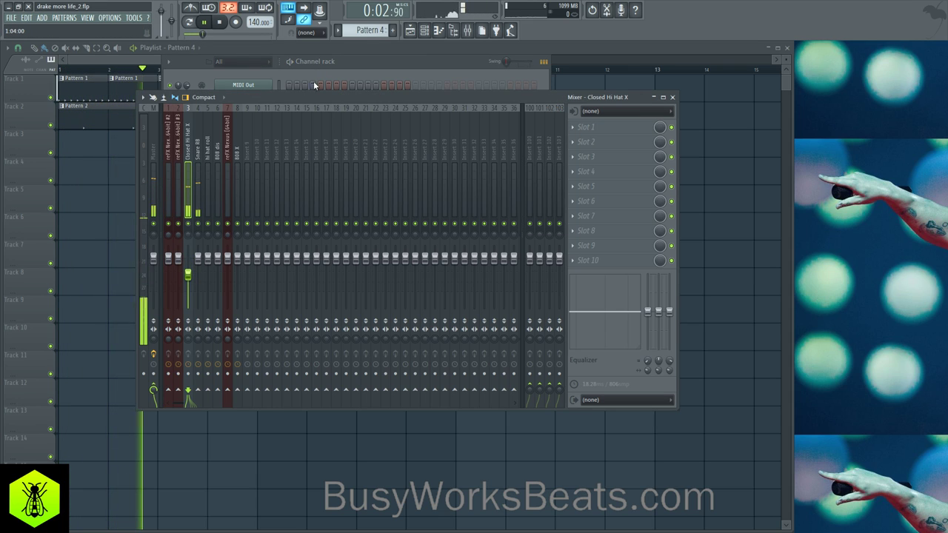
left_click(314, 77)
left_click(280, 163)
key("space")
- Record notes and automation of organ chords on reFX Nexus #2 into Pattern 3 across eight bars, and return to the playlist
left_click_drag(366, 30, 367, 37)
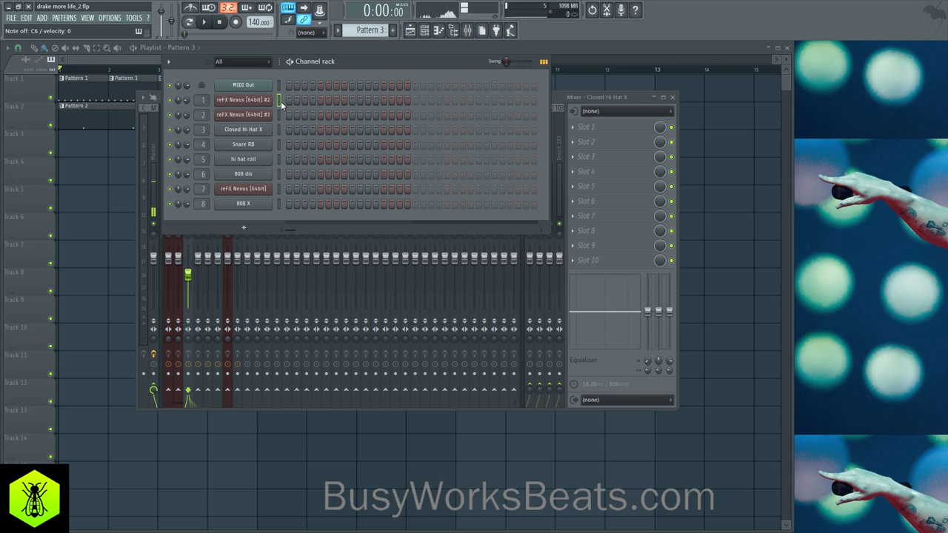
left_click(235, 22)
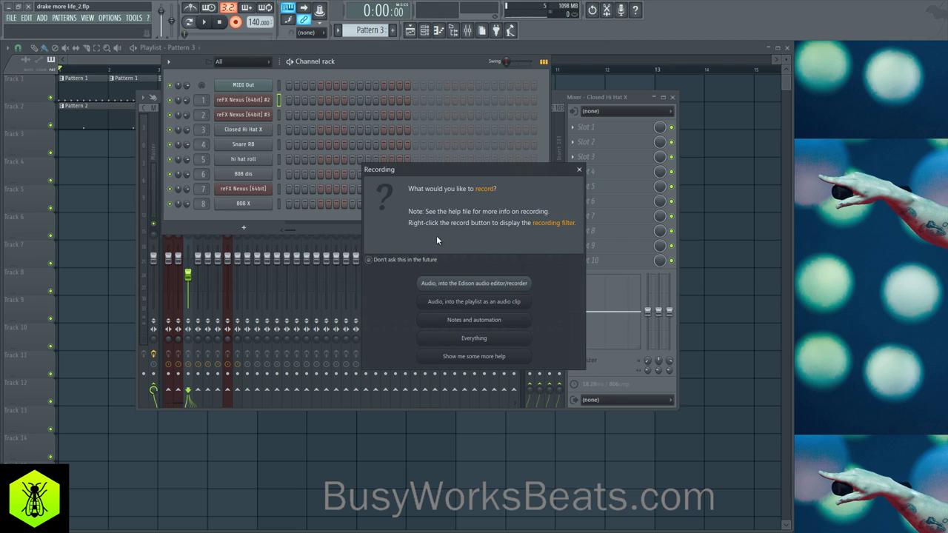
left_click(462, 322)
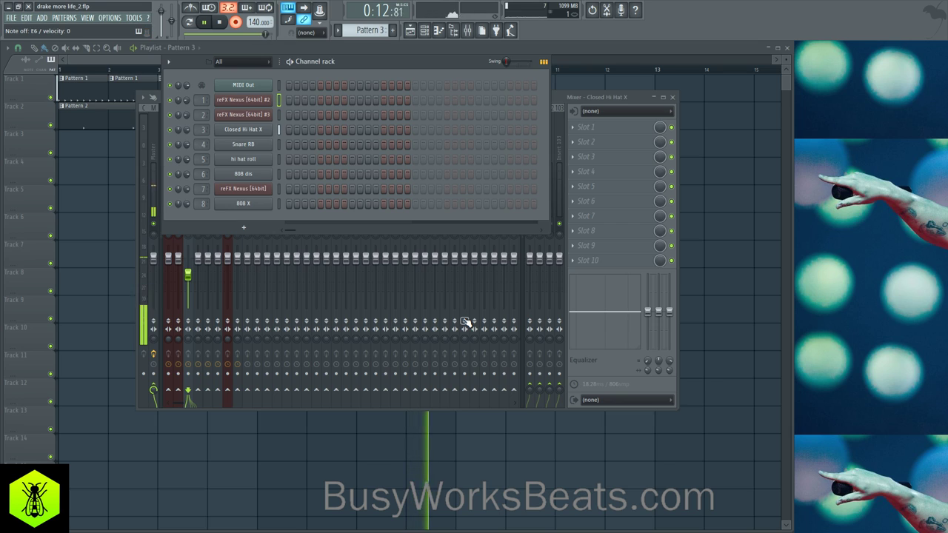
key("space")
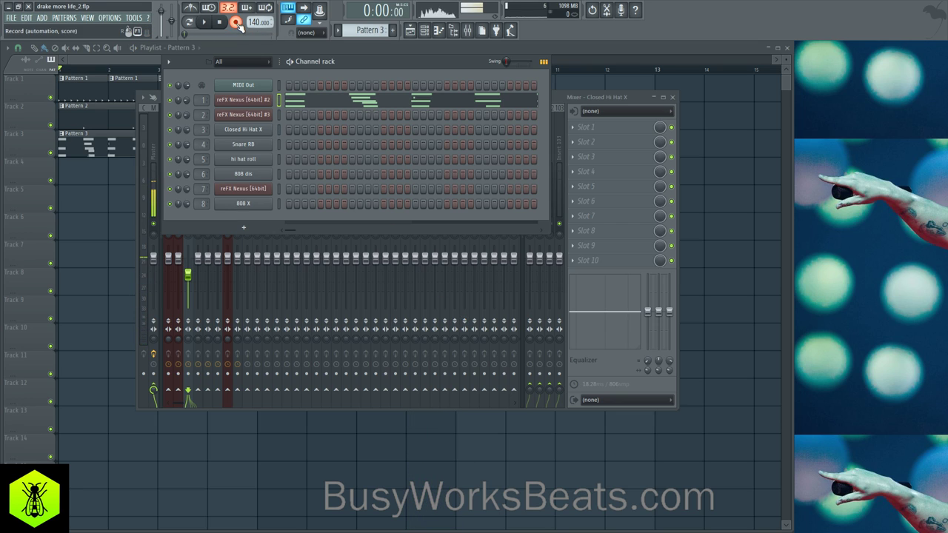
right_click(716, 148)
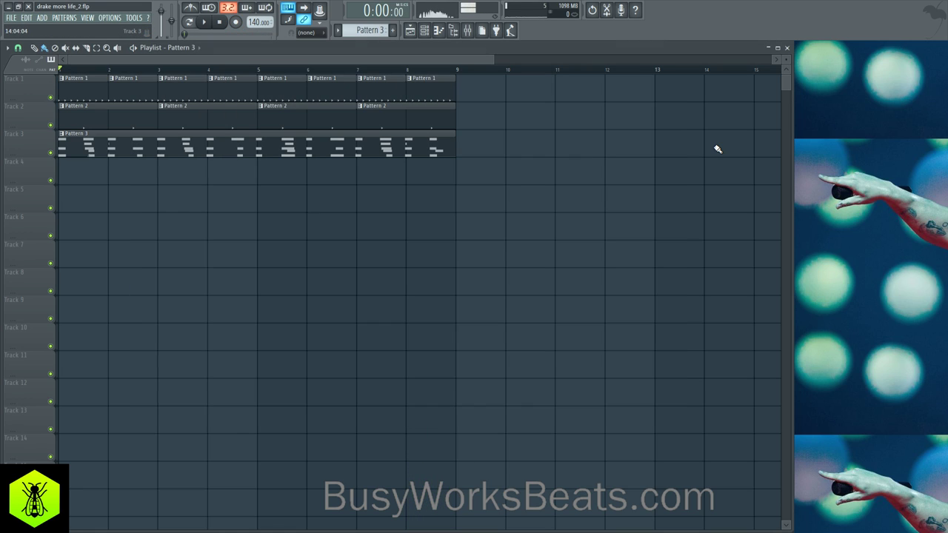
- Open Pattern 3 in the piano roll and play back the recorded organ chords to review their notes
left_click(467, 30)
right_click(485, 81)
left_click(62, 134)
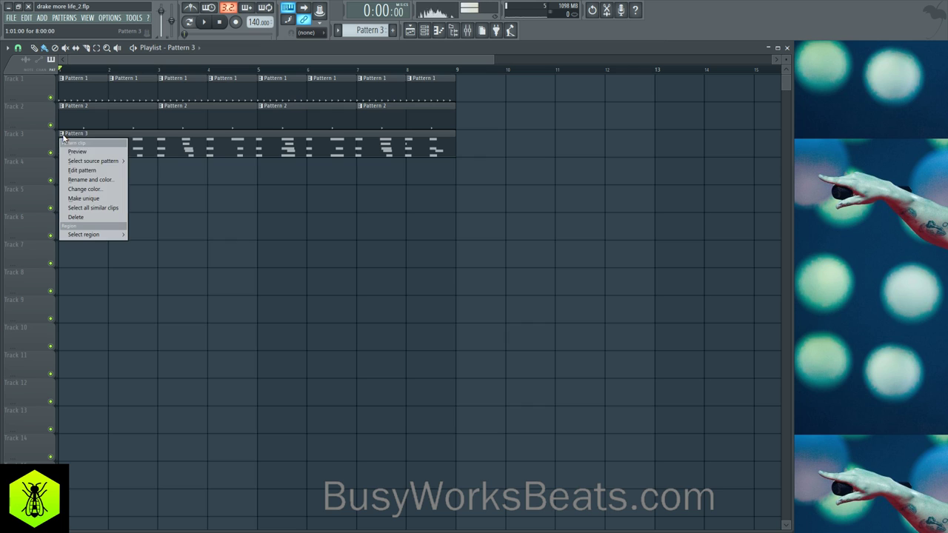
left_click(90, 171)
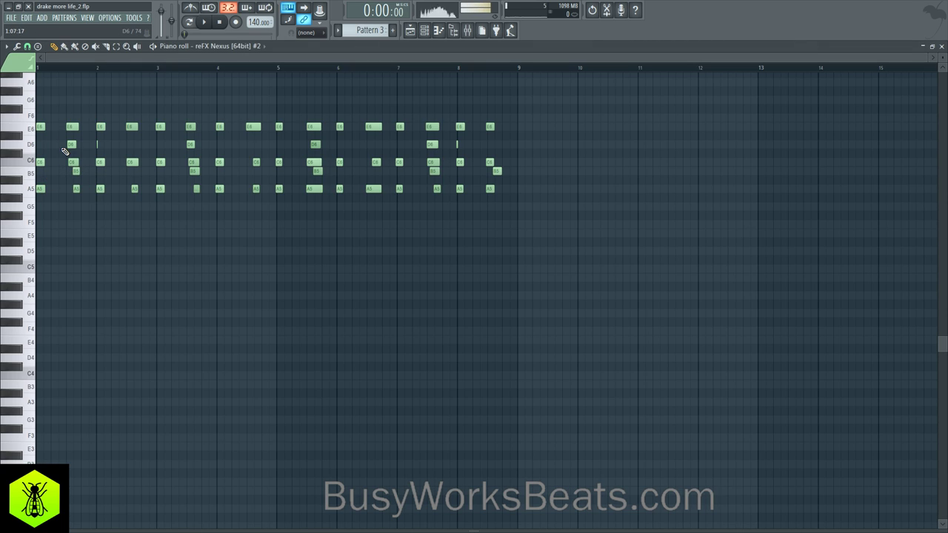
left_click_drag(57, 137, 81, 177)
left_click(136, 143, "ctrl")
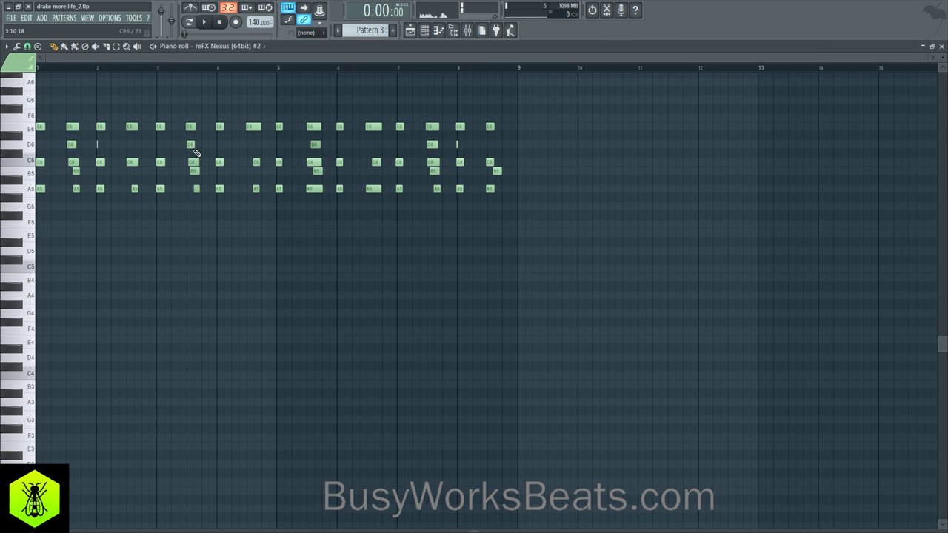
key("space")
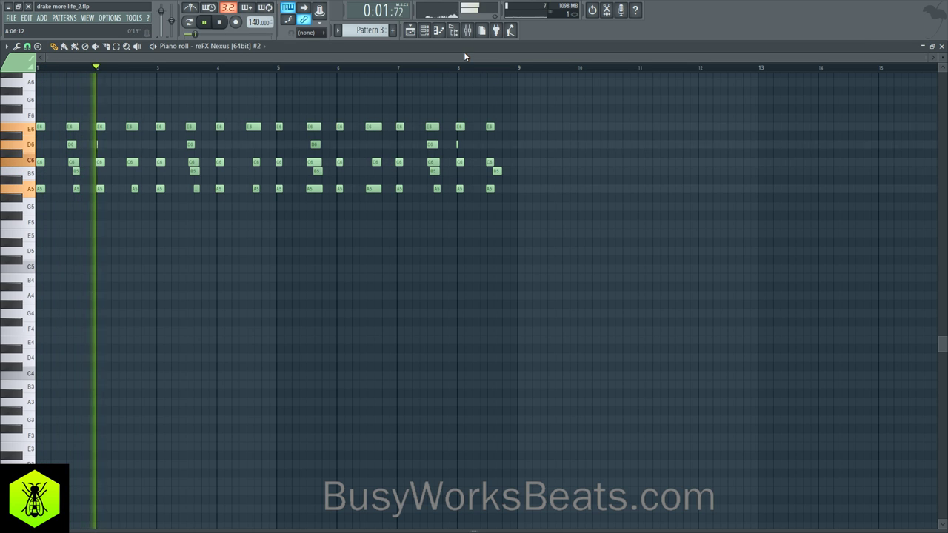
- Close the piano roll, stop playback and load Edison in slot 1 of the reFX Nexus #2 mixer track
left_click(941, 47)
key("space")
left_click(469, 31)
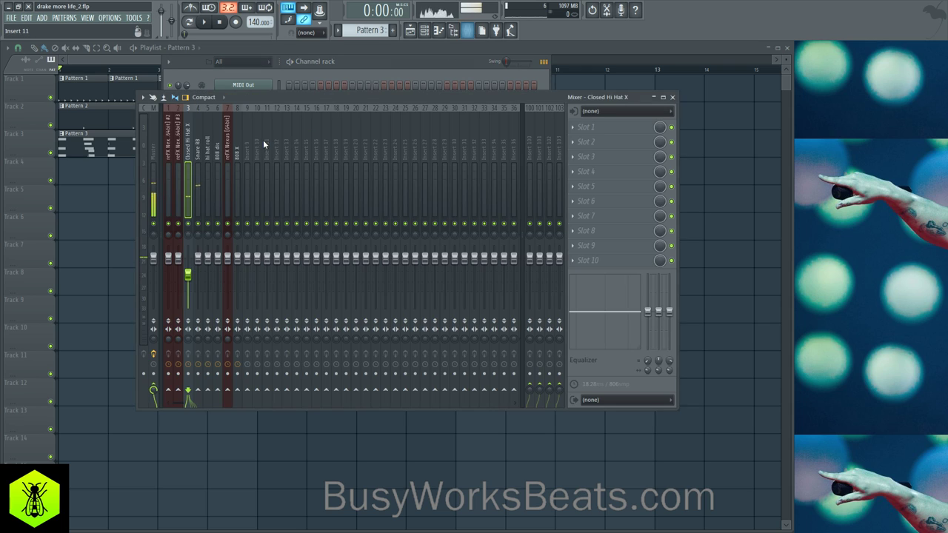
left_click(172, 147)
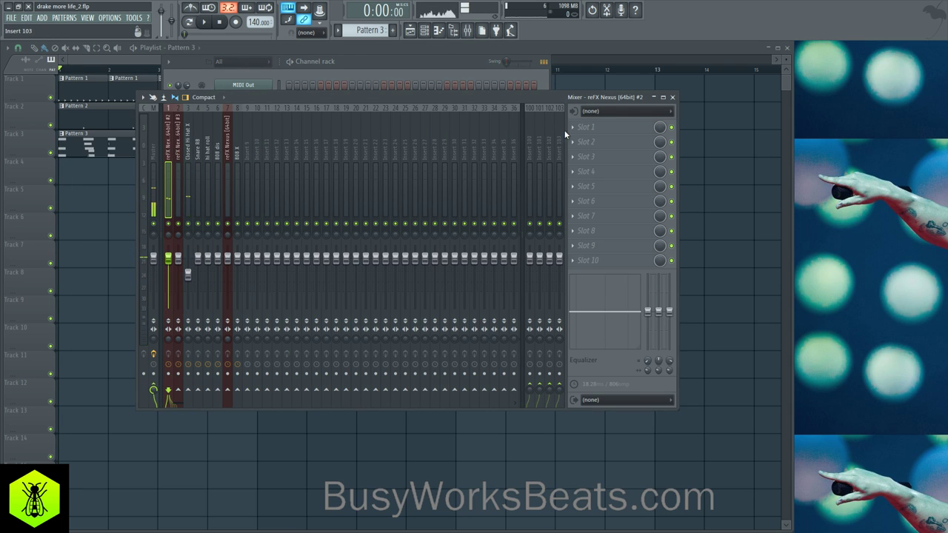
left_click(585, 126)
left_click(362, 332)
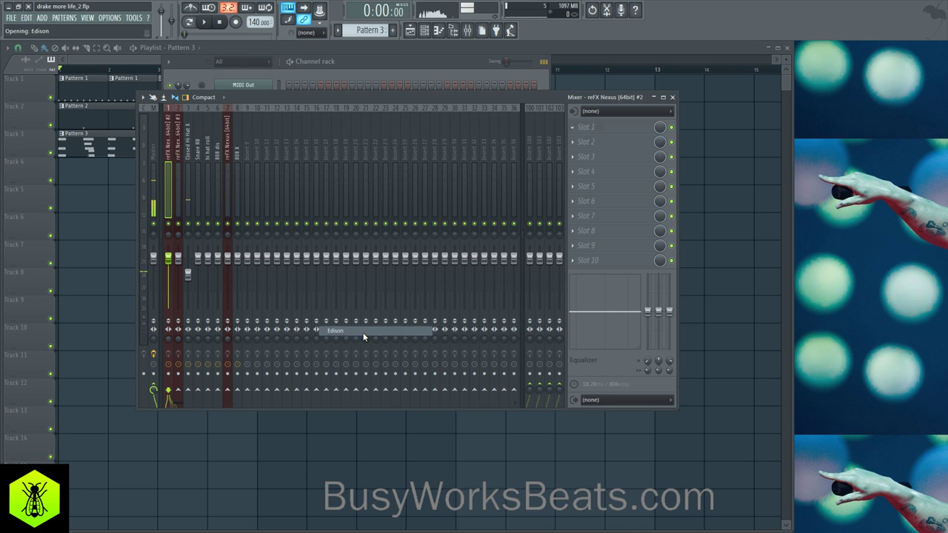
- Place another Pattern 3 clip at bar 10 and record the organ's eight-bar song playback into Edison
key("F12")
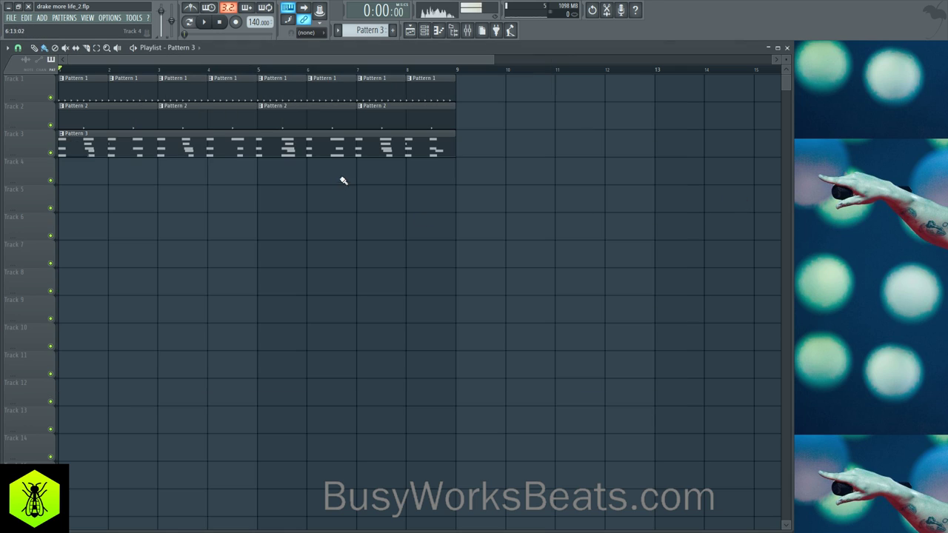
left_click(511, 142)
left_click(468, 30)
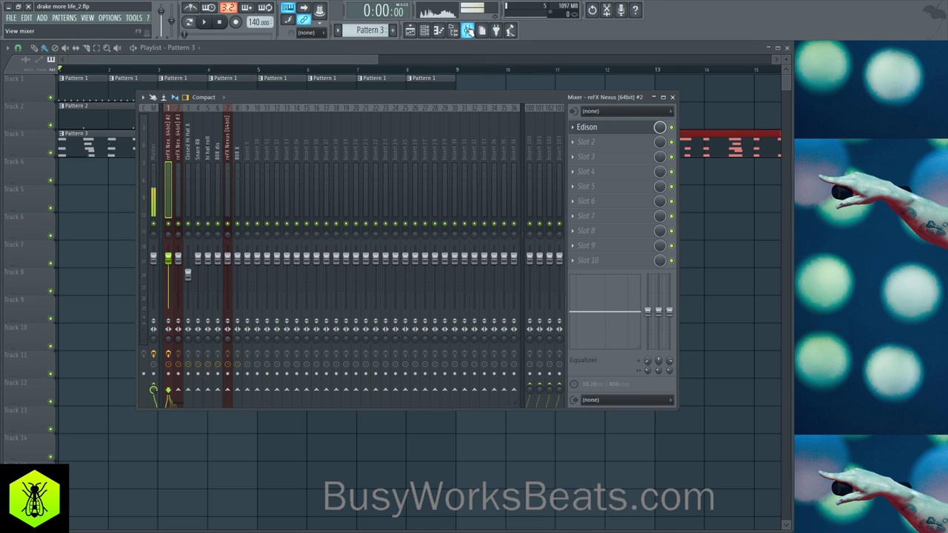
left_click(608, 129)
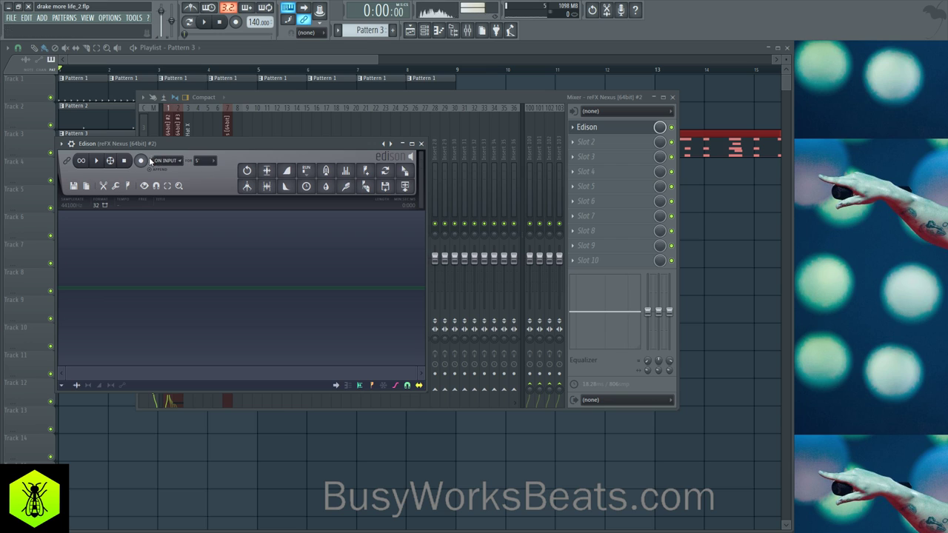
left_click(210, 22)
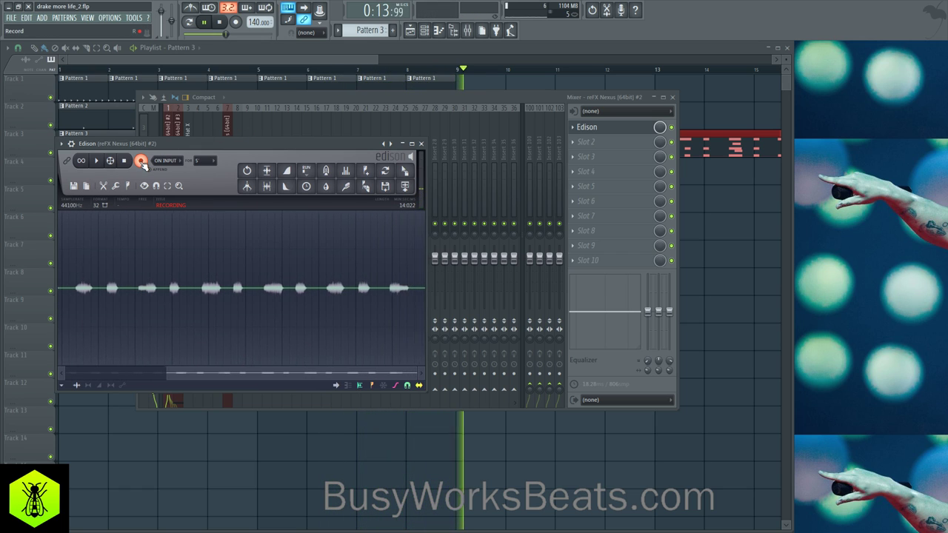
left_click(141, 161)
left_click(219, 22)
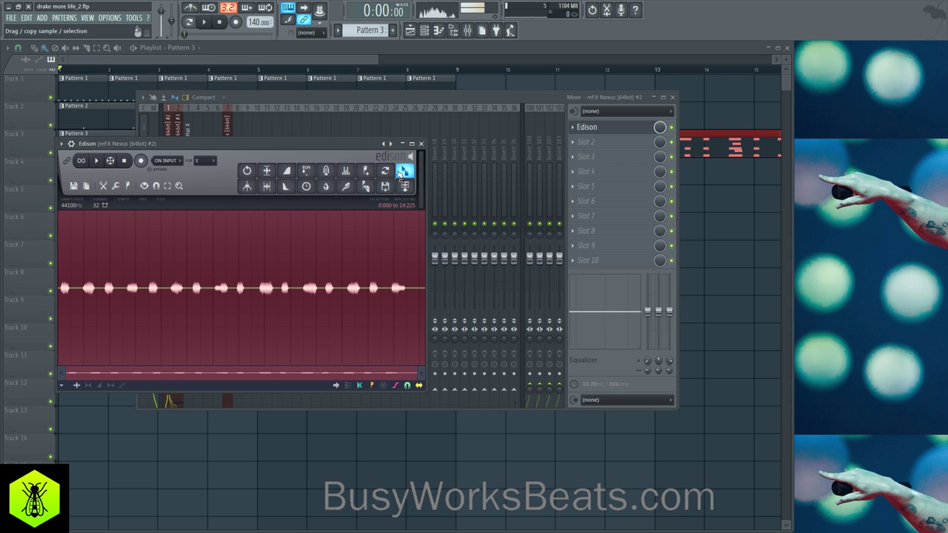
- Place the Edison recording on playlist Track 4 at bar 1 and delete both Pattern 3 clips from Track 3
left_click_drag(401, 177, 245, 406)
left_click_drag(71, 183, 72, 177)
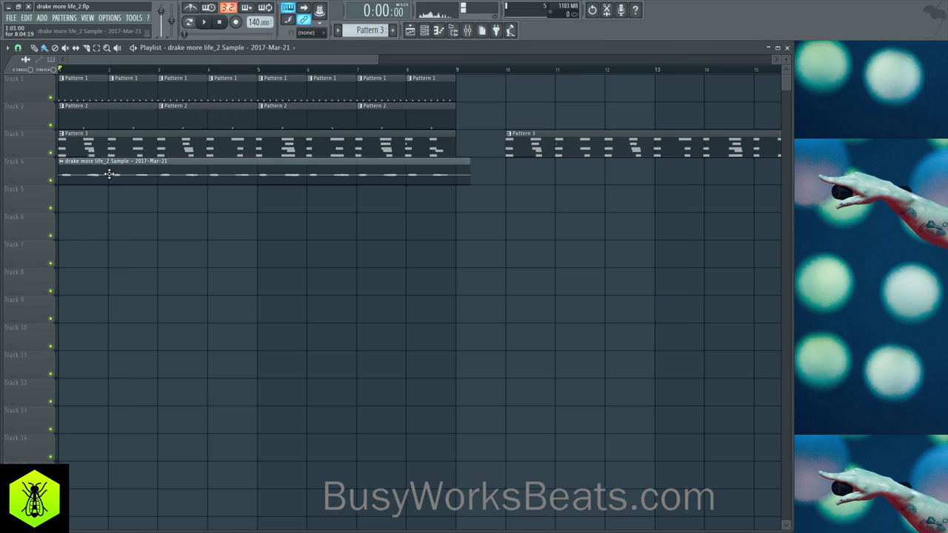
right_click(94, 149)
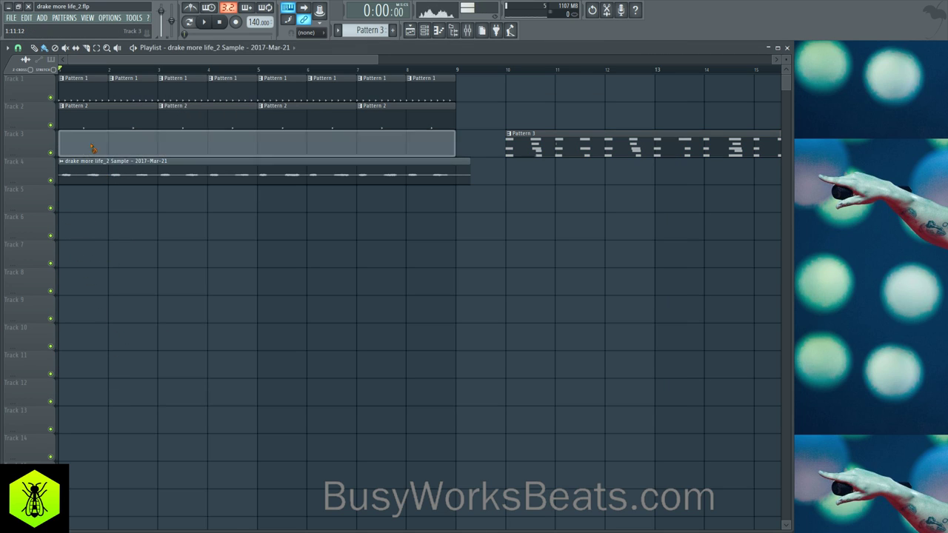
right_click(530, 144)
- With snap set to none, trim the silence before the Track 4 sample, align it to bar 1 and play it back
left_click(18, 48)
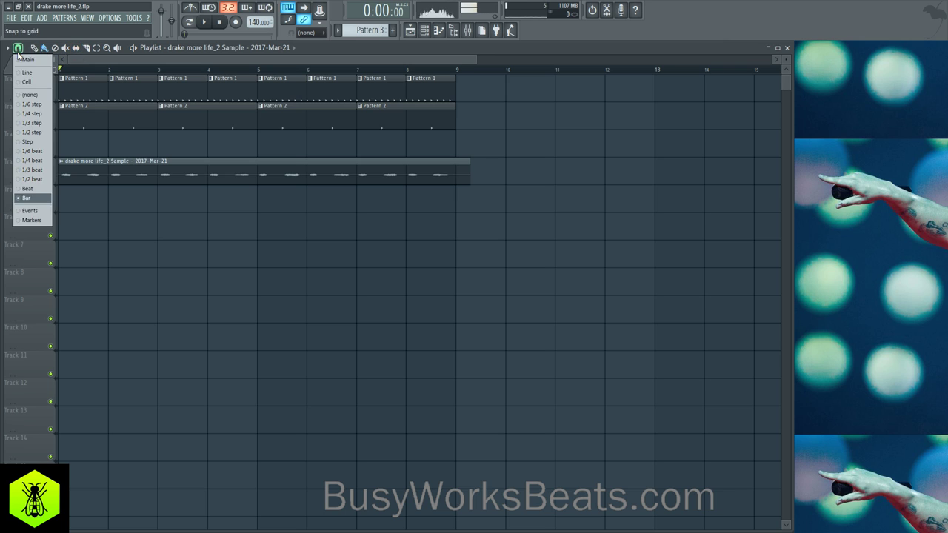
left_click(32, 96)
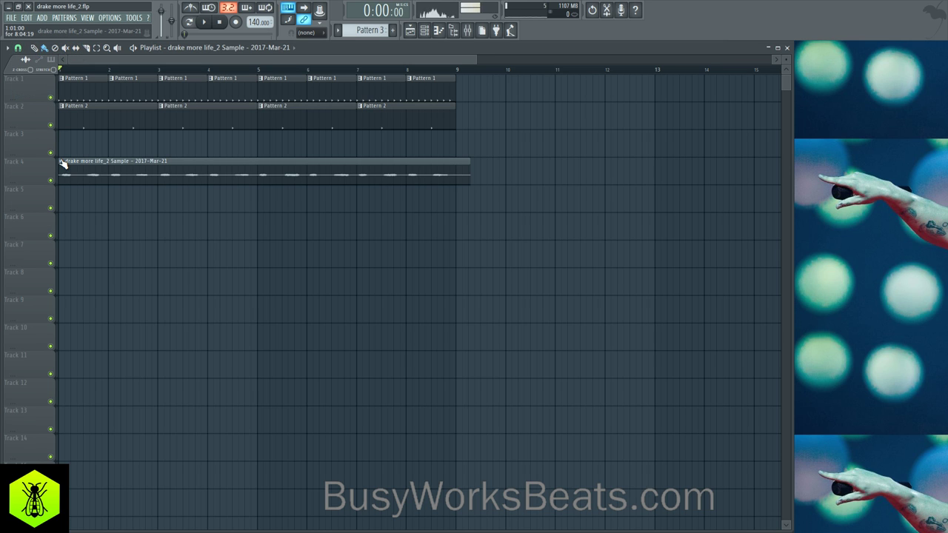
left_click(18, 48)
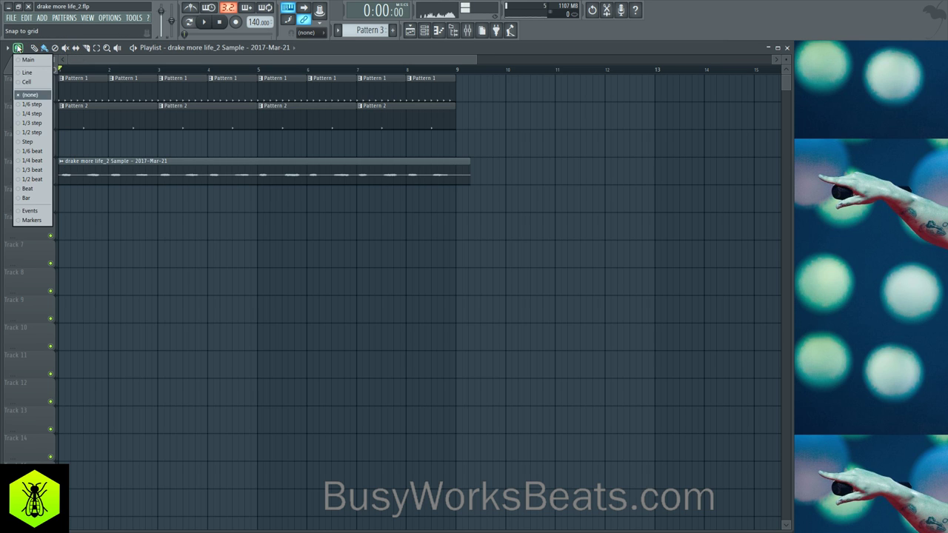
left_click(28, 95)
scroll(82, 61, "up", 6)
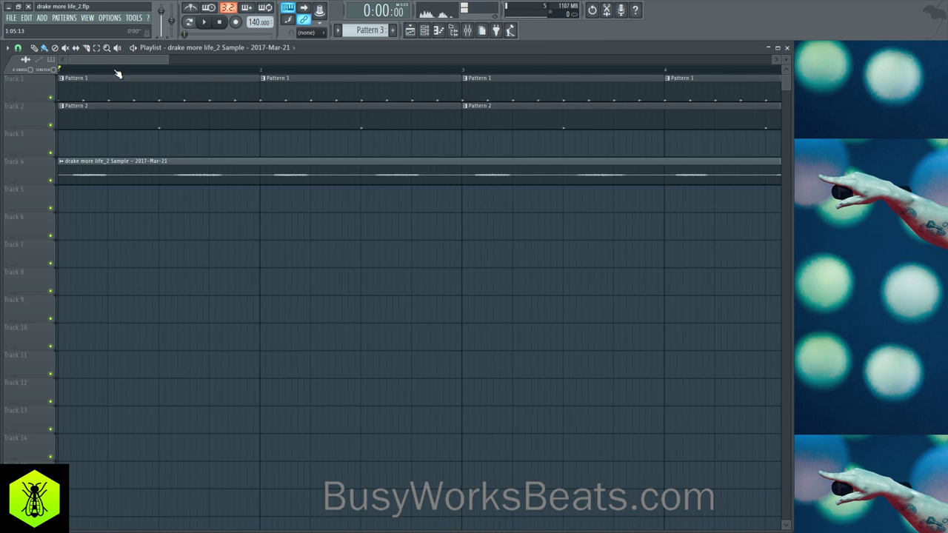
scroll(81, 63, "up", 5)
left_click_drag(59, 170, 92, 181)
left_click_drag(147, 175, 96, 175)
key("space")
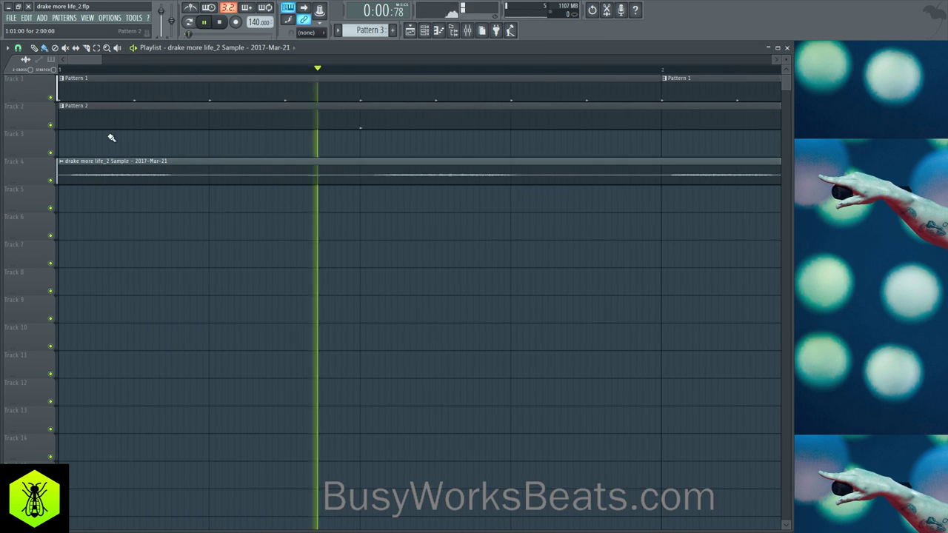
scroll(94, 63, "down", 6)
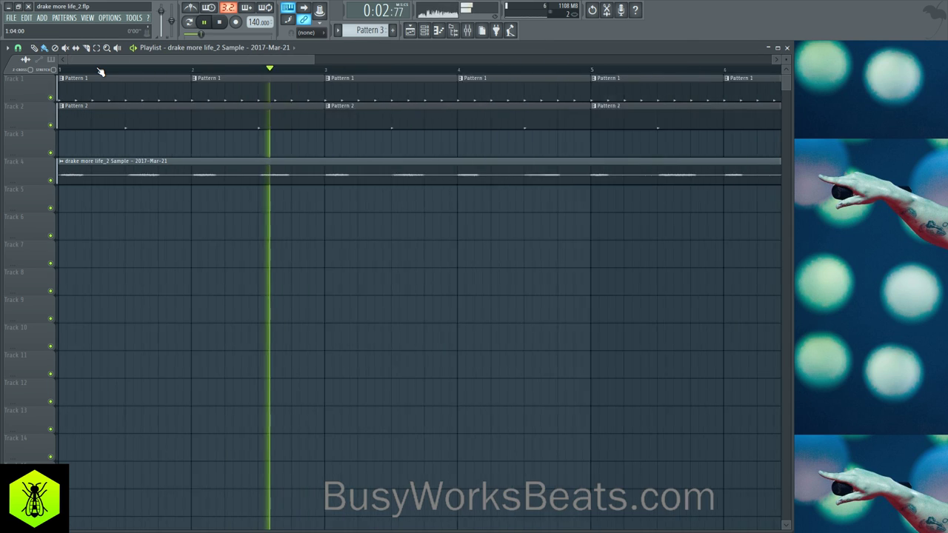
scroll(101, 71, "down", 2)
key("space")
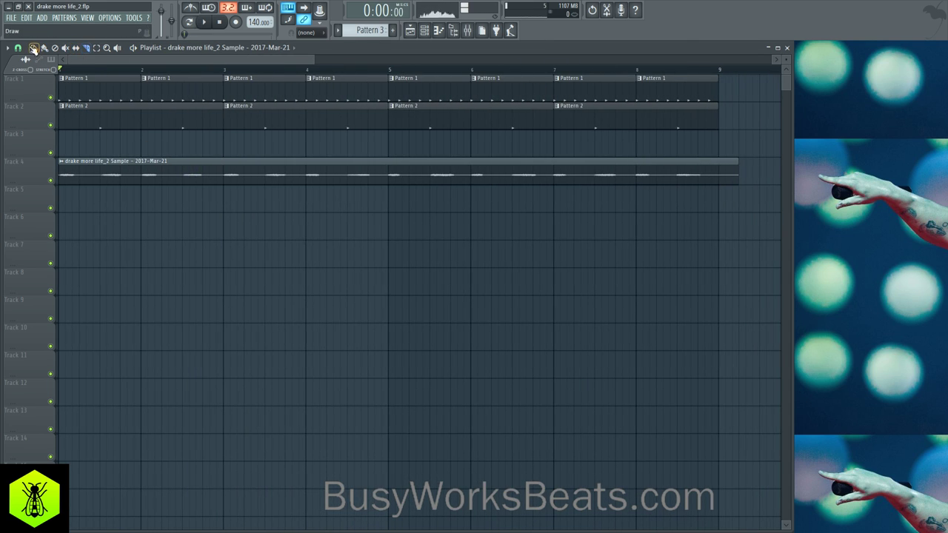
- Set the playlist snap to Bar, slice the Track 4 sample at bars 2 and 3, and audition it
left_click(18, 47)
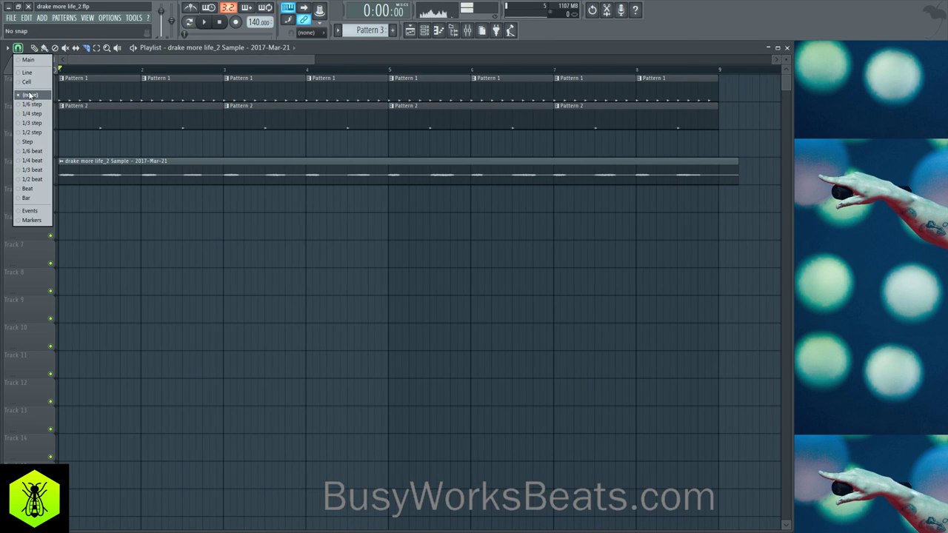
left_click(28, 199)
scroll(182, 73, "down", 3)
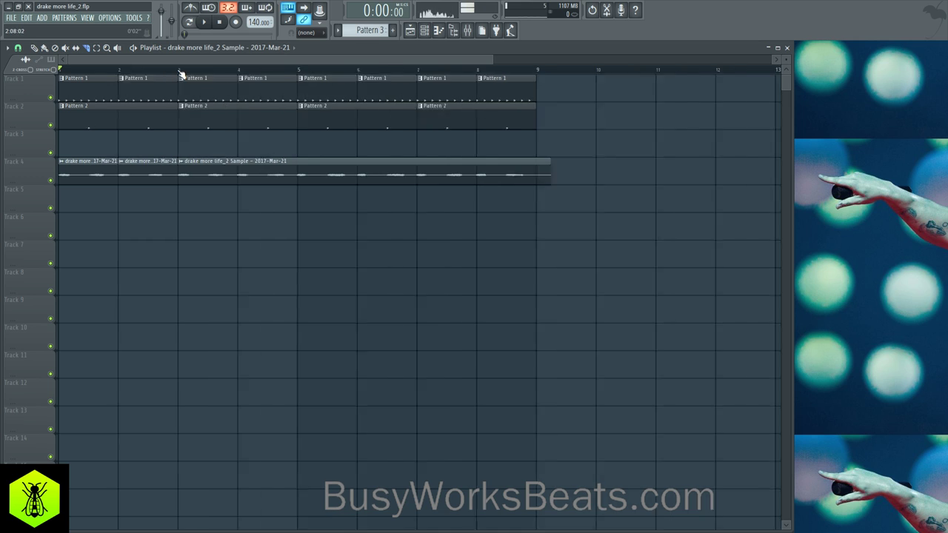
key("space")
key("space")
key("space")
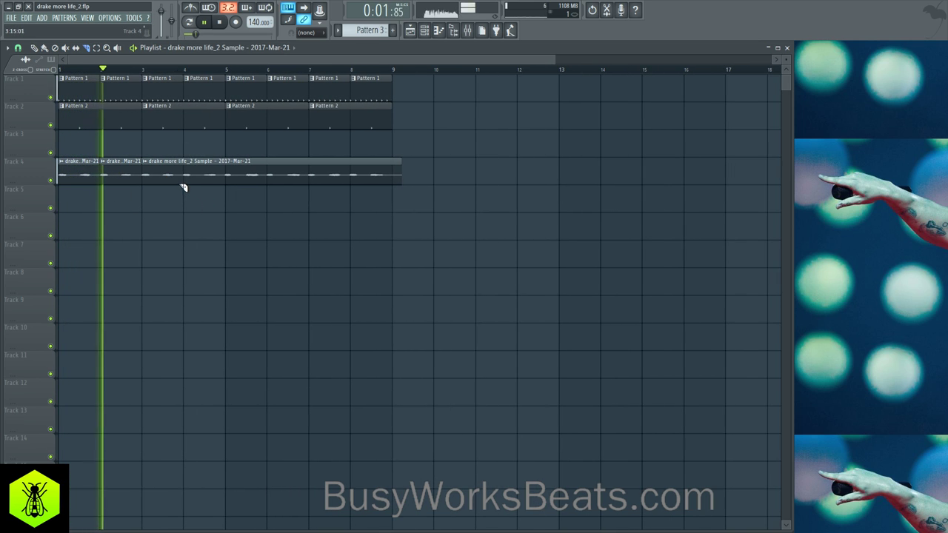
key("space")
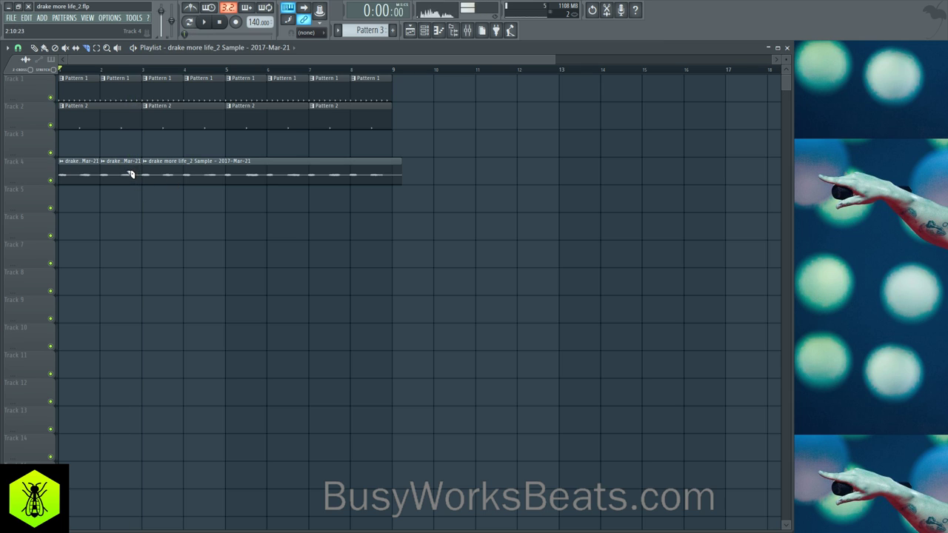
- Play the song from bar 3 and slice the Track 4 sample at bars 4 and 5
left_click(142, 69)
key("space")
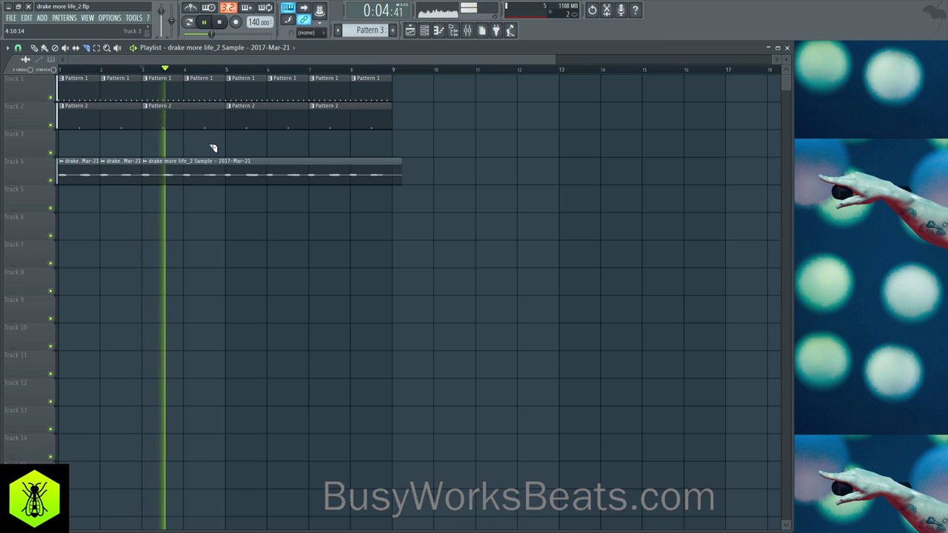
left_click(185, 179)
left_click(227, 181)
key("space")
- Rearrange and duplicate the Track 4 slices so one-bar clips fill bars 1 through 8, deleting the unwanted pieces
left_click_drag(203, 173, 123, 175)
right_click(128, 177)
right_click(166, 178)
left_click_drag(131, 177, 83, 179)
key("ctrl+b")
right_click(314, 168)
left_click_drag(230, 179, 96, 176)
left_click_drag(78, 177, 240, 178)
left_click(262, 204, "ctrl")
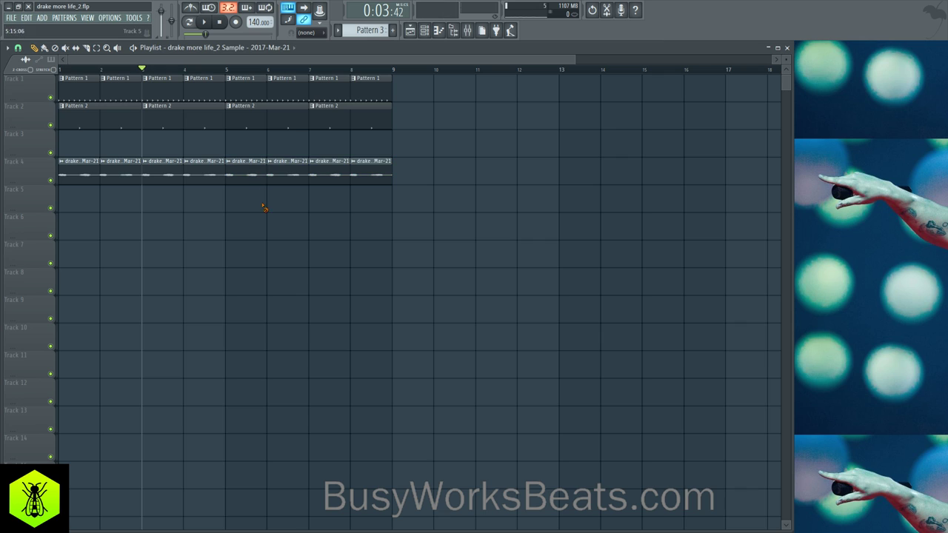
- Show all channels, route the recorded sample to mixer Insert 9 and lower that track's volume during playback
left_click(425, 31)
left_click(236, 61)
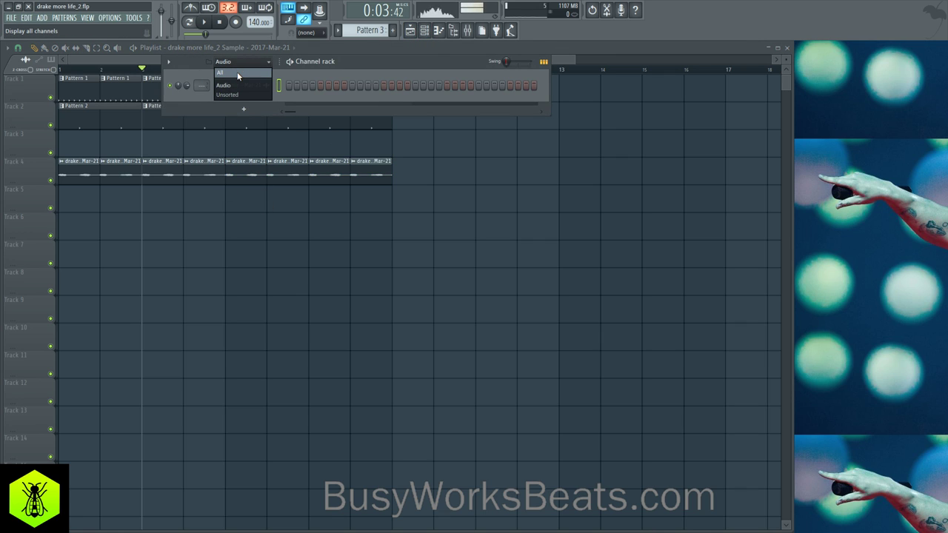
left_click(237, 74)
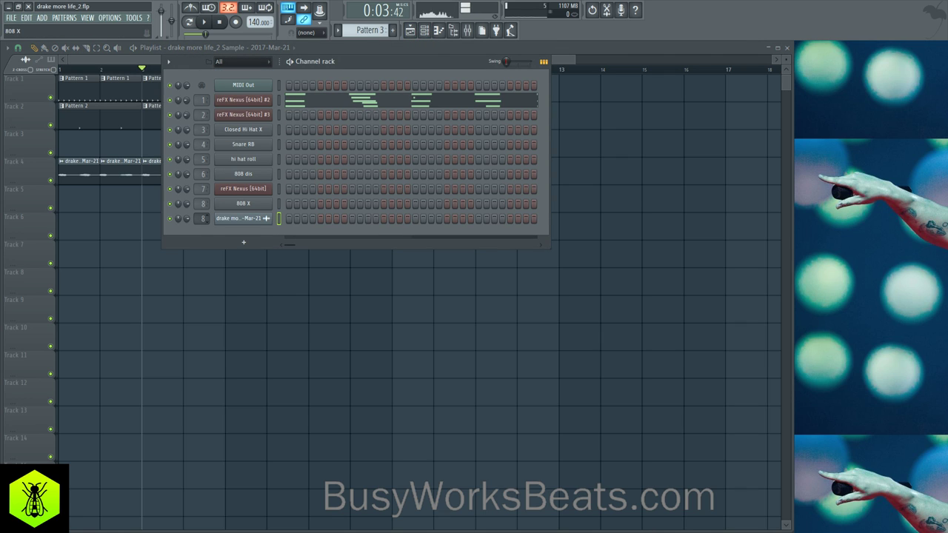
left_click(467, 30)
key("space")
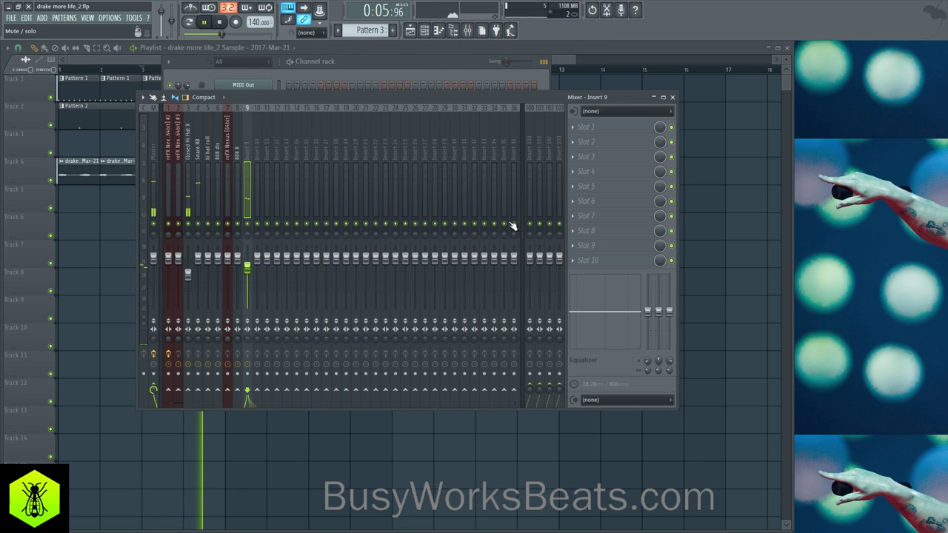
right_click(711, 174)
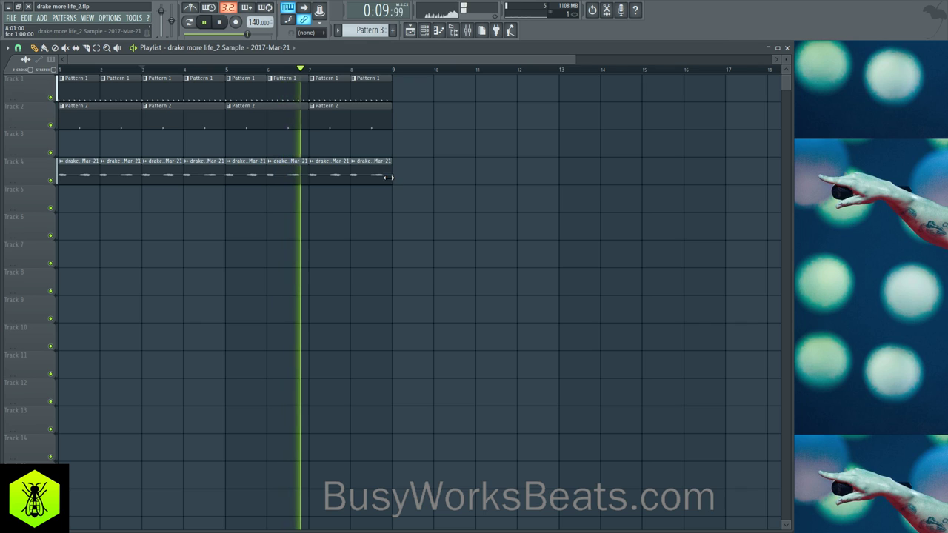
key("space")
- With snap set to none, slightly shorten the end of the last Track 4 clip, and restore snap to Bar
left_click(17, 48)
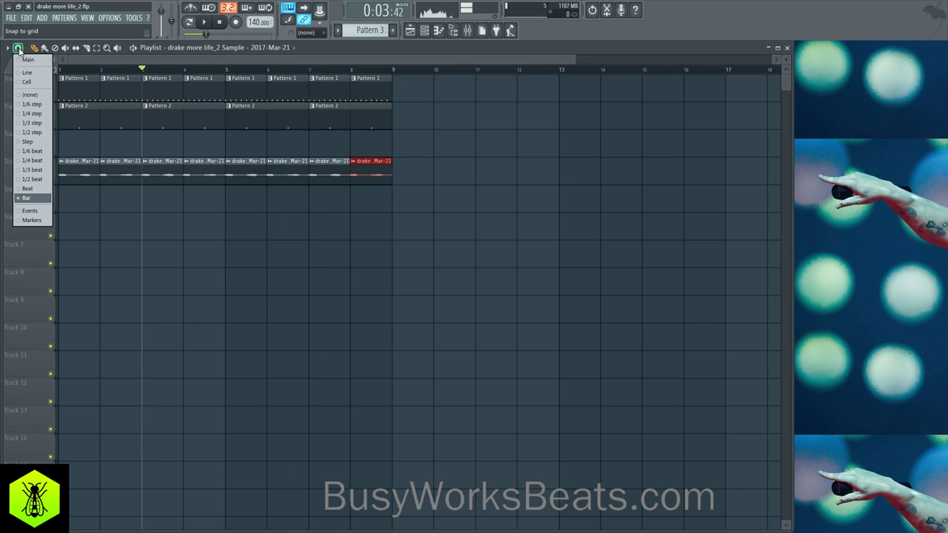
left_click(34, 95)
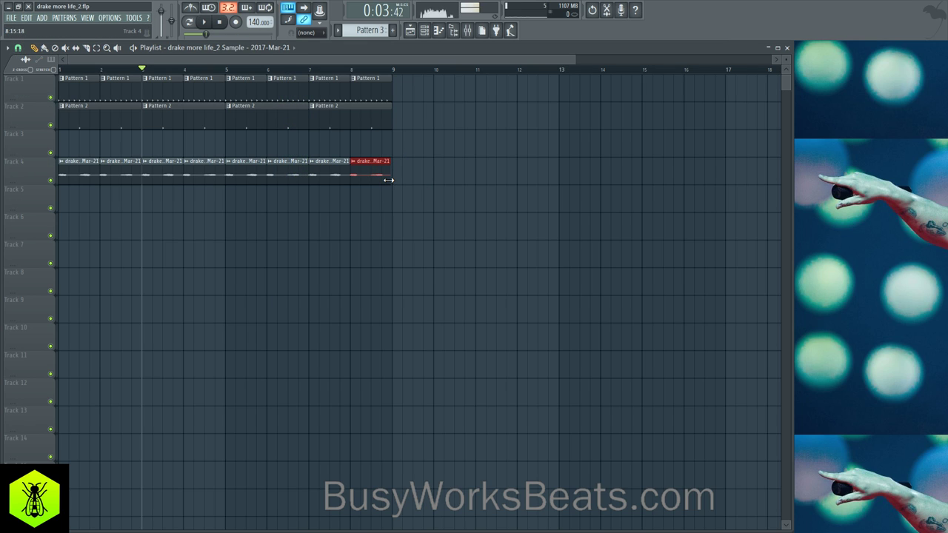
left_click(18, 48)
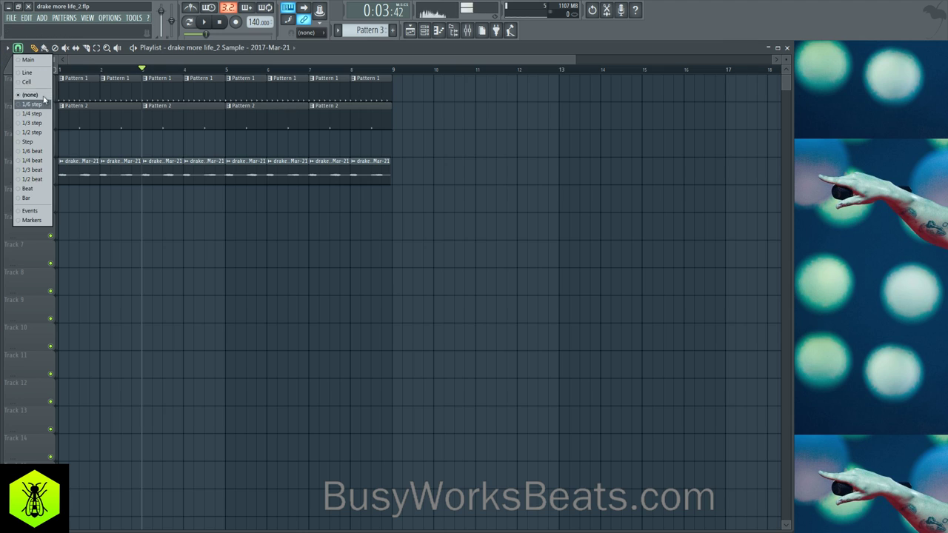
left_click(40, 199)
- Load UAD Lexicon 224 in slot 1 of mixer track Insert 100 and close its plugin window
left_click(467, 32)
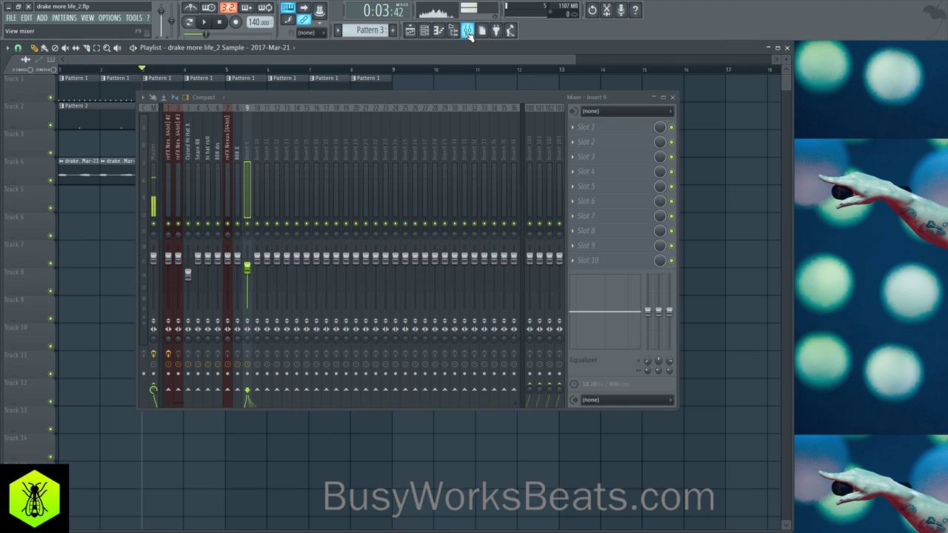
left_click(523, 145)
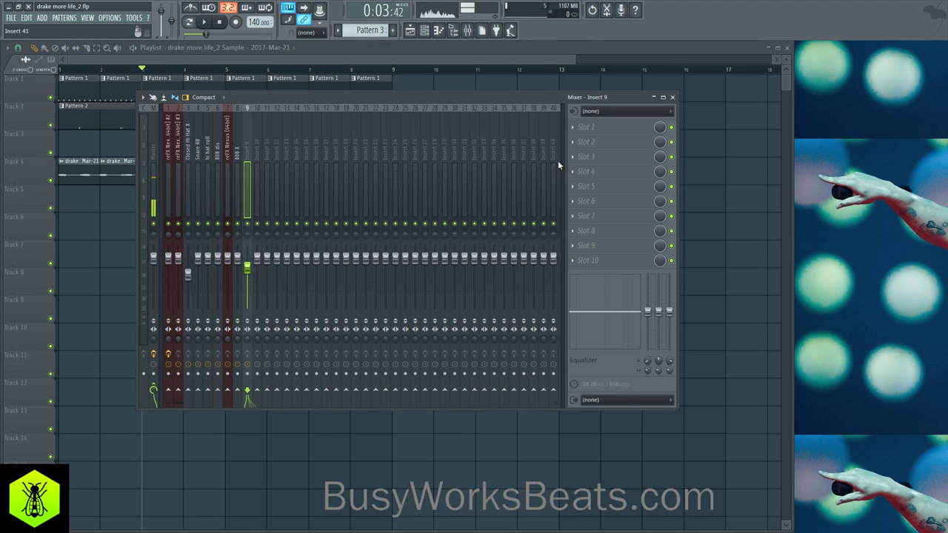
left_click(561, 160)
left_click(582, 128)
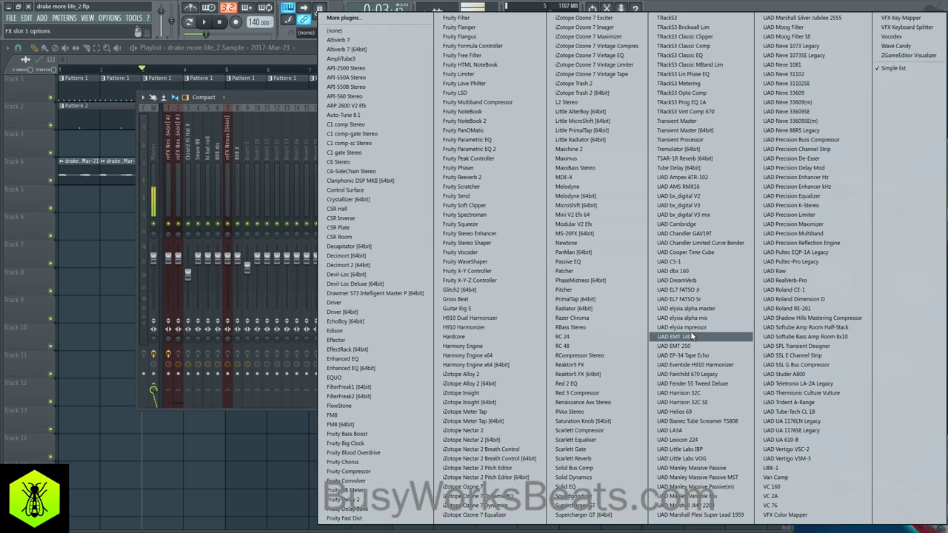
left_click(712, 442)
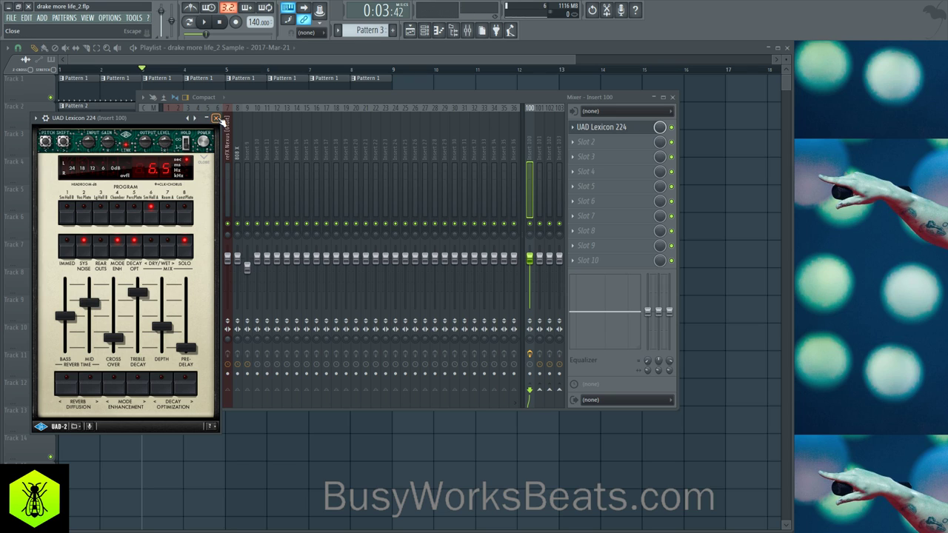
left_click(216, 119)
- Route mixer Insert 9 to Insert 100, and create a volume automation clip for Insert 100, moving it to Track 5
left_click(246, 148)
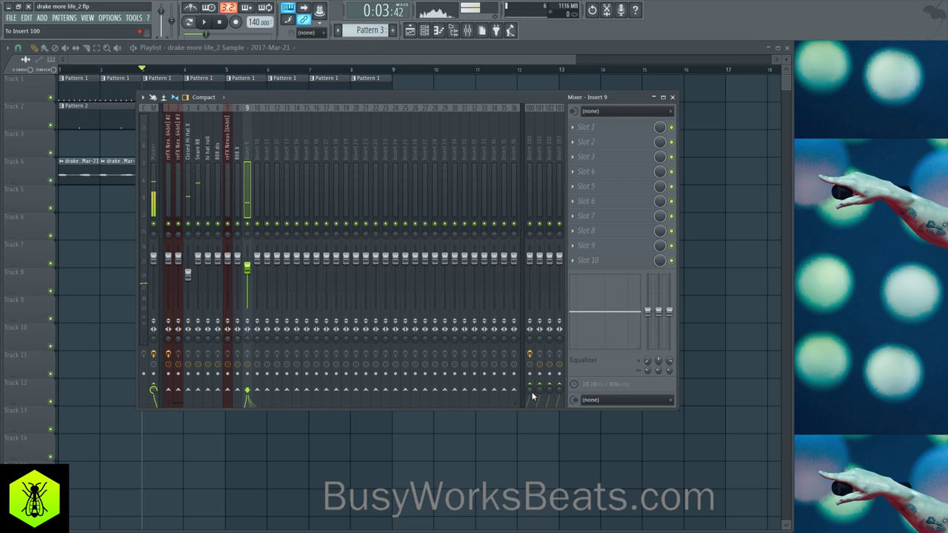
key("space")
right_click(533, 261)
left_click(565, 330)
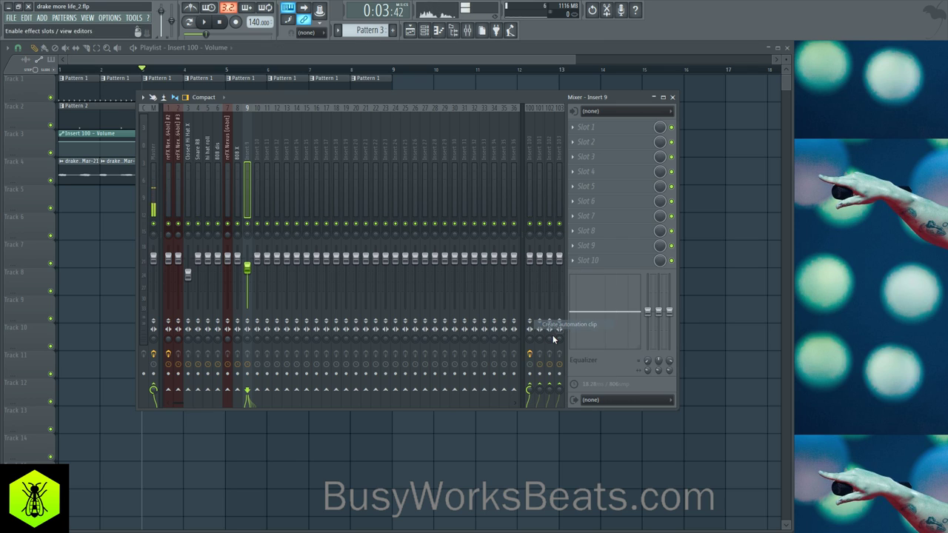
left_click_drag(95, 180, 91, 199)
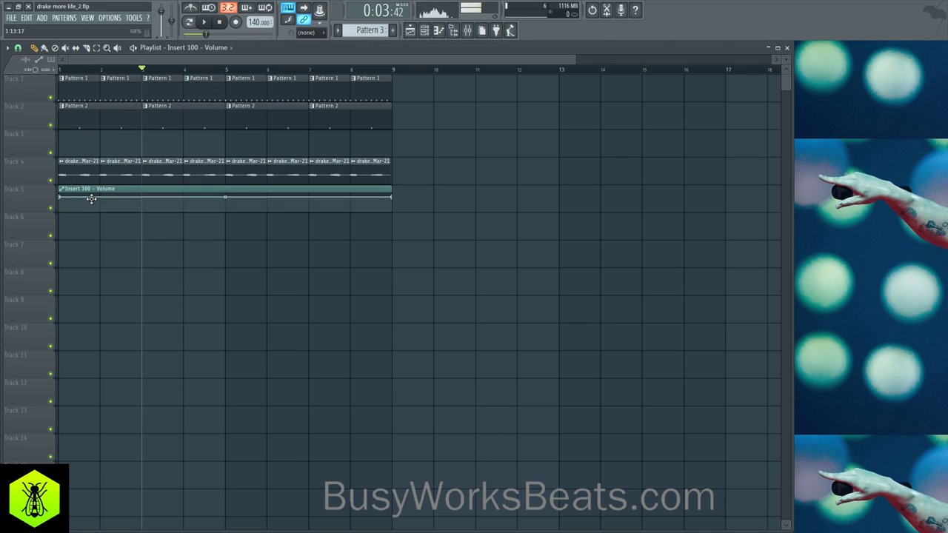
- Shape the Insert 100 volume automation to drop to zero for the last beat of bar 1 and return to the copied starting level, with a finer snap
right_click(60, 198)
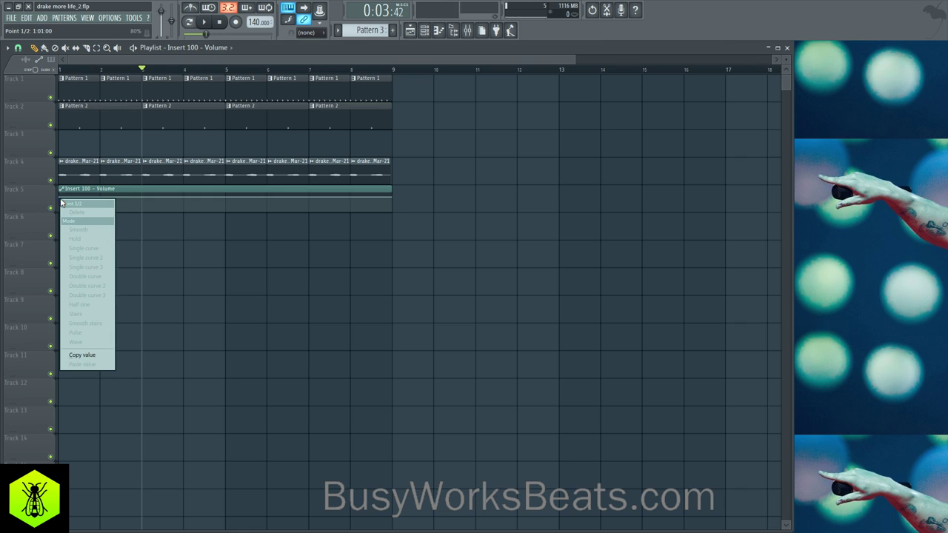
left_click(63, 72)
left_click(20, 50)
left_click(28, 188)
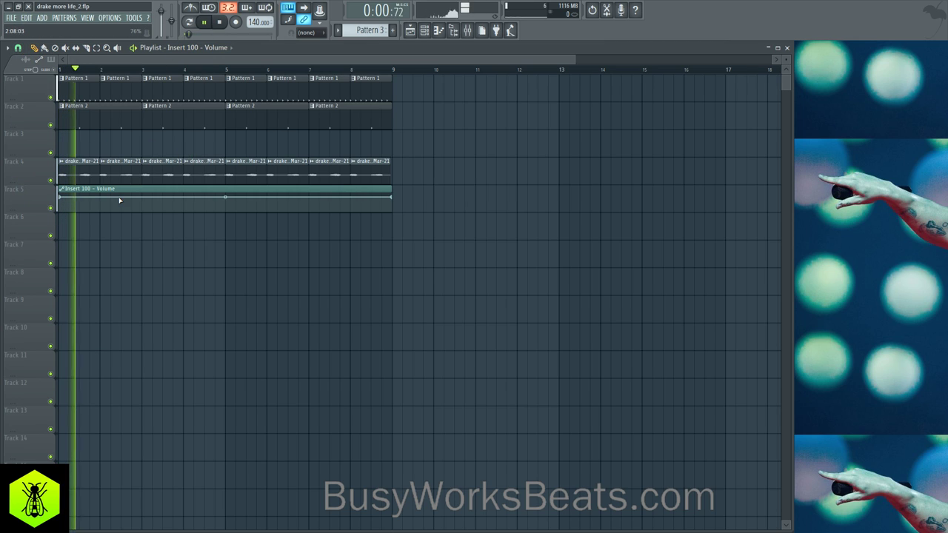
key("space")
right_click(90, 199)
key("v")
right_click(91, 209)
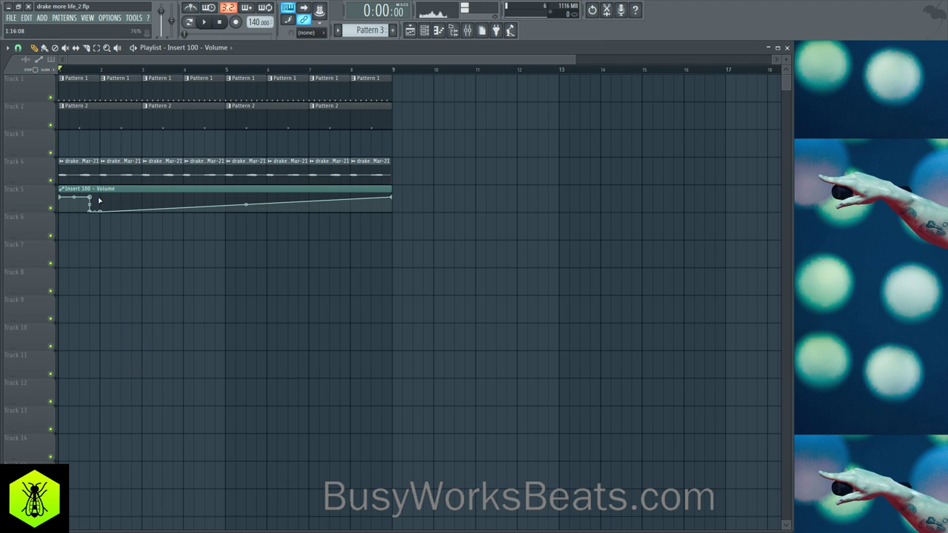
right_click(100, 198)
key("space")
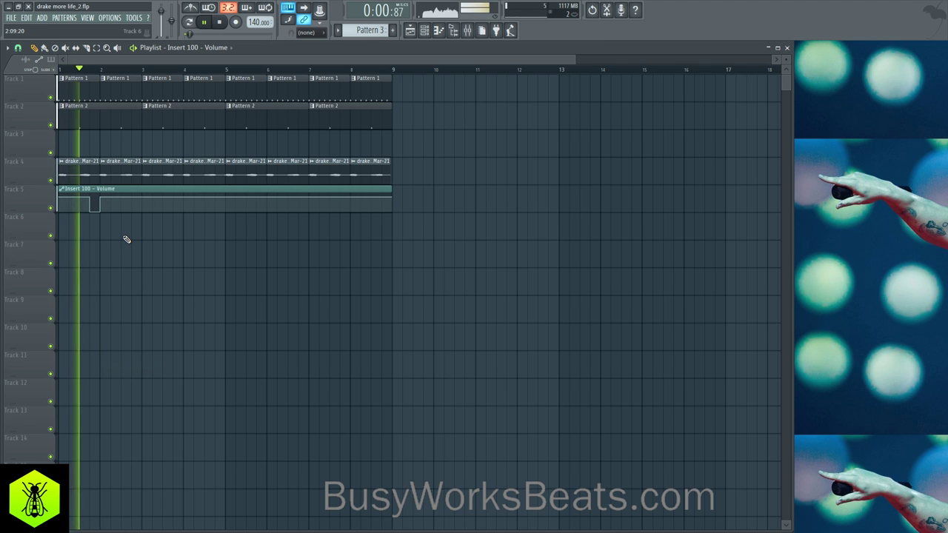
key("space")
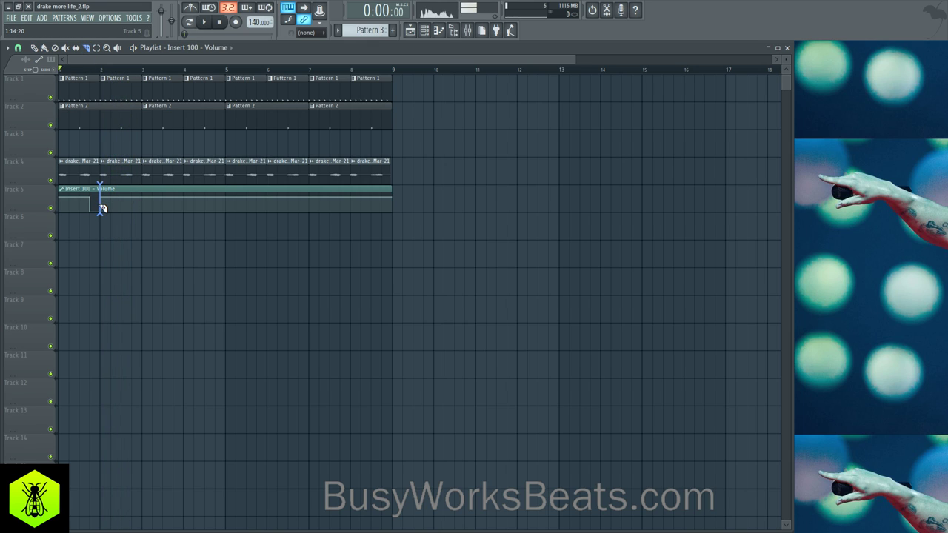
- Slice the Insert 100 volume clip at bar 2, discard the remainder, and repeat the one-bar clip through bar 8
right_click(106, 195)
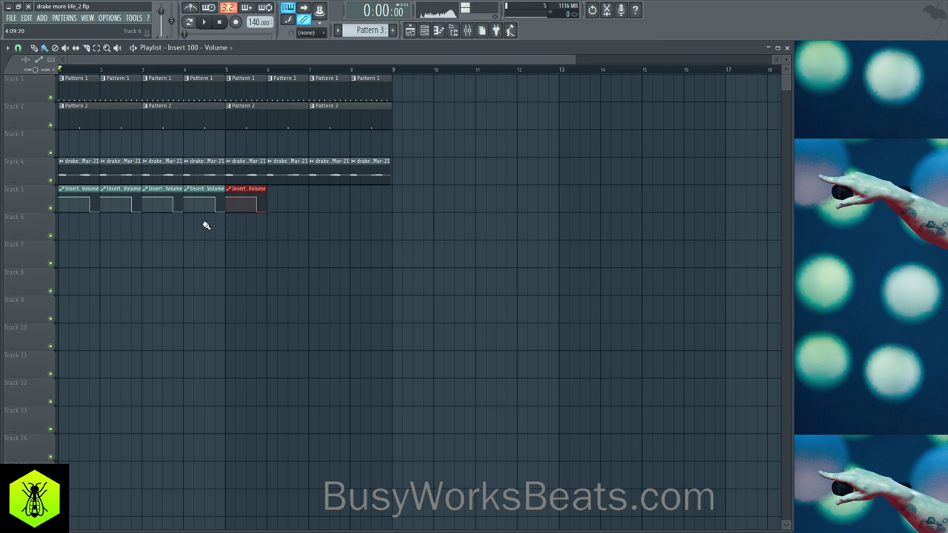
key("space")
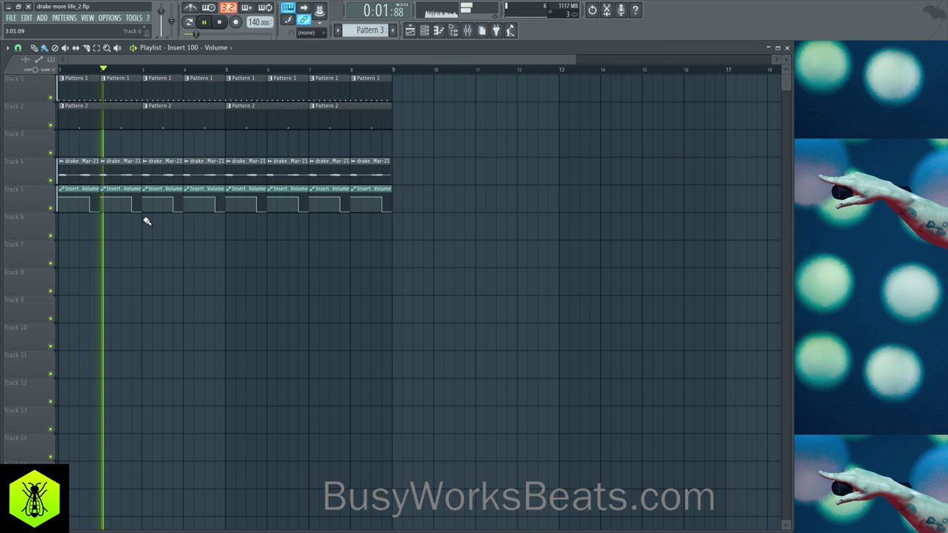
key("space")
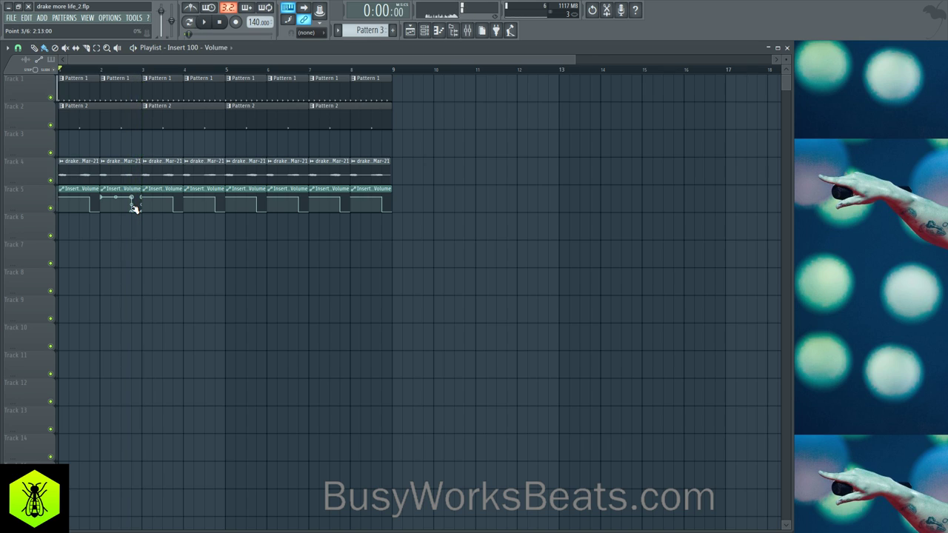
- Reshape the drop at the end of each one-bar volume clip into a curve, auditioning it while viewing Insert 100 in the mixer
right_click(133, 207)
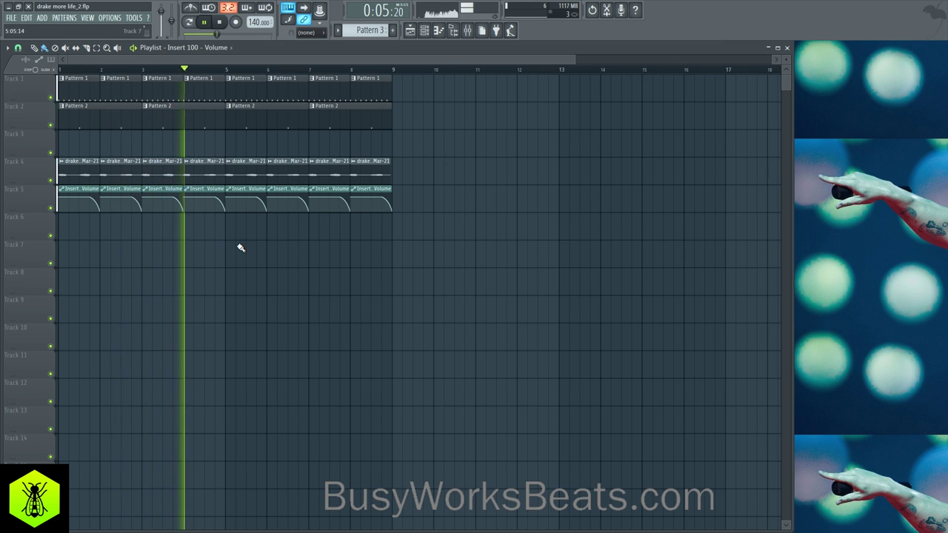
key("space")
left_click(469, 31)
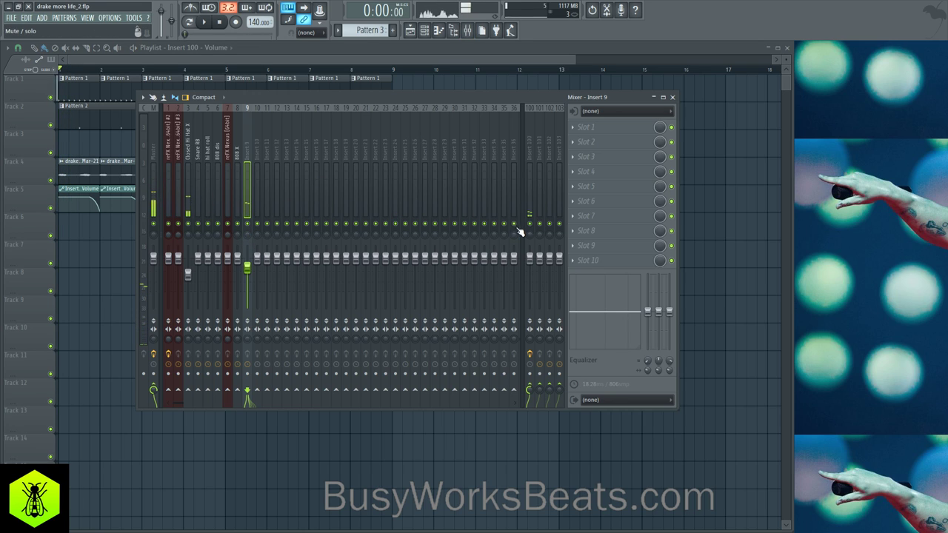
key("space")
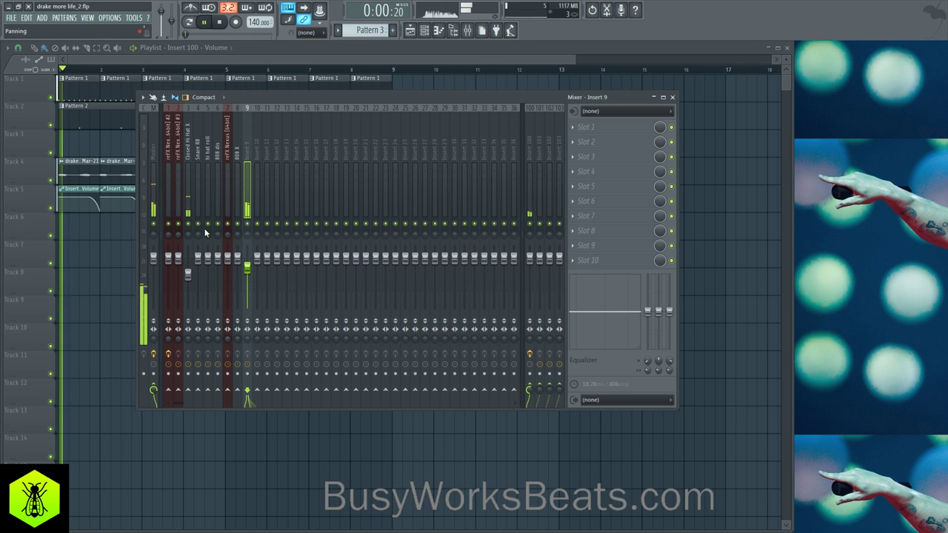
left_click(532, 244)
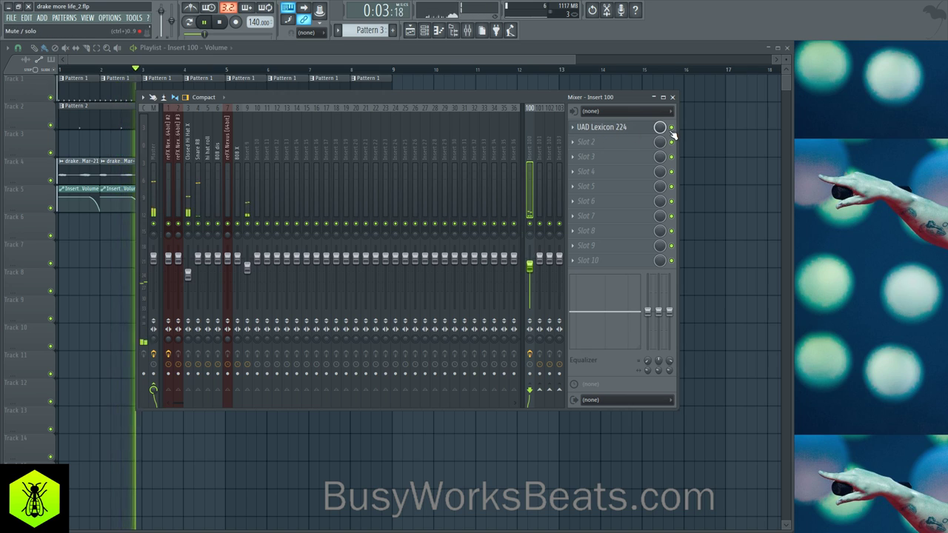
key("F9")
key("space")
key("space")
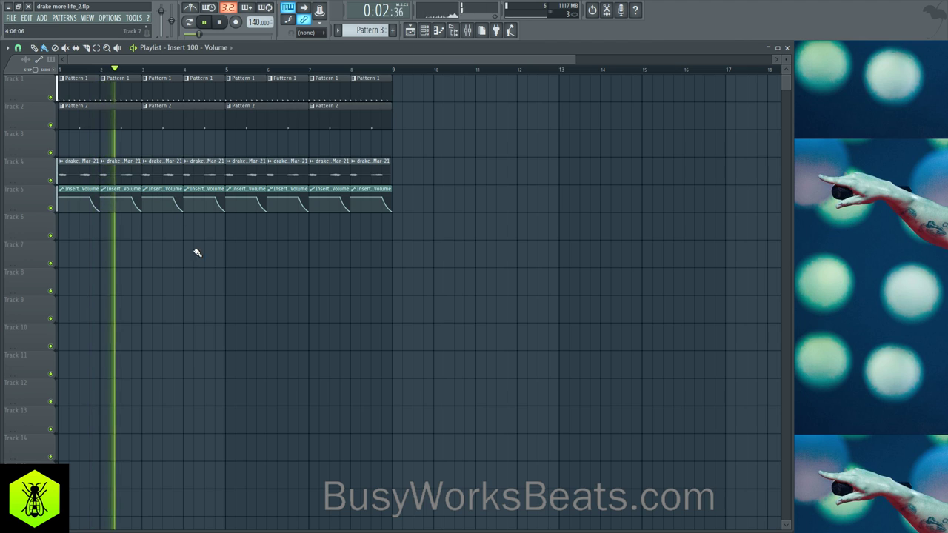
- Select Pattern 4, stop playback, and load MicroShift in slot 1 of the Snare RB mixer track
left_click(426, 30)
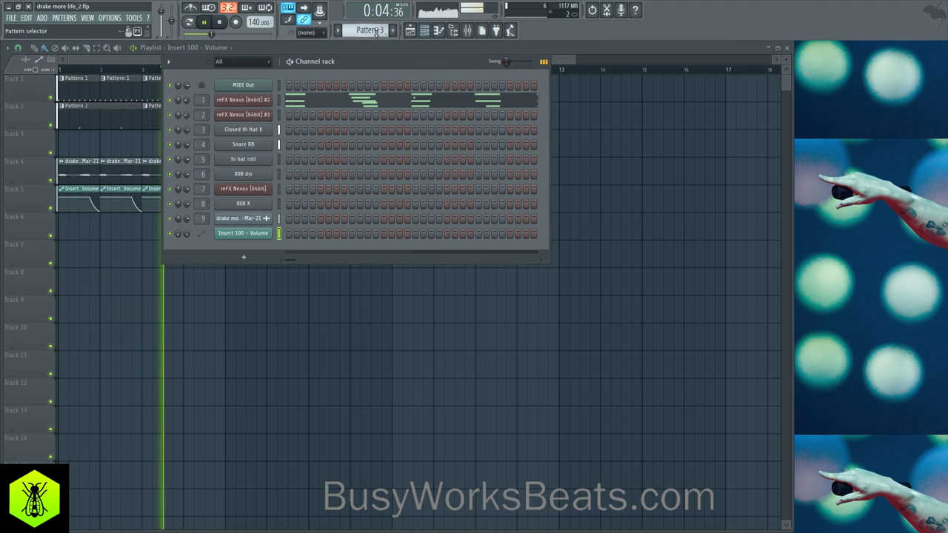
scroll(373, 30, "down", 1)
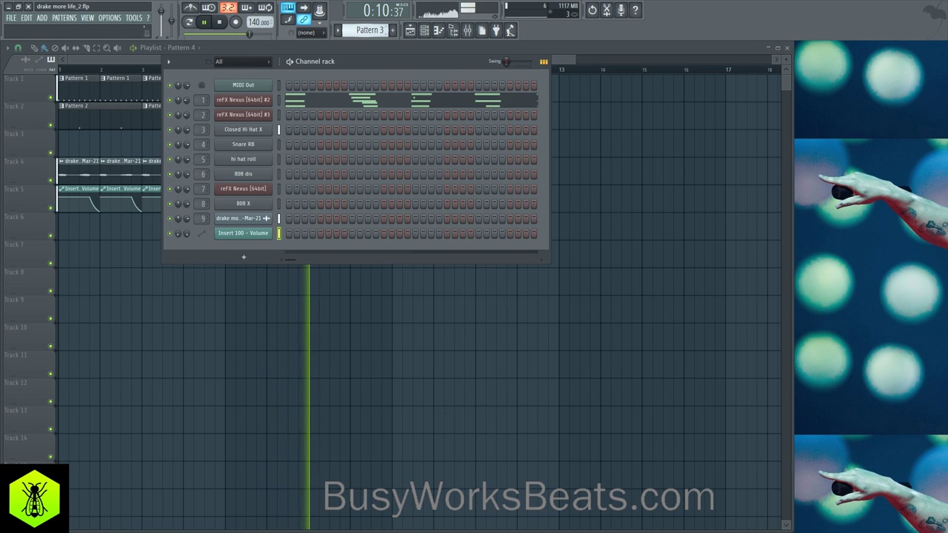
left_click(468, 30)
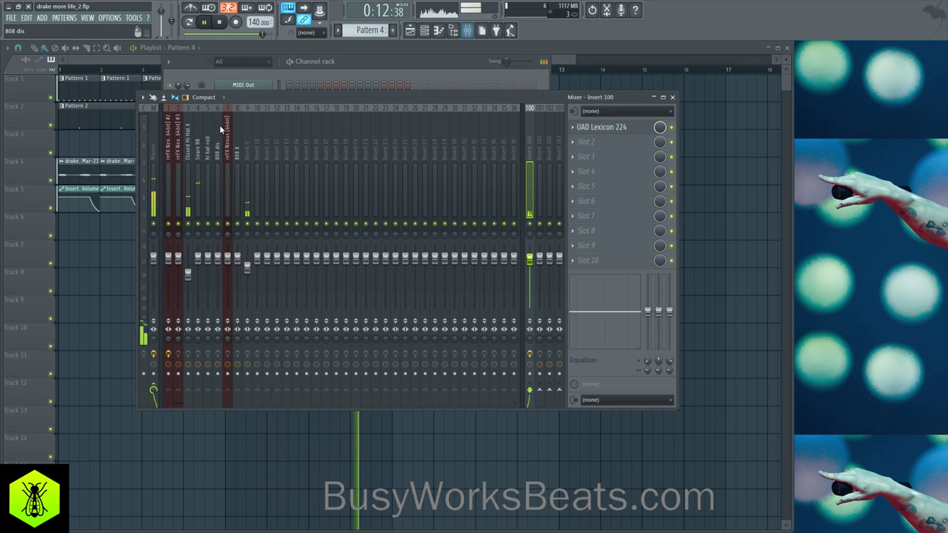
key("space")
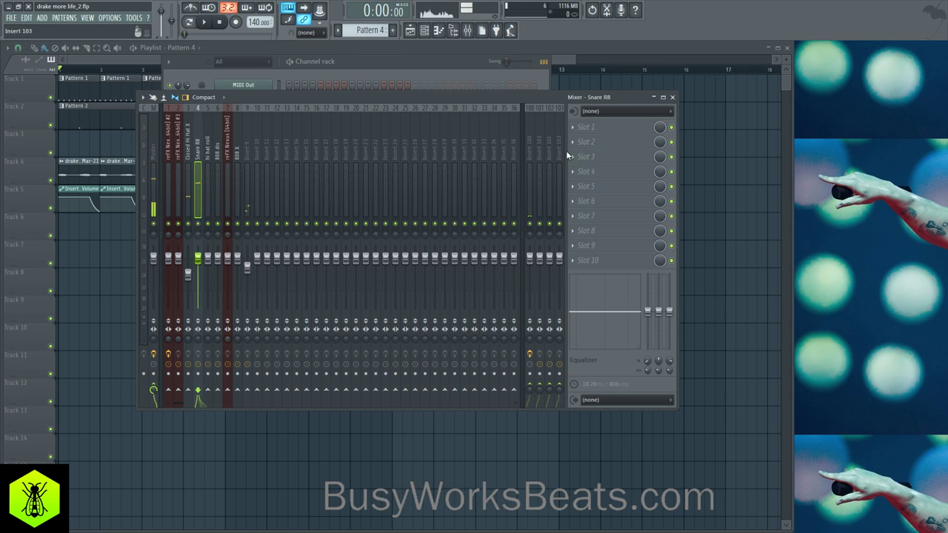
left_click(567, 155)
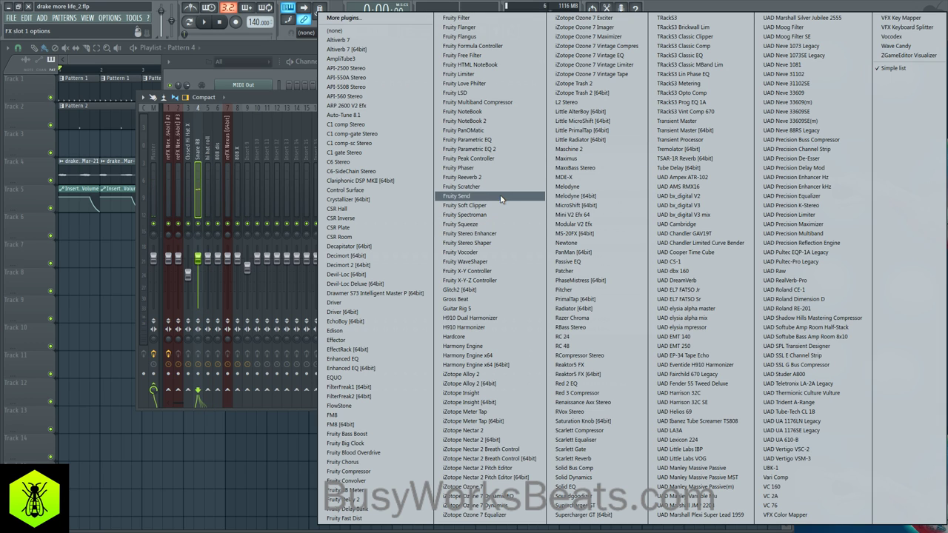
left_click(590, 206)
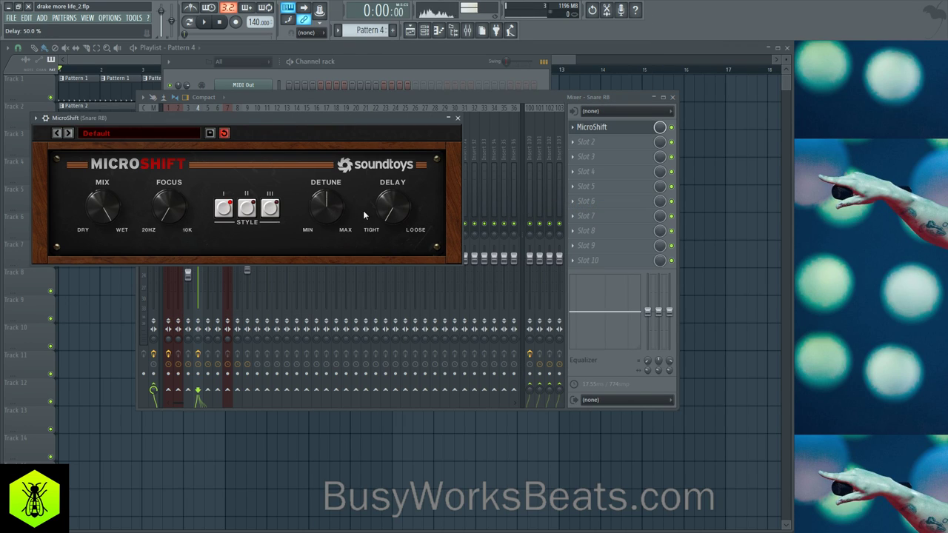
- Lower MicroShift's detune on the snare, set its mix to 45.5 %, and close the plugin window
left_click_drag(334, 206, 328, 218)
left_click_drag(103, 206, 112, 258)
left_click_drag(116, 208, 115, 218)
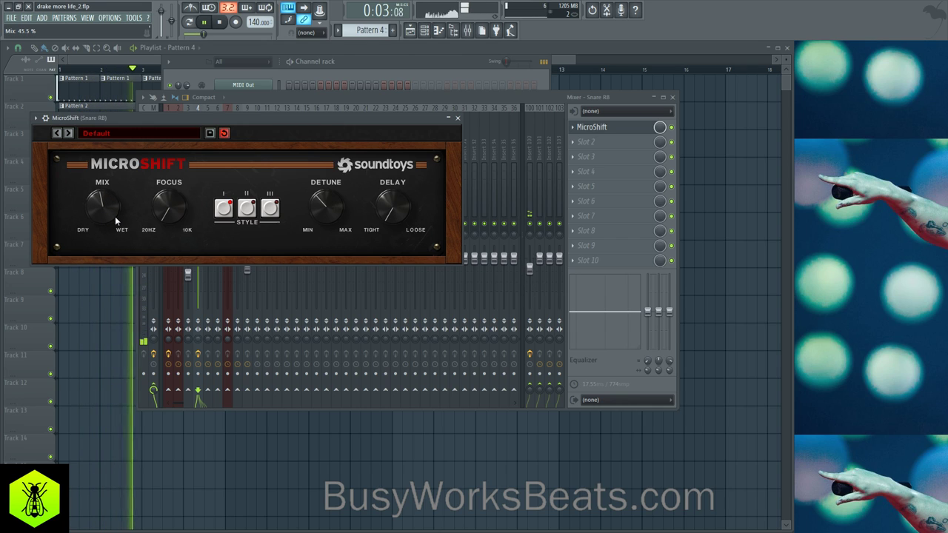
left_click(457, 119)
left_click(444, 65)
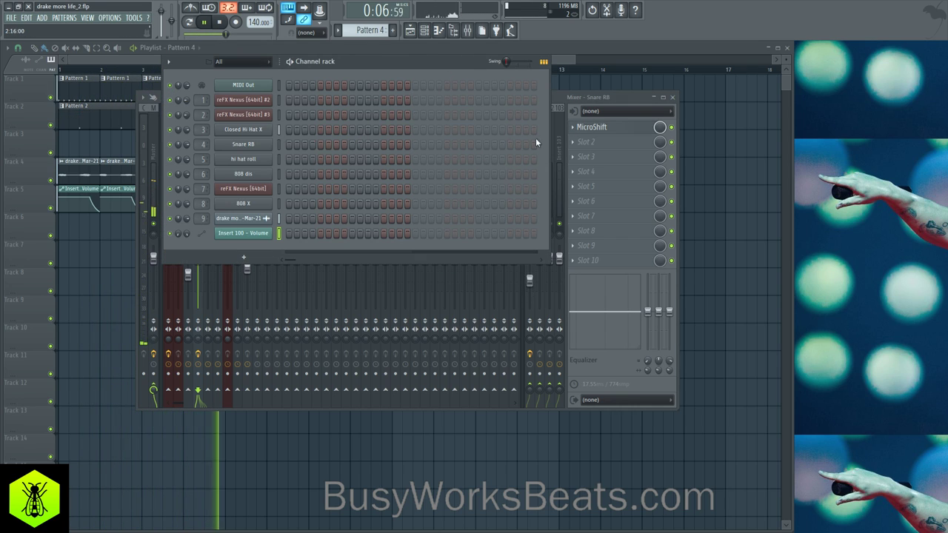
- Make the Track 1 clip in bar 8 a unique pattern and open its Closed Hi Hat X notes in the piano roll
key("F12")
key("space")
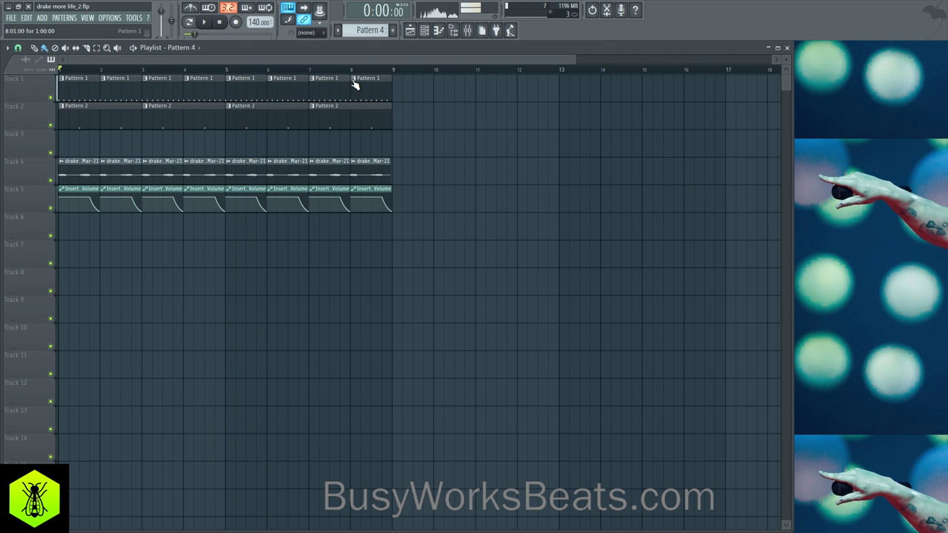
left_click(354, 81)
left_click(378, 143)
left_click(354, 80)
left_click(362, 116)
- With snap at 1/2 step, fill the second half of the hi-hat bar with 1/2-step C5 notes, and play the song back
scroll(155, 242, "up", 2)
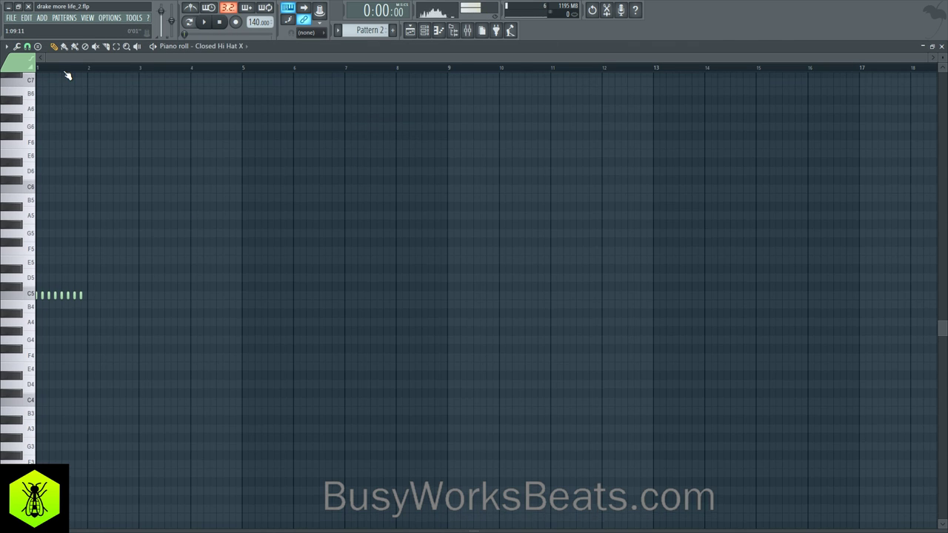
scroll(67, 74, "up", 5)
left_click_drag(274, 283, 128, 321)
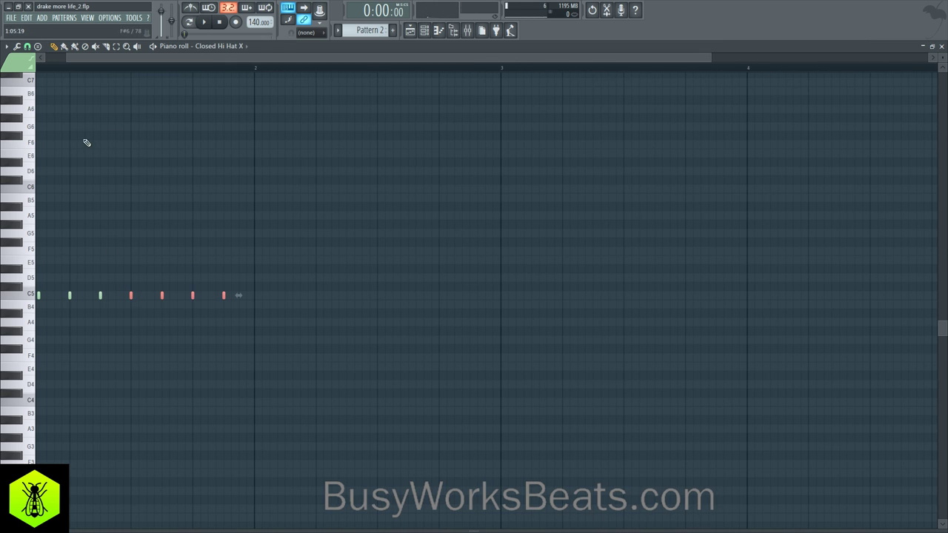
left_click(27, 47)
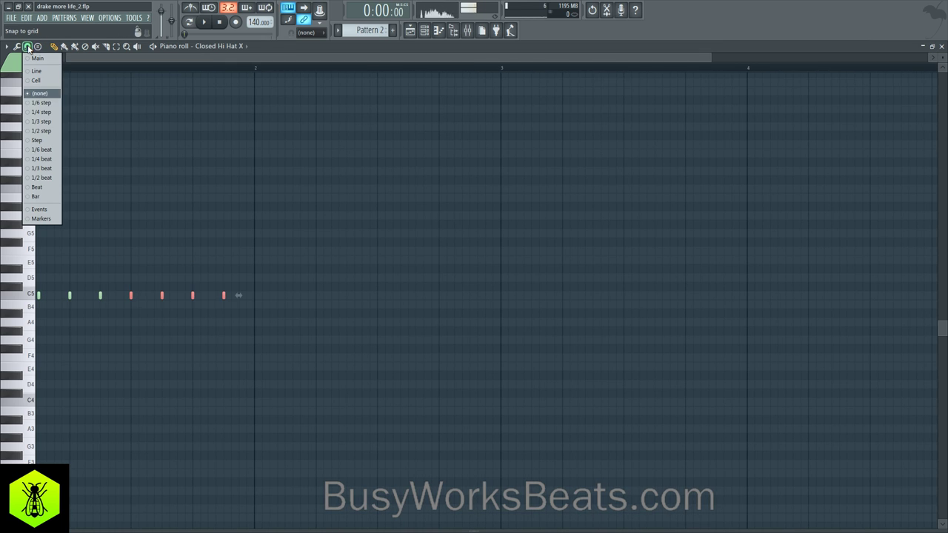
left_click(40, 131)
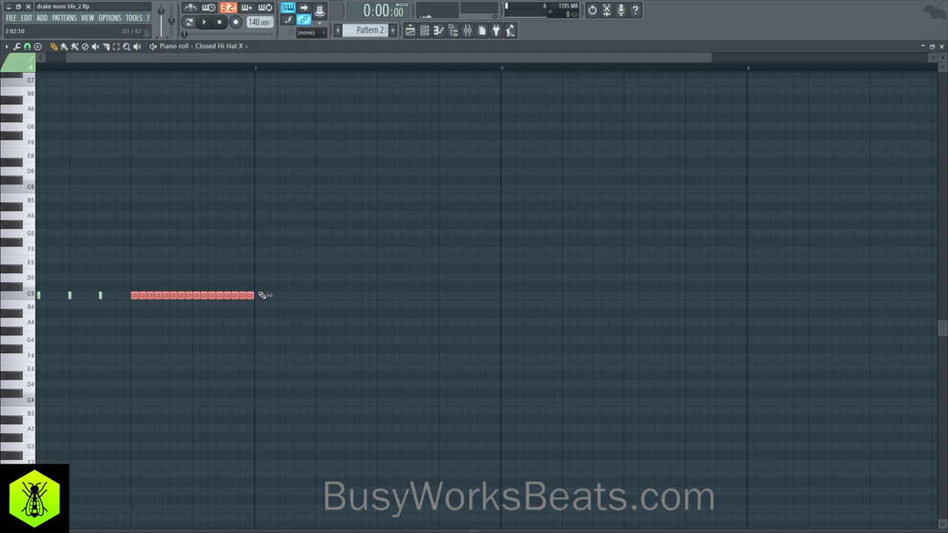
left_click(941, 46)
key("F6")
key("space")
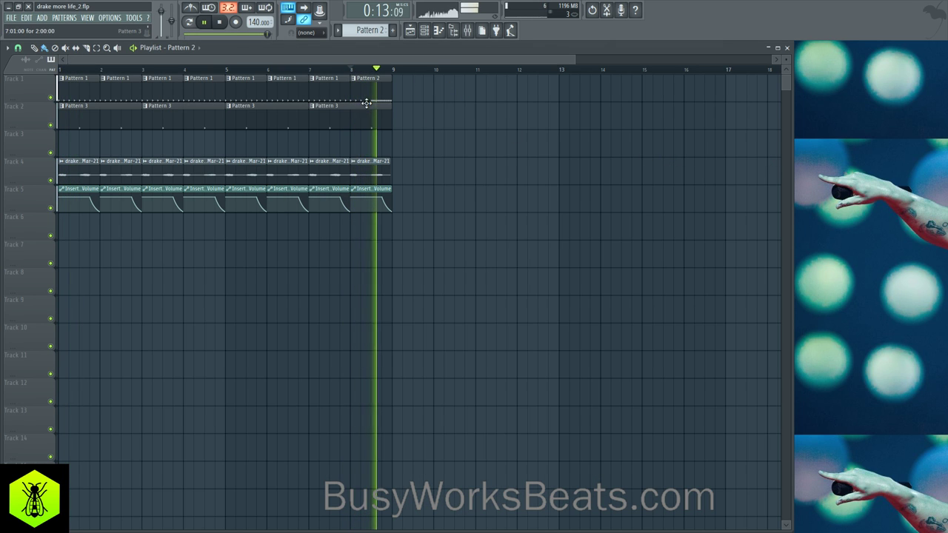
- Select Pattern 3 and save the project as a new version, drake more life_3.flp
left_click(438, 30)
scroll(369, 30, "down", 1)
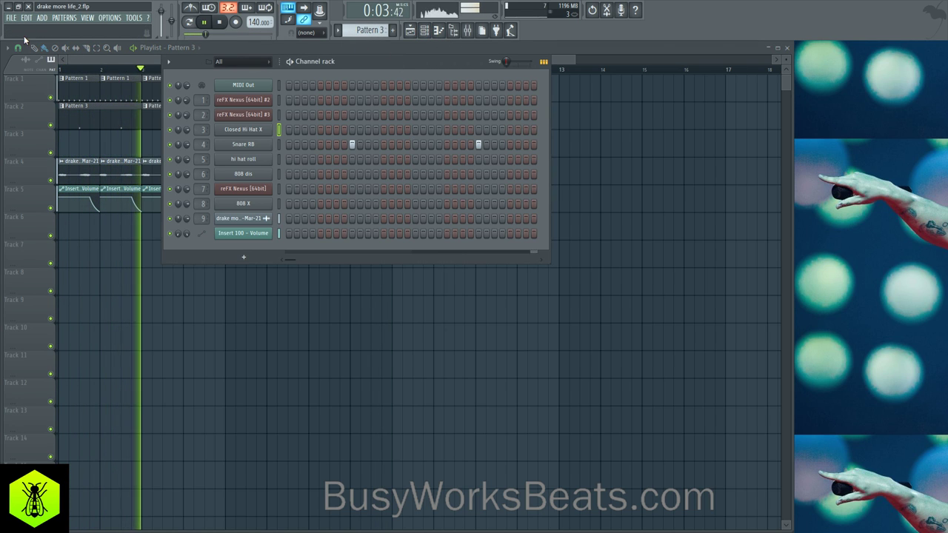
left_click(11, 17)
left_click(37, 78)
- In Pattern 6, add an 808 X hit on step 1, and place the pattern at bar 1 of Track 6
scroll(370, 30, "down", 3)
left_click(289, 204)
key("space")
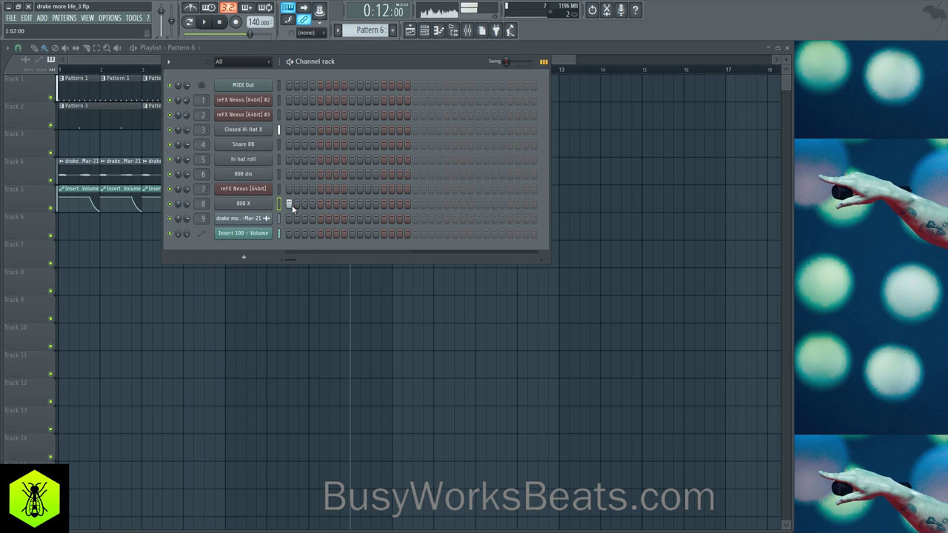
key("F6")
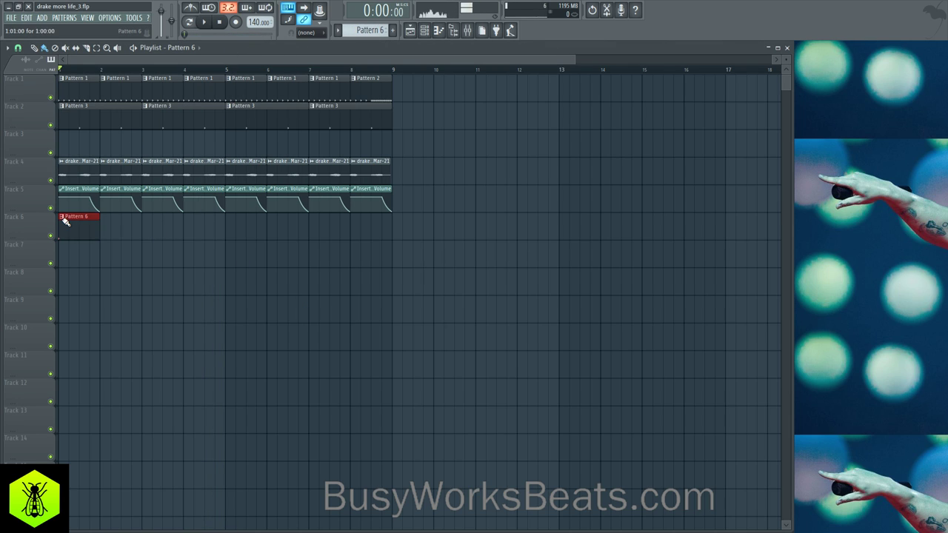
- Change Pattern 6's 808 X hits to steps 3, 17 and 19, removing the hit on step 1, and play it back
key("space")
left_click(425, 32)
left_click(302, 204)
key("space")
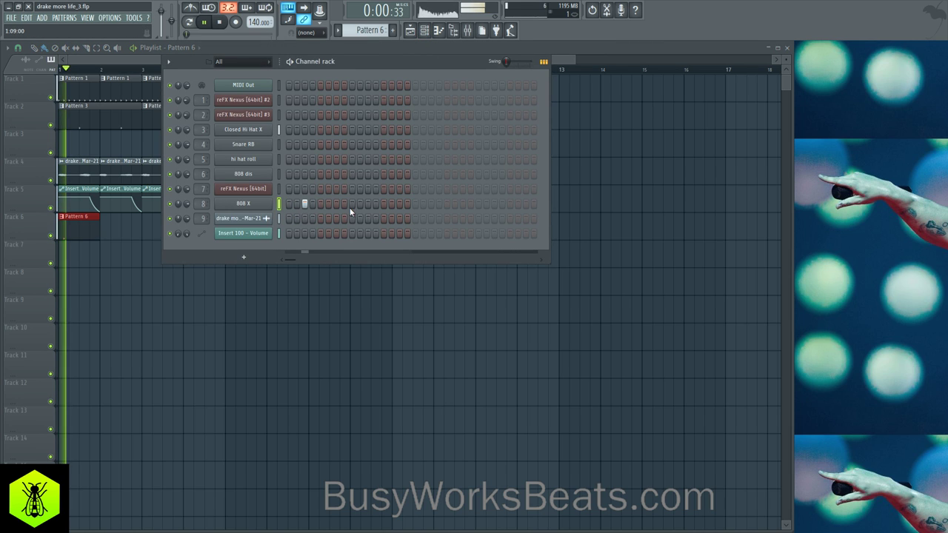
left_click(414, 204)
left_click(431, 204)
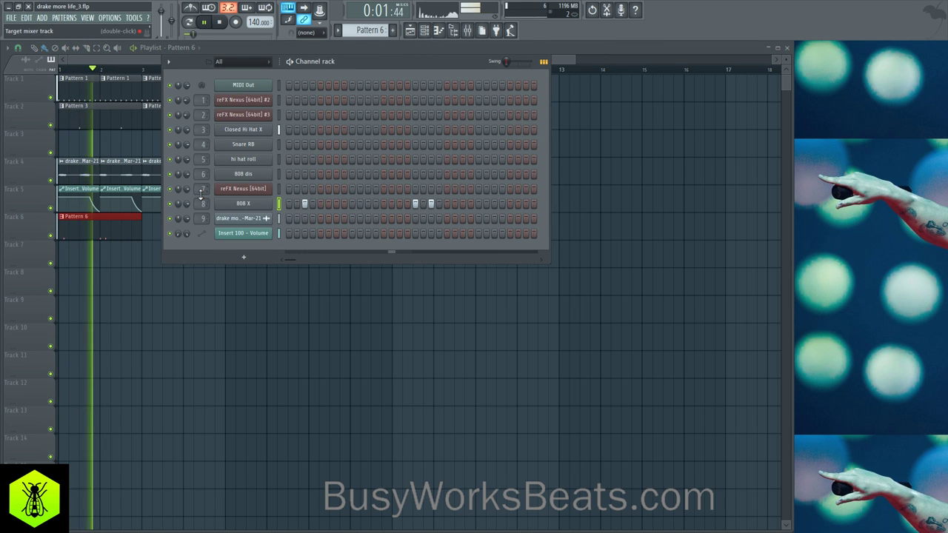
- In Pattern 6, replace the 808 X hit on step 17 with one on step 27, and play the song back
left_click(415, 203)
left_click(431, 203)
left_click(431, 203)
left_click(494, 203)
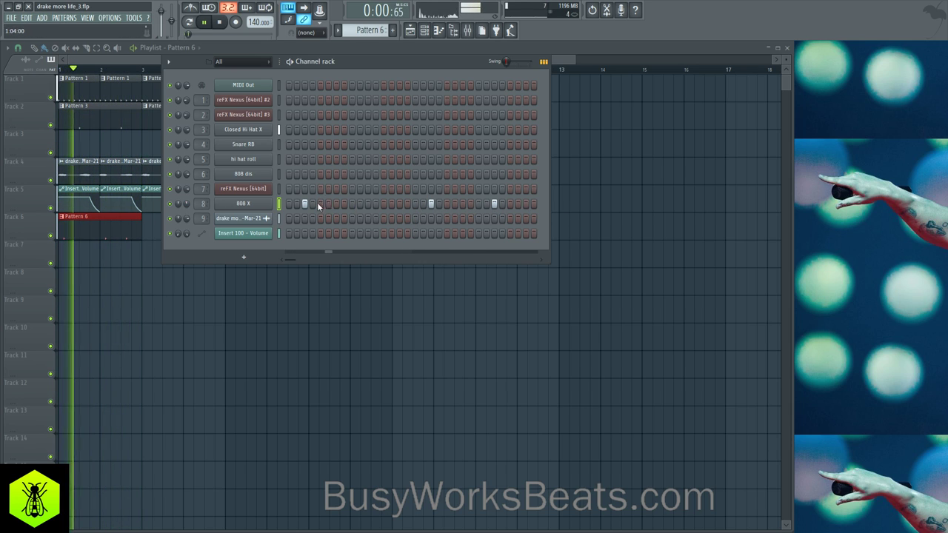
key("space")
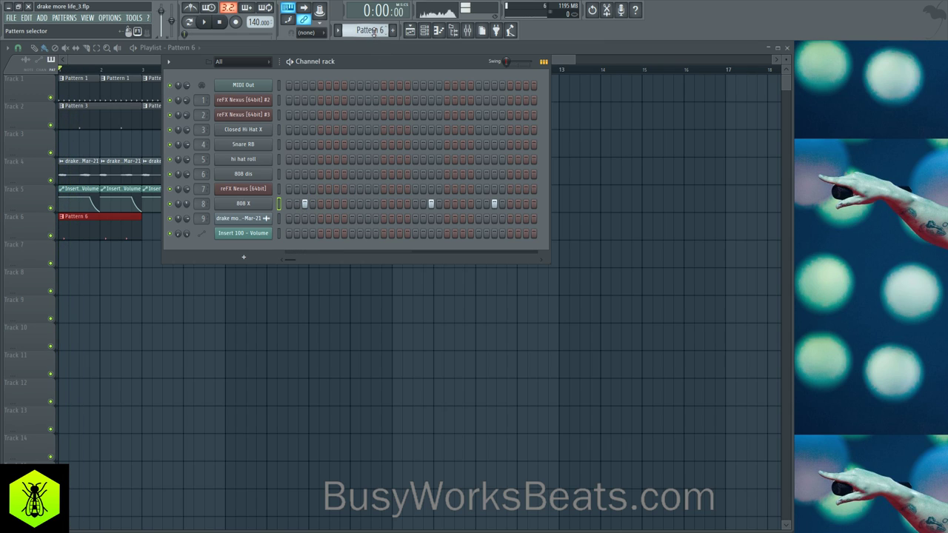
key("space")
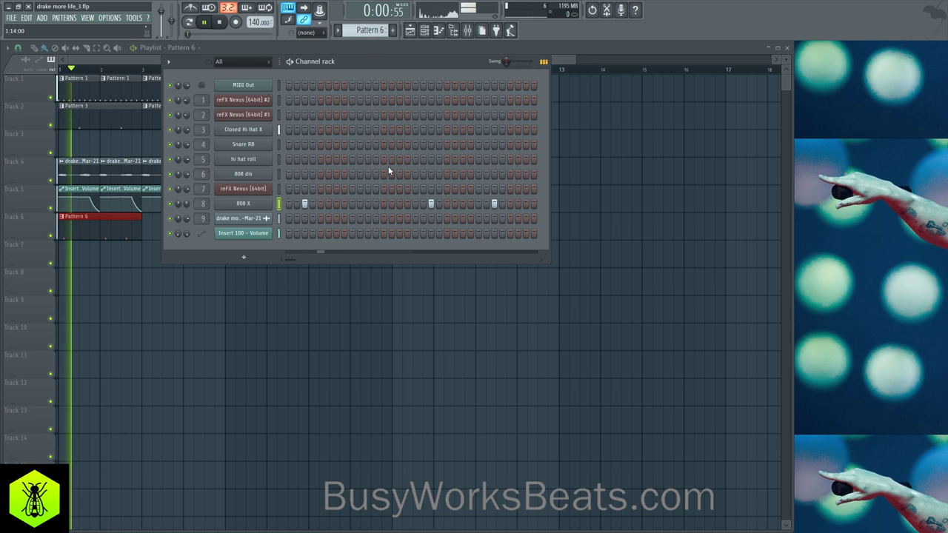
- Set Pattern 6's 808 X hits to steps 3, 15, 19, 21 and 27, checking the rhythm with playback
left_click(399, 203)
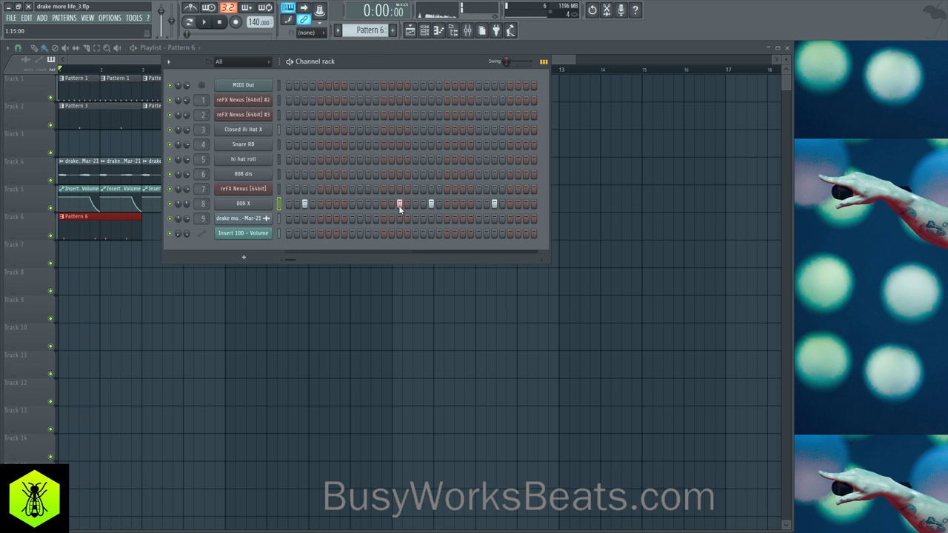
left_click(448, 205)
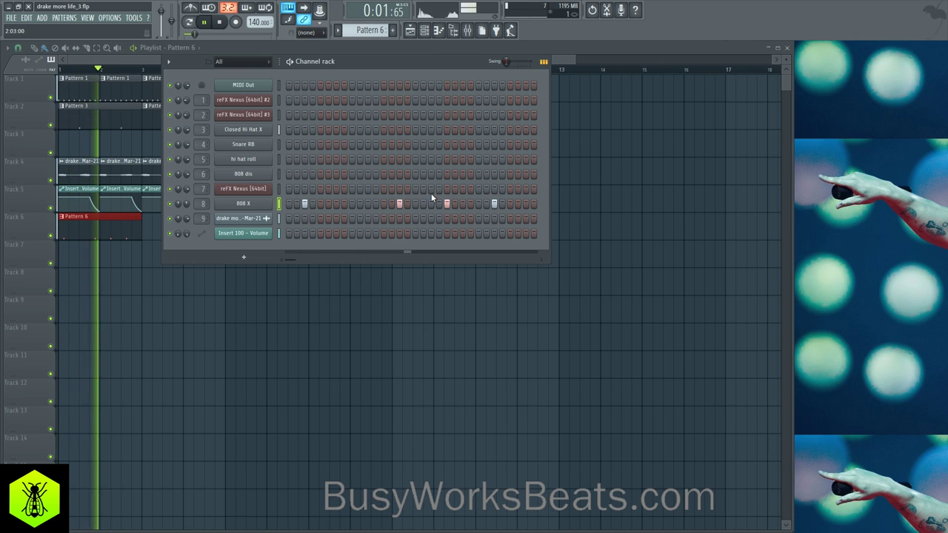
key("space")
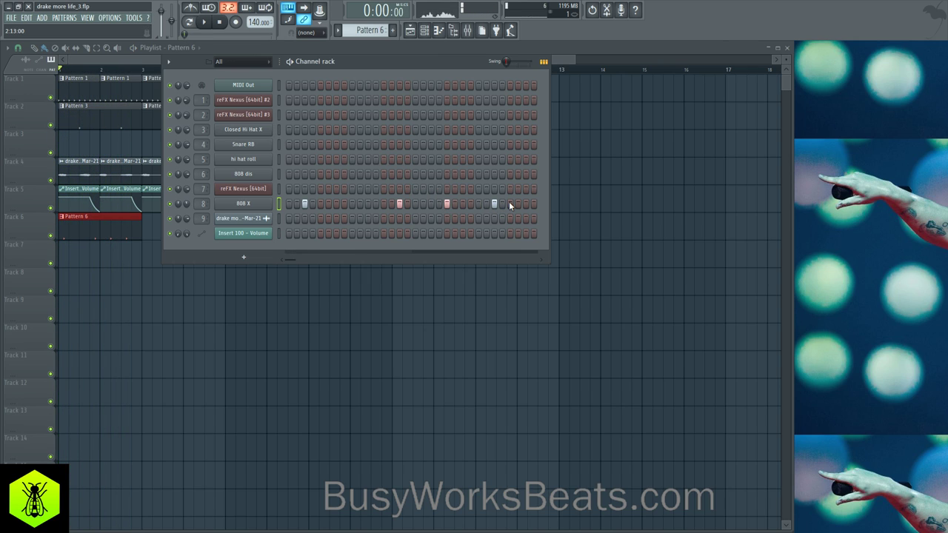
key("space")
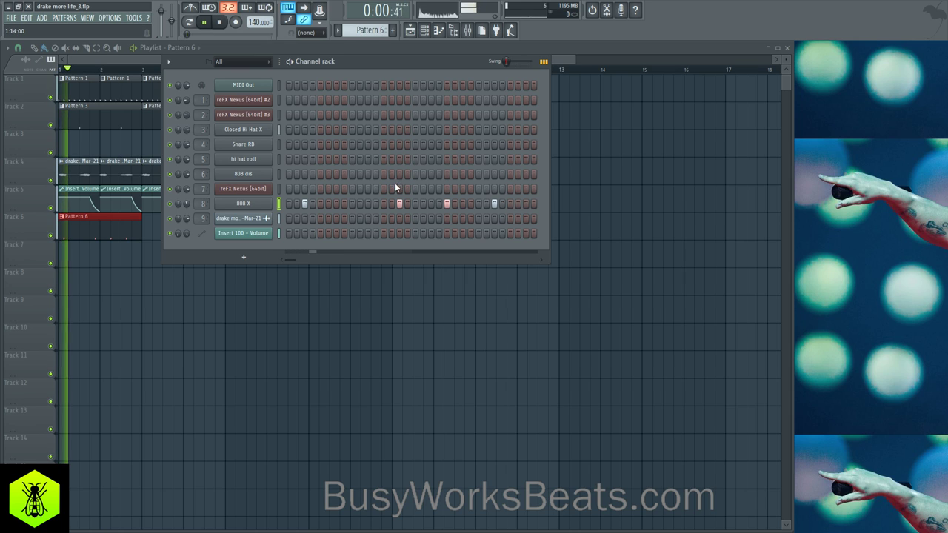
left_click(432, 204)
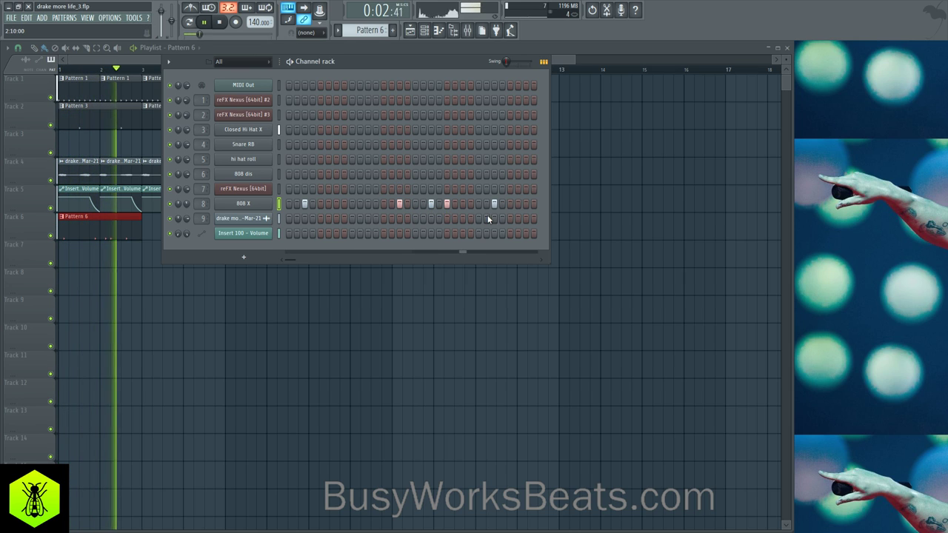
right_click(616, 237)
key("space")
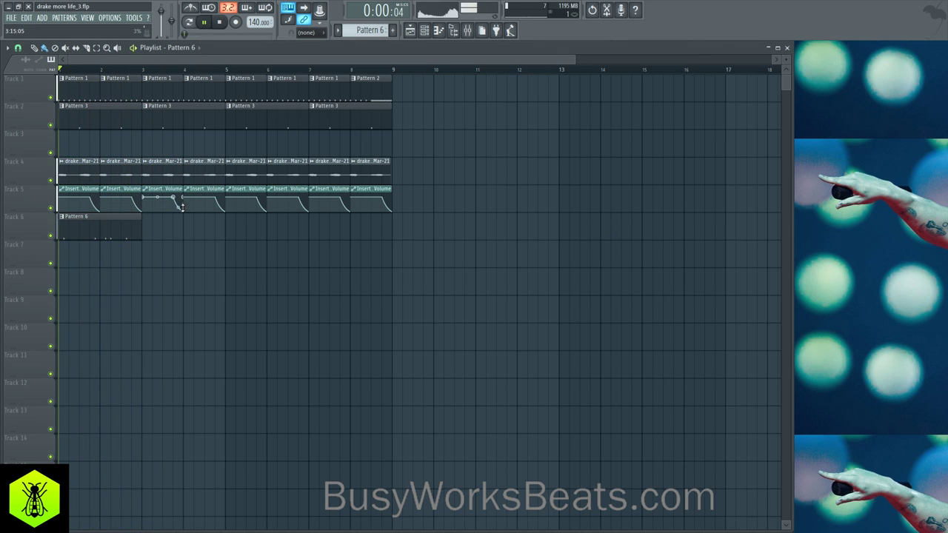
- Create Pattern 7 as a copy of Pattern 6, placed at bar 3 of Track 6
left_click(425, 34)
left_click(338, 30)
left_click(386, 108)
key("F6")
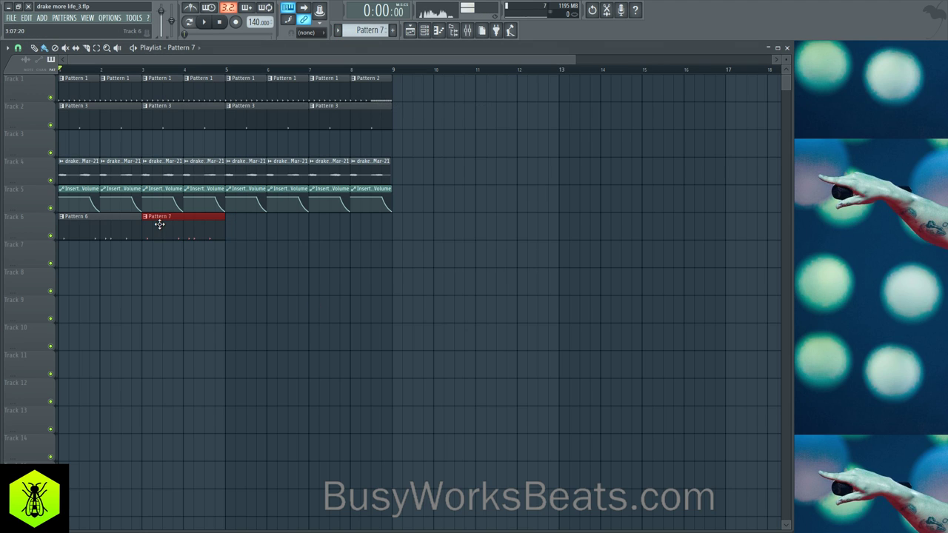
- In Pattern 7, move the first 808 X hit from step 3 to step 1 and add a hit on step 7
left_click(426, 31)
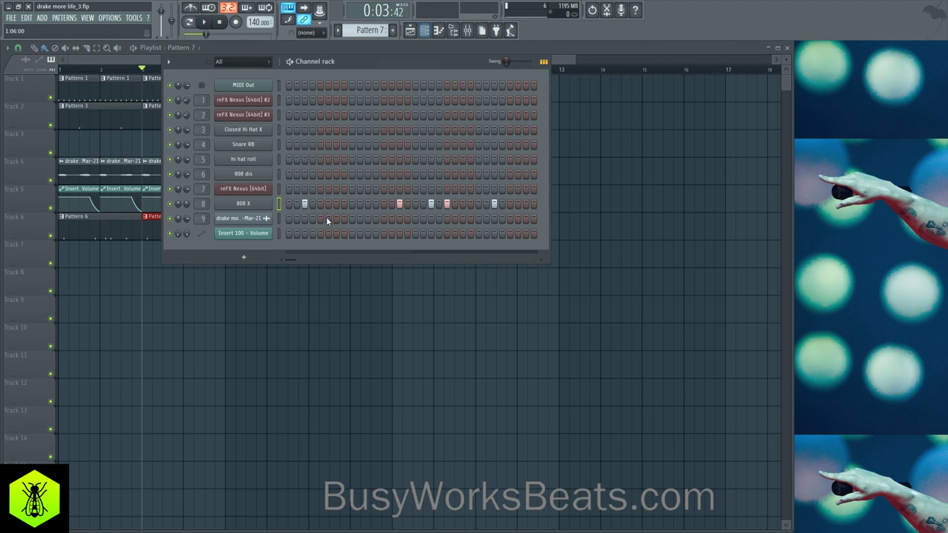
left_click(290, 203)
right_click(289, 203)
right_click(305, 203)
key("space")
key("space")
left_click(289, 203)
key("space")
left_click(334, 203)
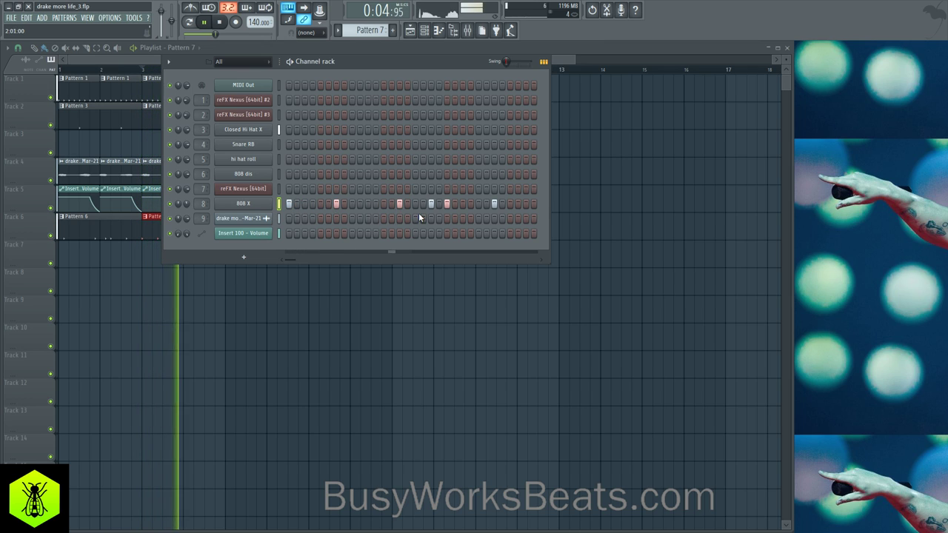
- Play back the 808 part and repeat Pattern 7 at bars 5 and 7 of Track 6
left_click(395, 294)
key("space")
key("space")
left_click_drag(229, 228, 325, 227)
key("space")
- Load Decapitator into the first effect slot of the 808 X mixer track
left_click(468, 30)
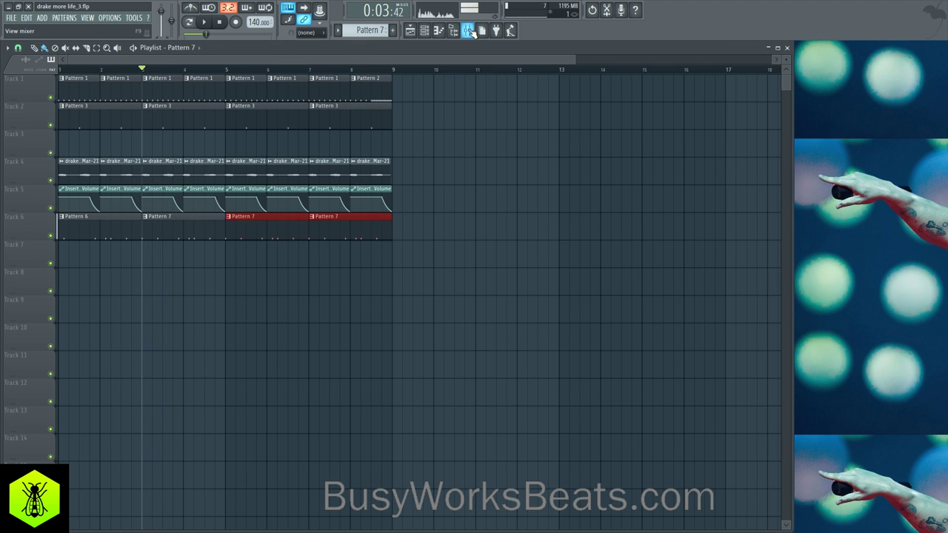
left_click(229, 144)
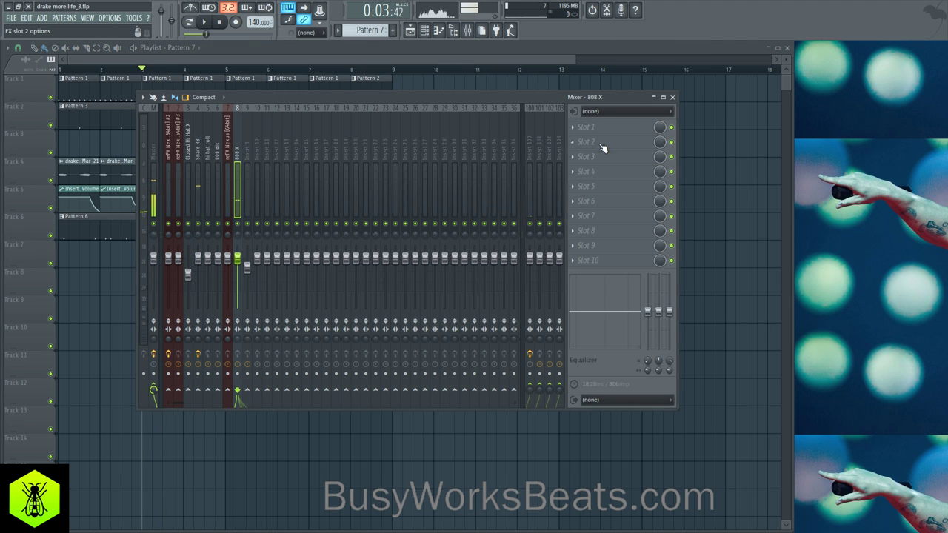
left_click(601, 128)
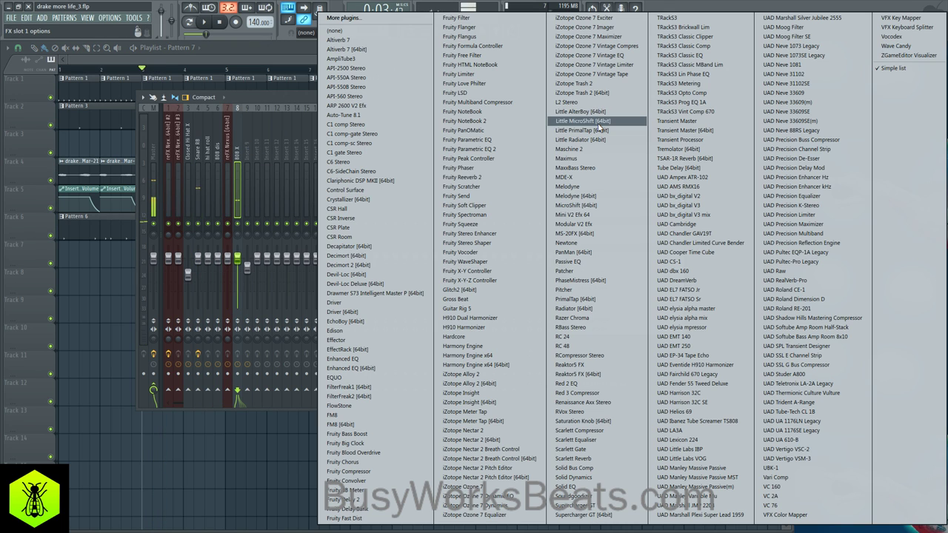
left_click(374, 250)
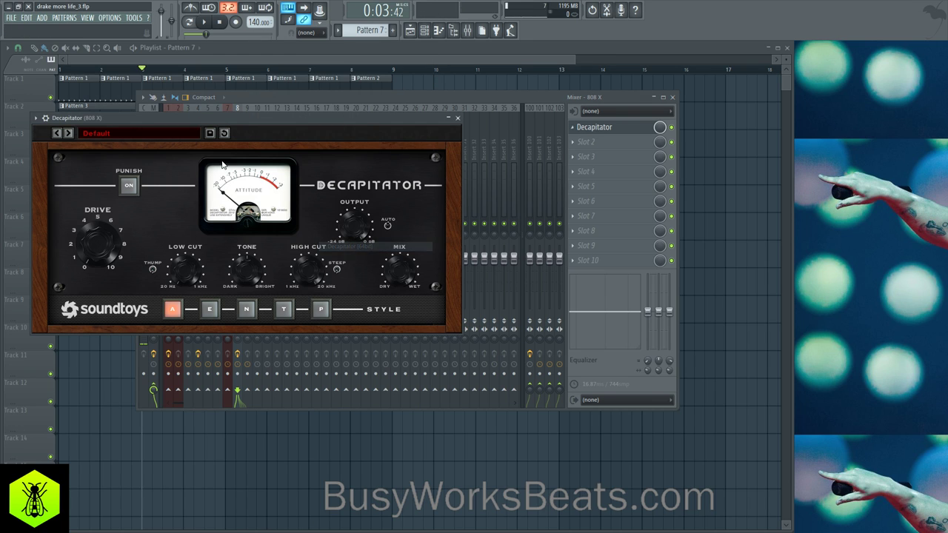
- Try Decapitator's Punish option at different drive levels during playback, leaving Punish off and Drive at 7.5
left_click_drag(103, 239, 104, 195)
left_click(220, 23)
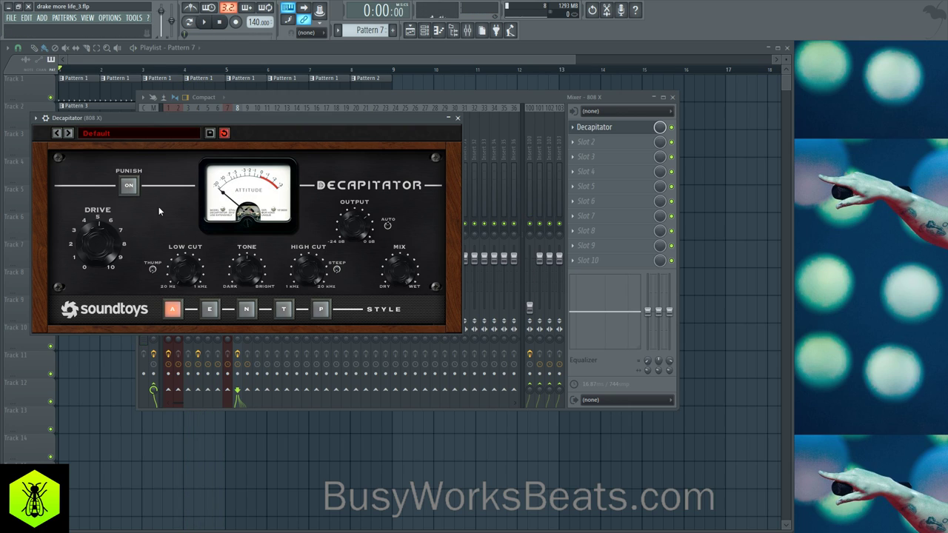
left_click(132, 186)
left_click_drag(107, 242, 113, 300)
left_click(130, 187)
left_click_drag(106, 246, 109, 200)
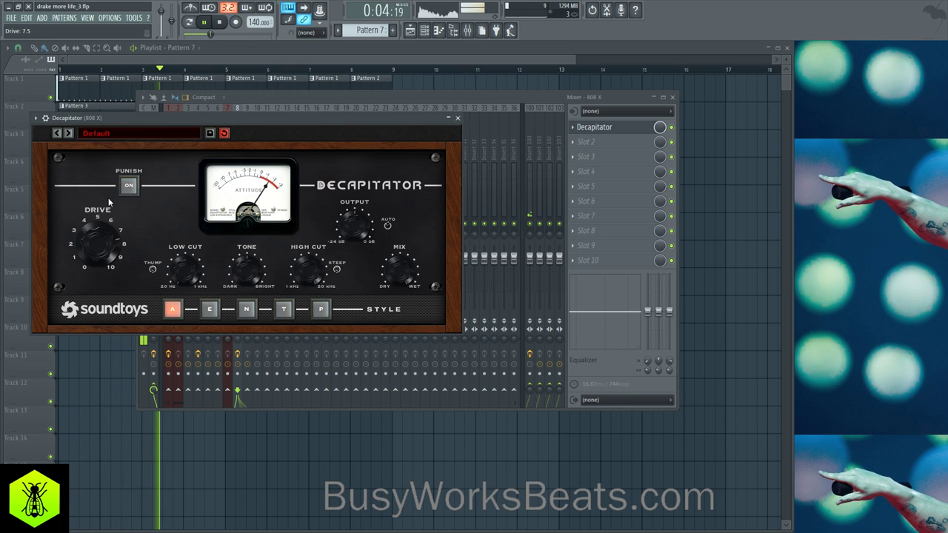
left_click(457, 117)
- Transpose Pattern 7's 808 X notes down to A4 in the piano roll, and play the song in the maximized playlist
left_click(424, 31)
right_click(273, 198)
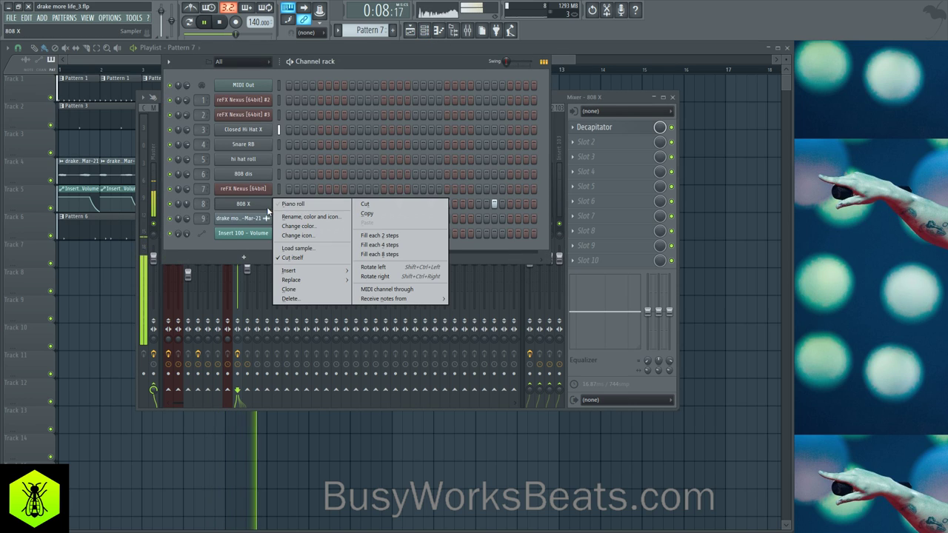
left_click(290, 202)
key("space")
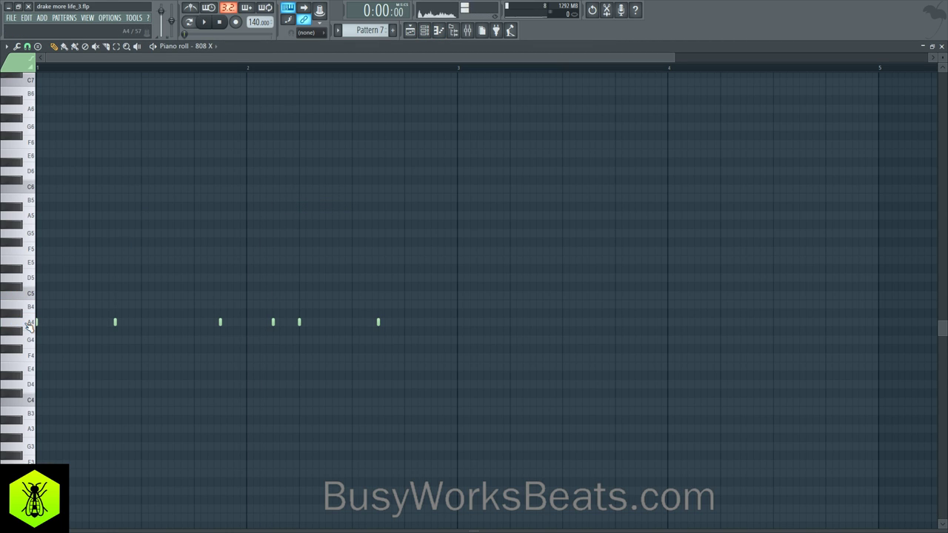
left_click(941, 46)
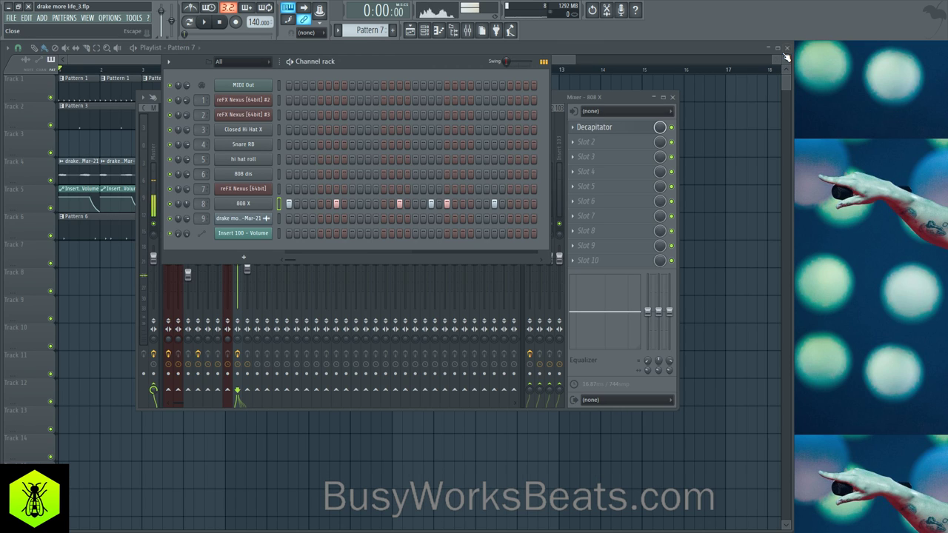
left_click(785, 117)
key("space")
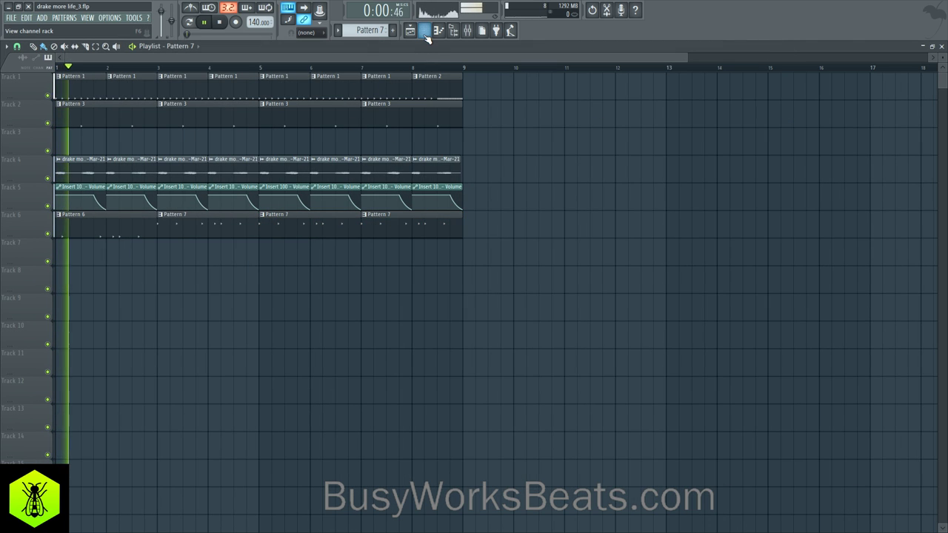
- Transpose all 808 X notes in Pattern 6 down to A4 in the piano roll
left_click(424, 31)
scroll(367, 31, "down", 3)
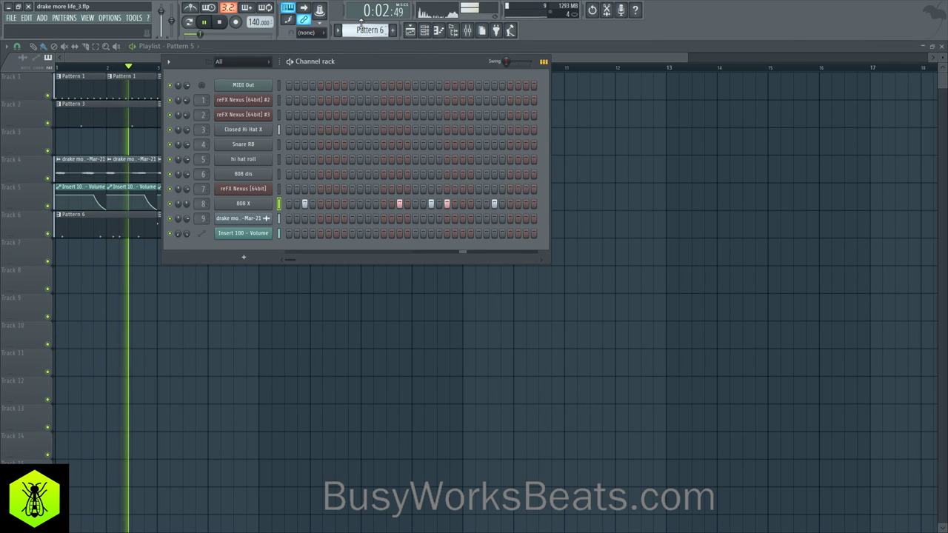
scroll(366, 30, "up", 1)
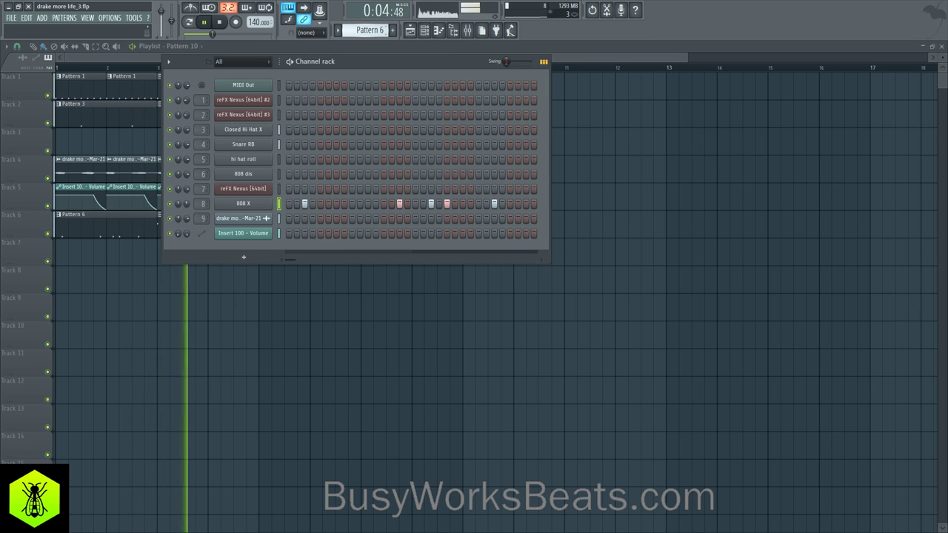
scroll(367, 30, "up", 1)
right_click(271, 200)
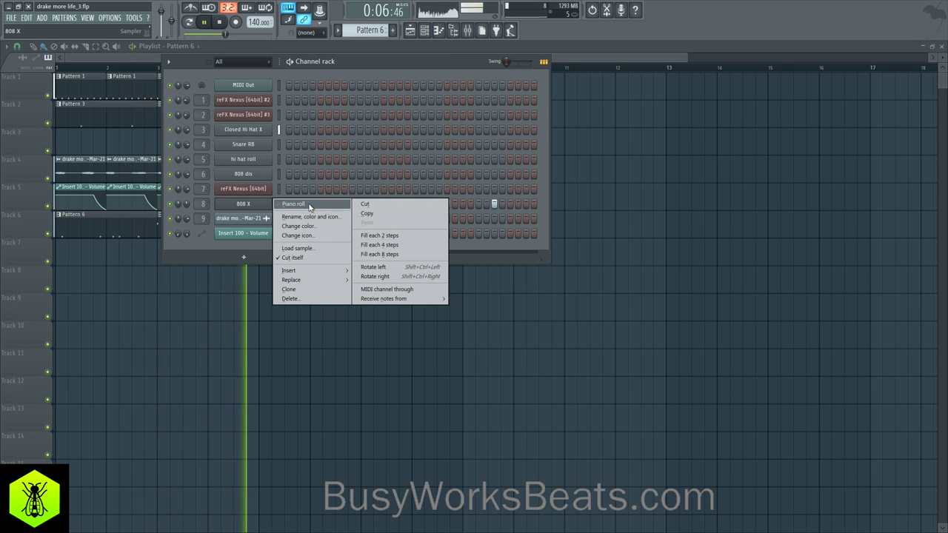
left_click(309, 205)
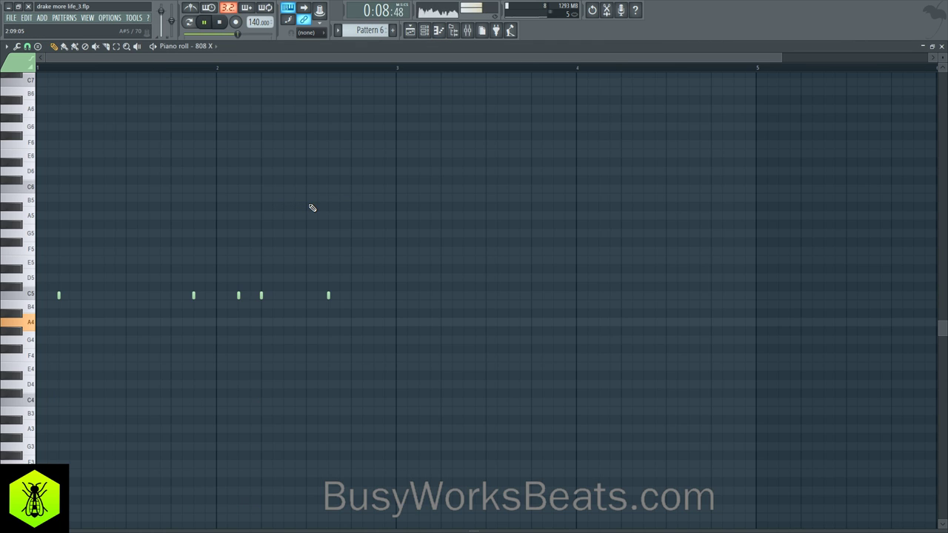
left_click(941, 47)
left_click(535, 59)
- In Pattern 7, move the 808 X hit from step 19 to step 23
left_click_drag(369, 30, 369, 25)
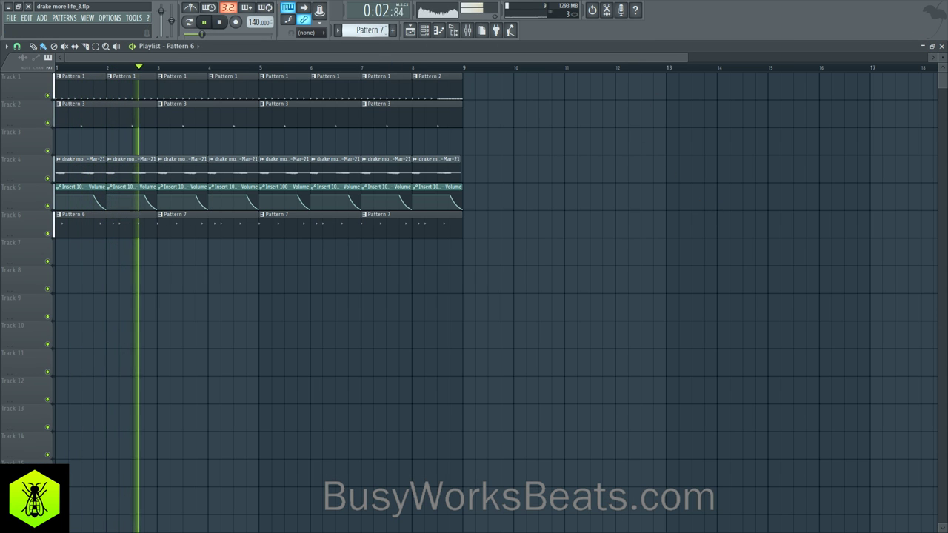
left_click(425, 30)
left_click(431, 204)
left_click(462, 204)
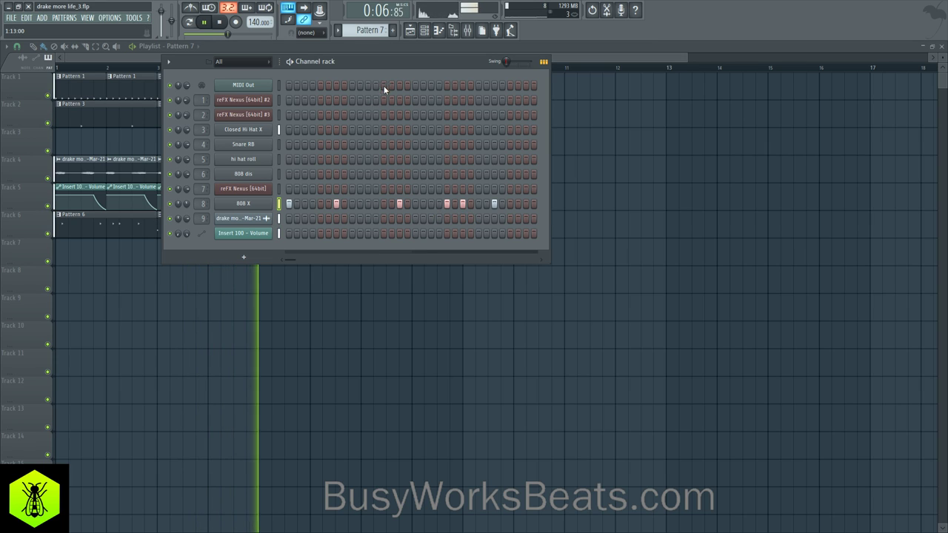
- In Pattern 6, move the 808 X hit from step 19 to step 23
left_click_drag(370, 30, 370, 35)
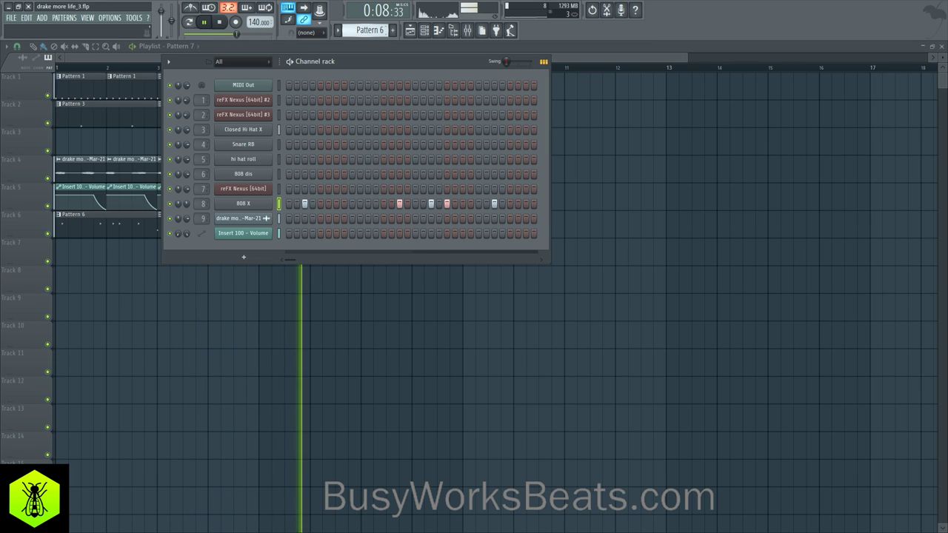
left_click(431, 204)
left_click(461, 203)
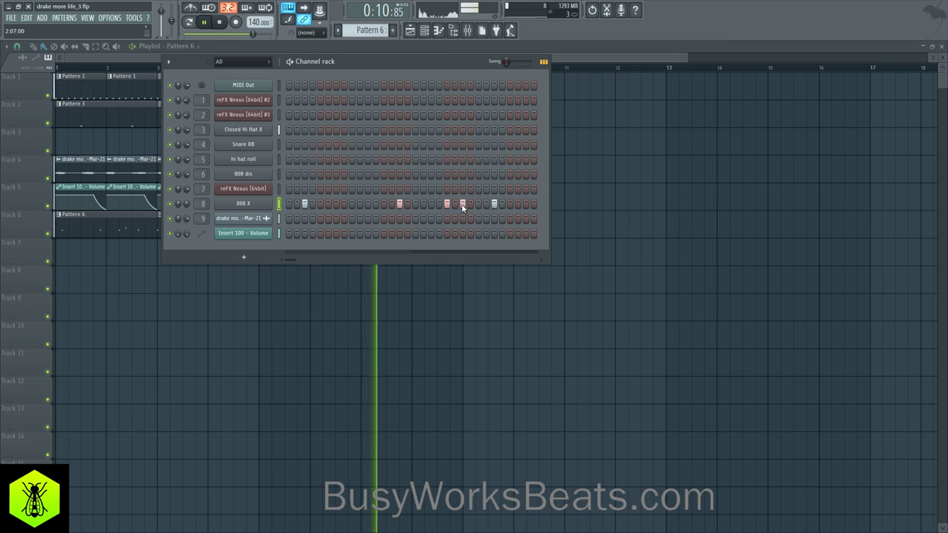
- Lower the 808 X note on step 23 to A4 in both Pattern 6 and Pattern 7
right_click(265, 203)
left_click(294, 204)
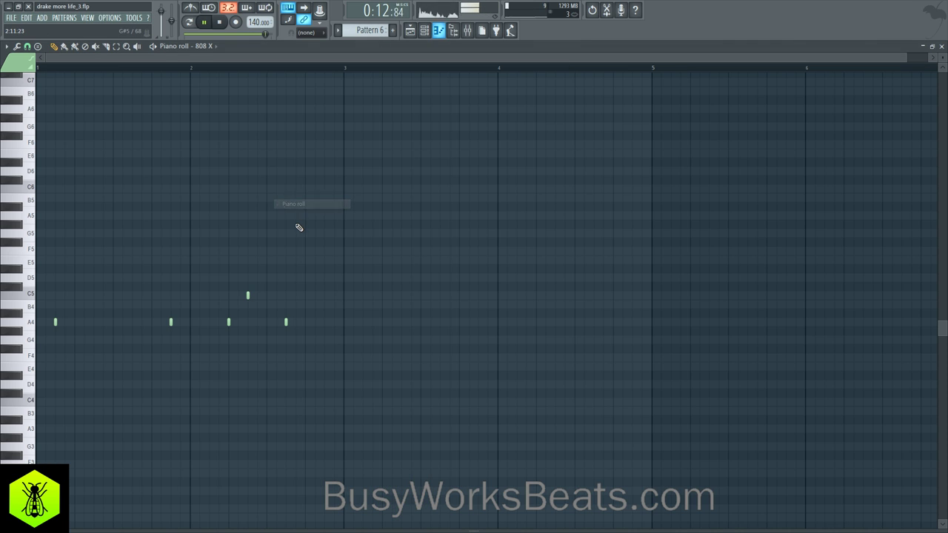
key("shift+Down")
key("shift+Down")
key("shift+Down")
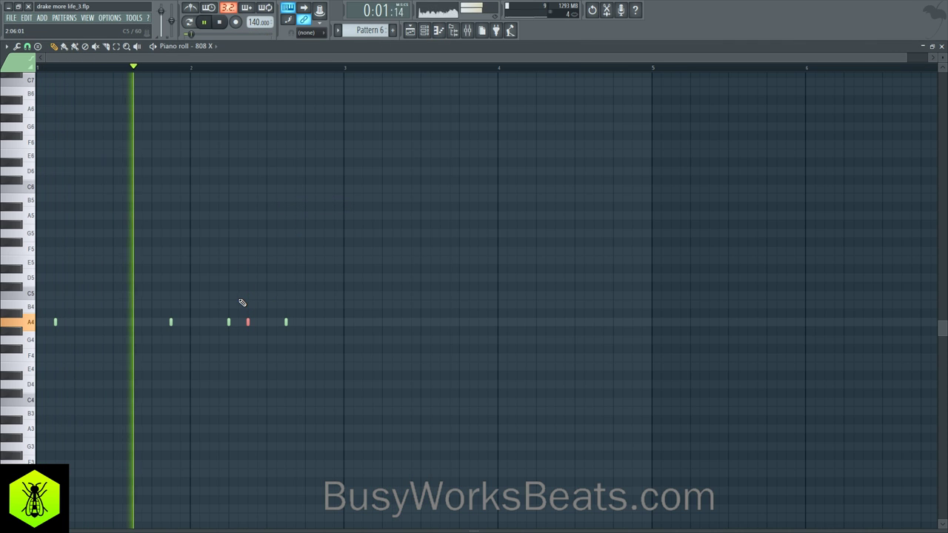
scroll(385, 30, "up", 1)
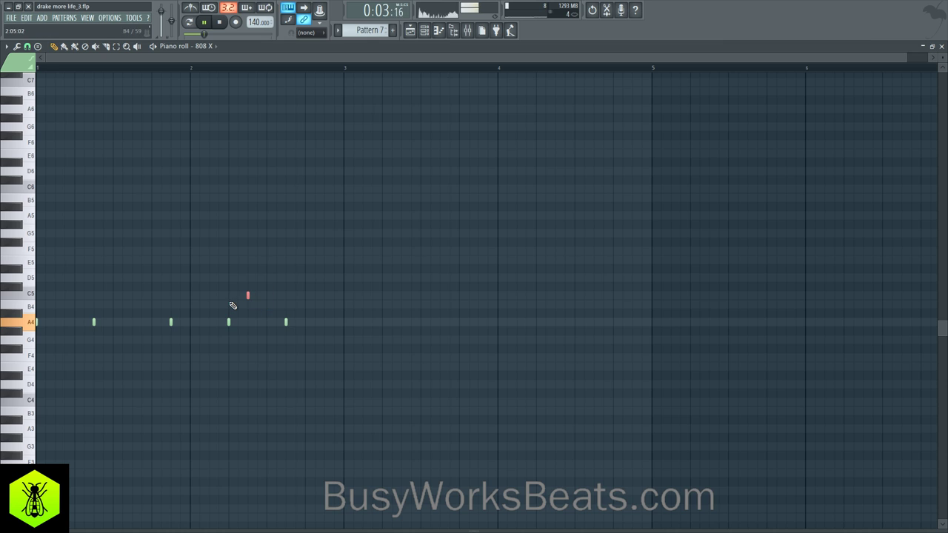
left_click(941, 45)
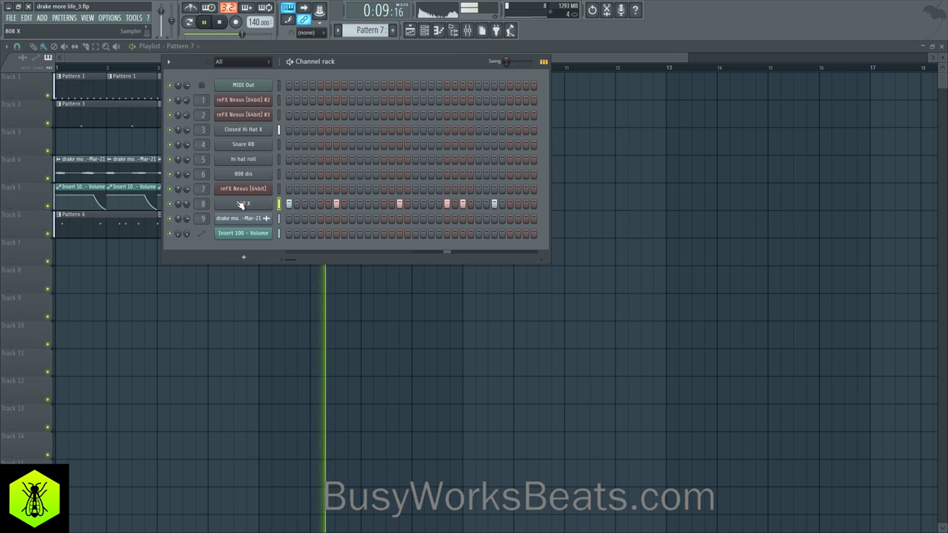
- Stop playback, duplicate the eight-bar arrangement to bars 9–16, and clear the 808 clips from bars 1–8 of Track 6
key("F6")
key("space")
left_click_drag(555, 255, 563, 200)
left_click_drag(491, 212, 58, 73)
key("ctrl+b")
left_click(431, 143)
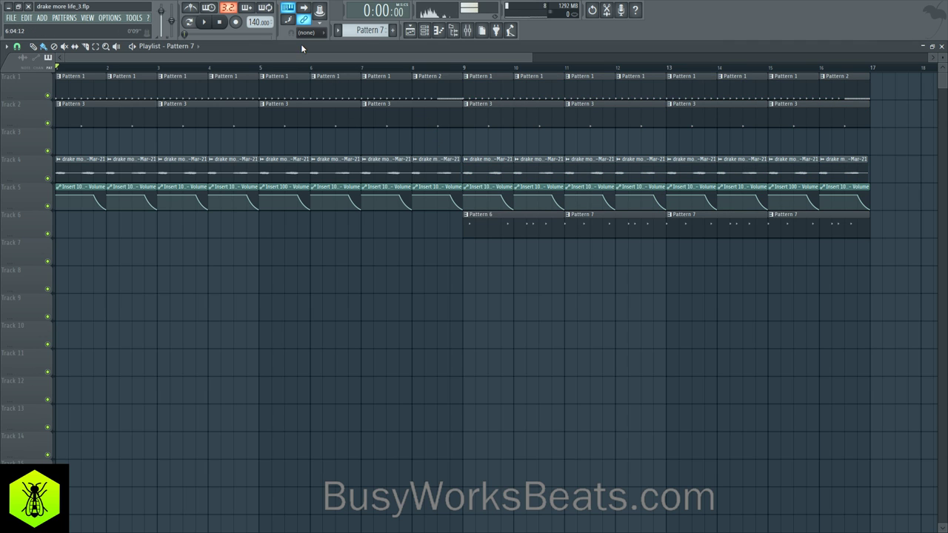
- Play back the 16-bar arrangement from the start and review its tracks
scroll(297, 74, "down", 5)
scroll(227, 145, "down", 4)
scroll(226, 145, "up", 4)
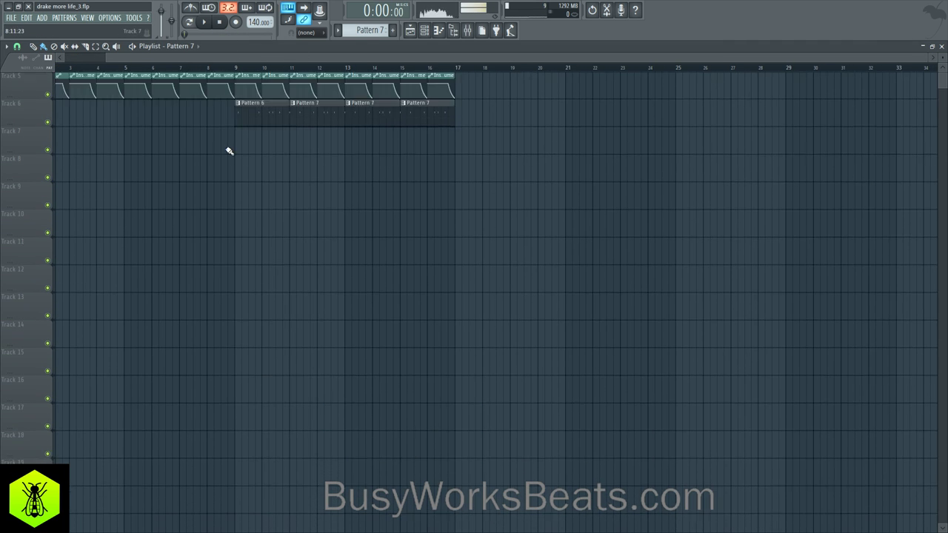
key("space")
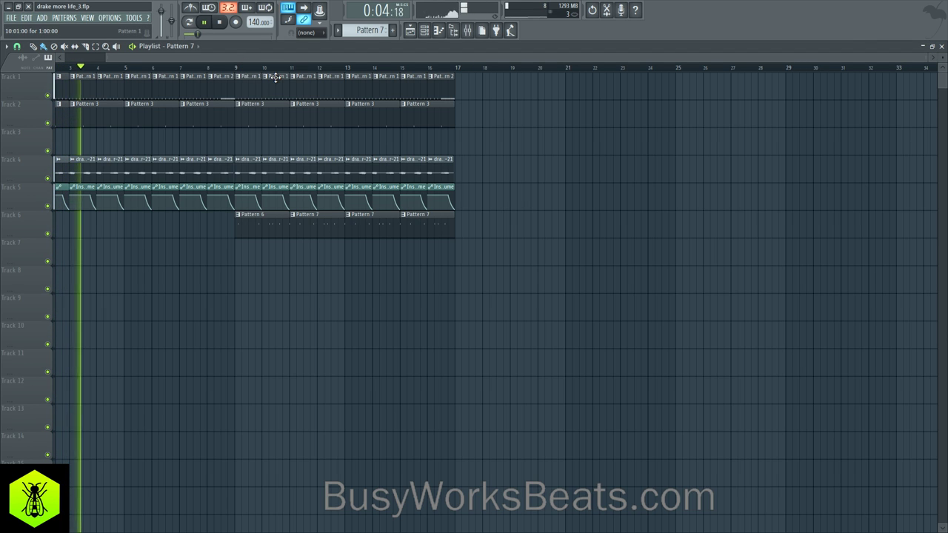
scroll(288, 70, "left", 2)
left_click(483, 35)
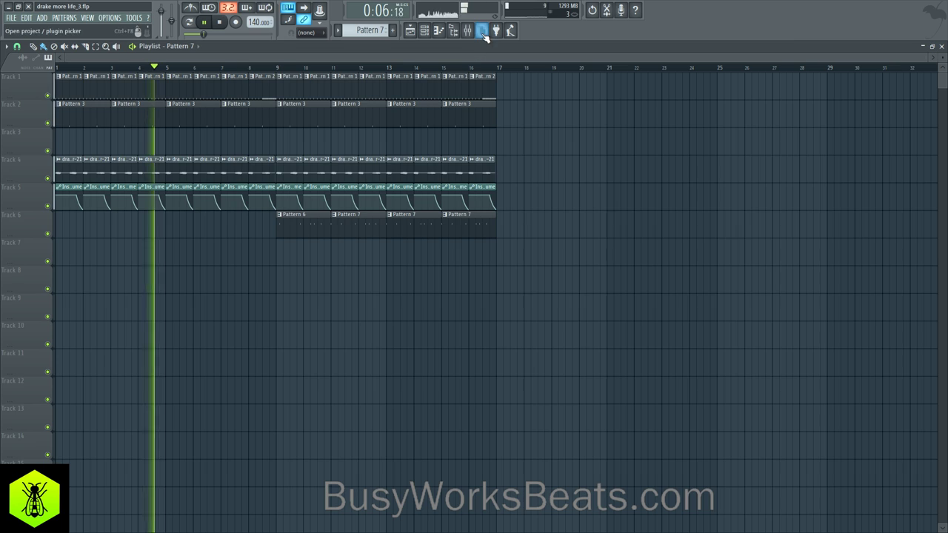
- Copy the Pattern 4 chord notes to refX Nexus #3 in Pattern 8 and place that pattern at bar 1 of Track 7
left_click(471, 31)
left_click(425, 31)
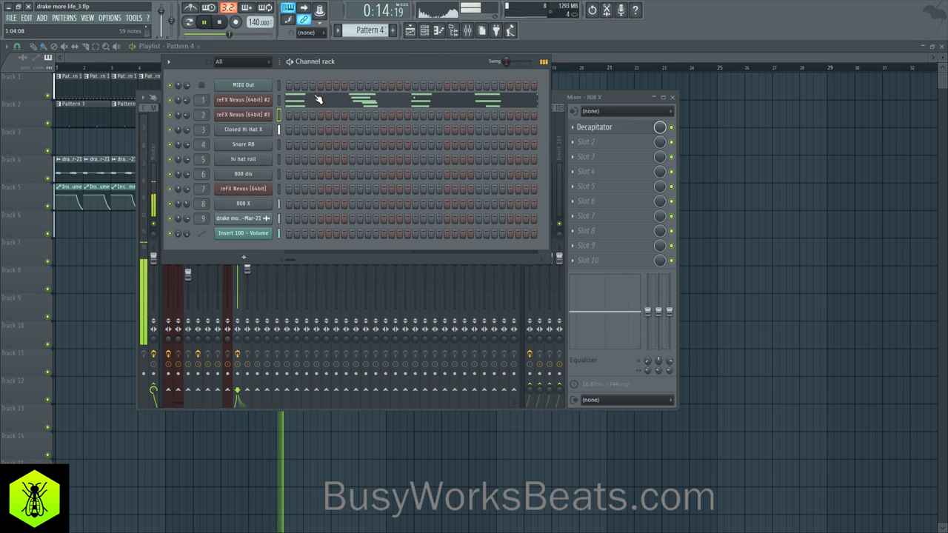
scroll(379, 37, "down", 2)
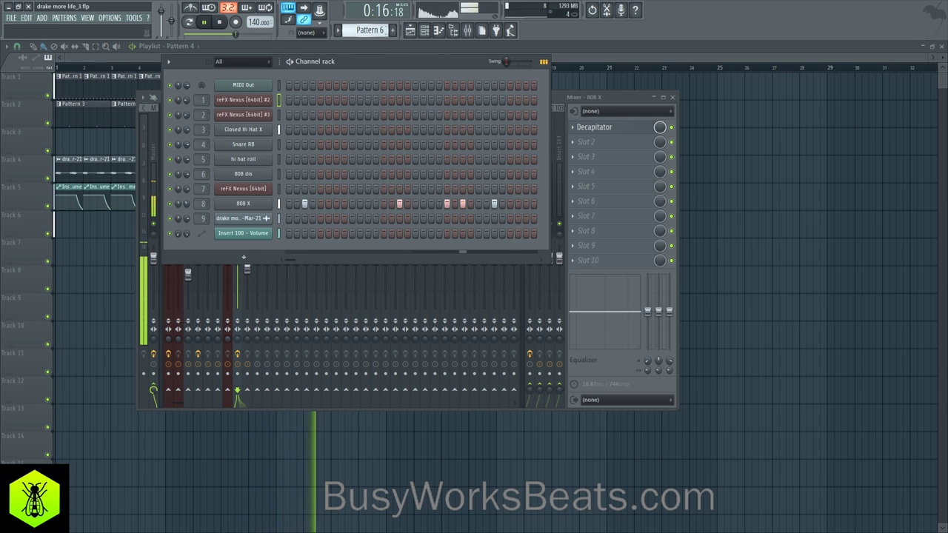
scroll(370, 30, "down", 1)
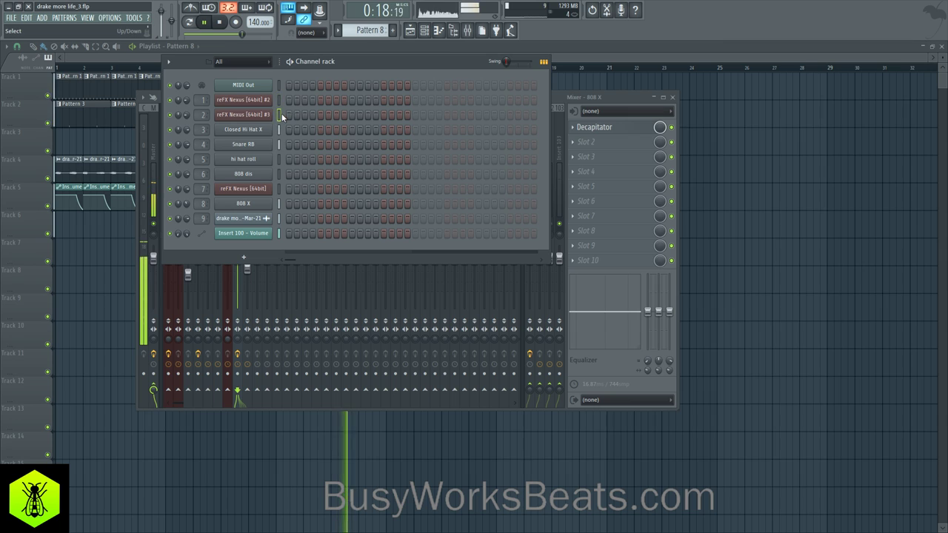
key("F12")
key("space")
left_click(74, 258)
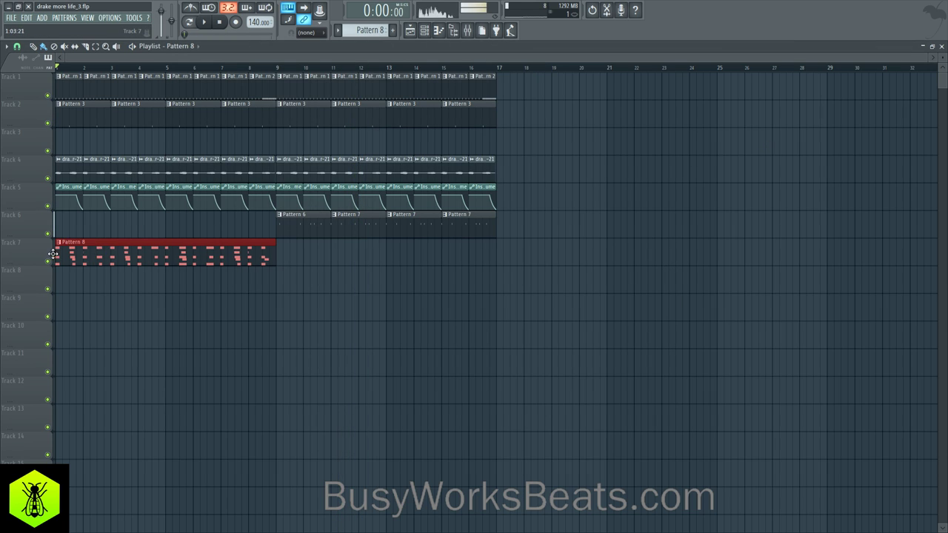
- Load the Single Layer Pads preset PD Bellpad 1 in refX Nexus #3 for the Pattern 8 chords
left_click(427, 31)
key("space")
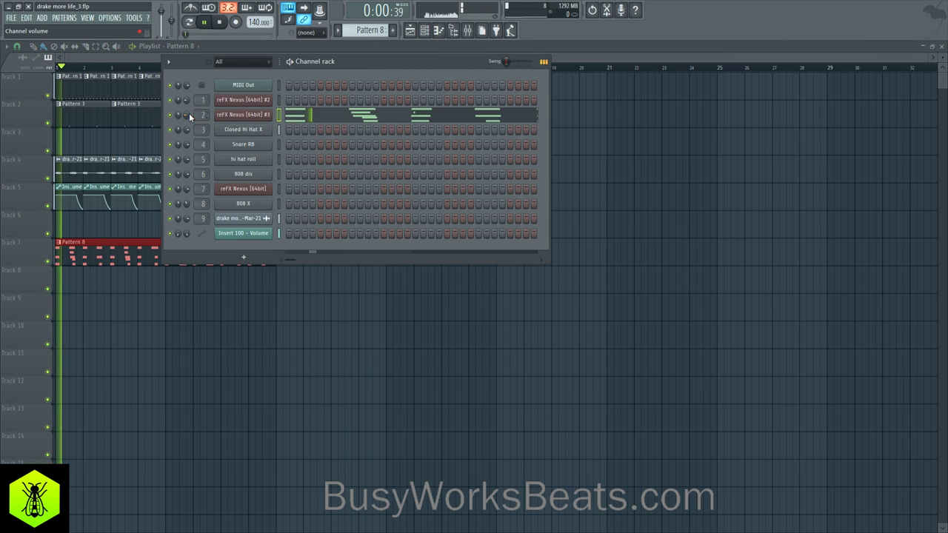
left_click(232, 116)
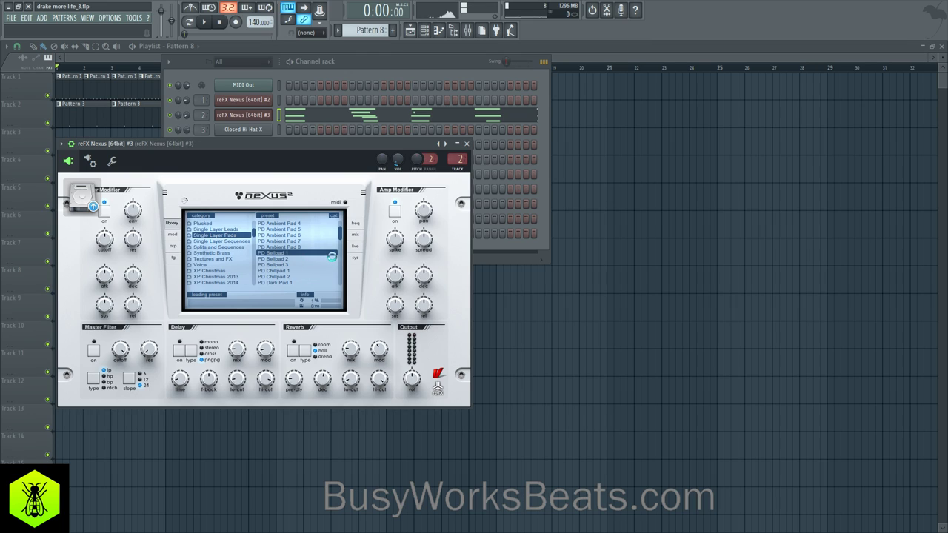
left_click(467, 146)
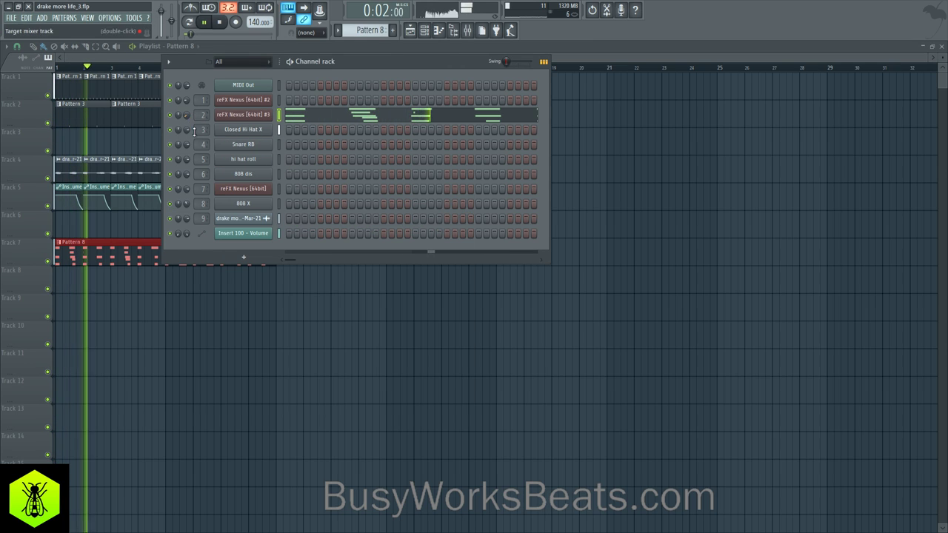
- Trim the Pattern 8 clip on Track 7 to one bar and repeat it through bar 8
key("F6")
key("space")
left_click(17, 47)
left_click(25, 197)
mouse_move(93, 256)
left_mouse_down()
mouse_move(96, 267)
mouse_move(139, 265)
left_mouse_up()
key("space")
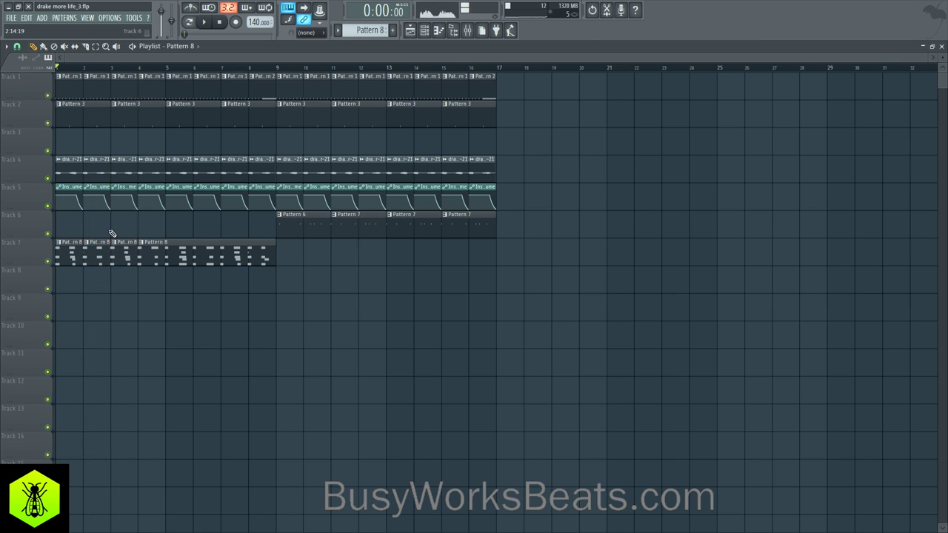
left_click_drag(151, 252, 176, 255)
left_click(289, 264, "ctrl")
left_click(92, 256, "ctrl")
left_click_drag(290, 264, 271, 254)
left_click_drag(285, 254, 270, 253)
left_click(6, 45)
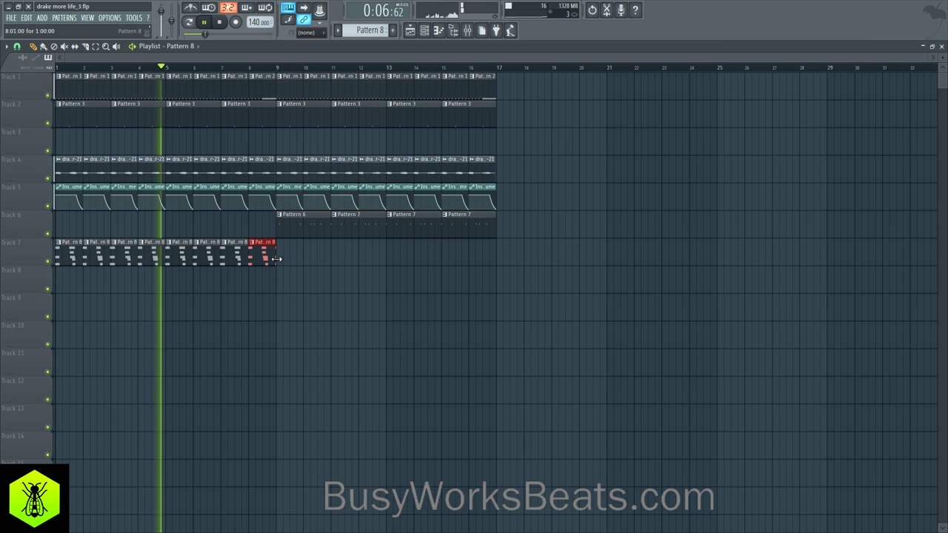
- Shorten the bar 8 clip on Track 7 slightly and duplicate the eight Pattern 8 clips to bars 9–16
left_click_drag(294, 259, 46, 265)
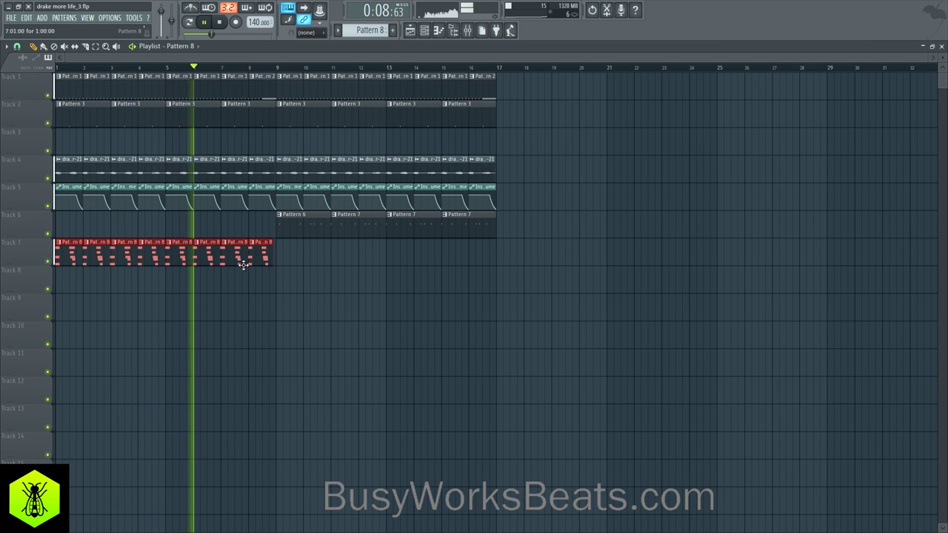
left_click_drag(272, 260, 304, 255)
left_click(248, 227, "ctrl")
left_click(17, 46)
left_click(29, 187)
left_click(318, 307, "ctrl")
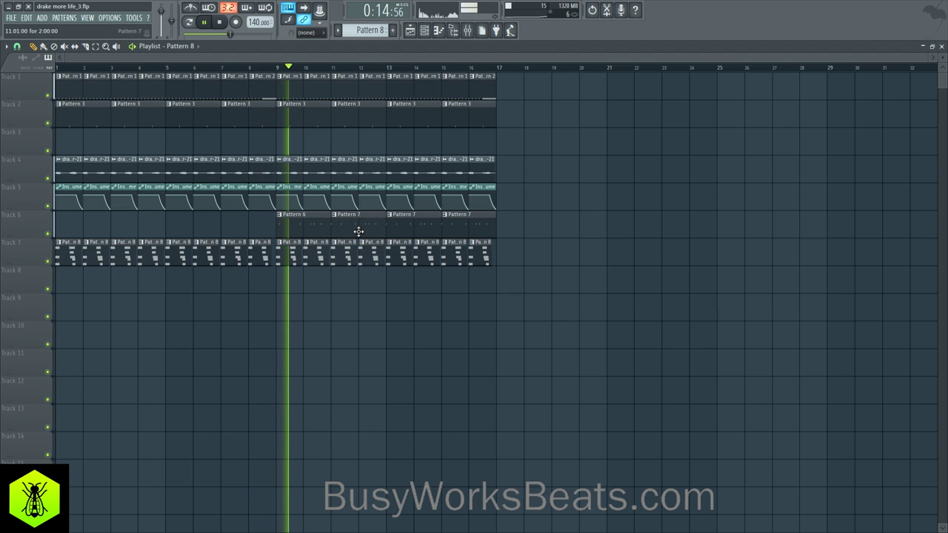
- Raise the 808 X mixer volume slightly and lower the Insert 9 volume
key("F9")
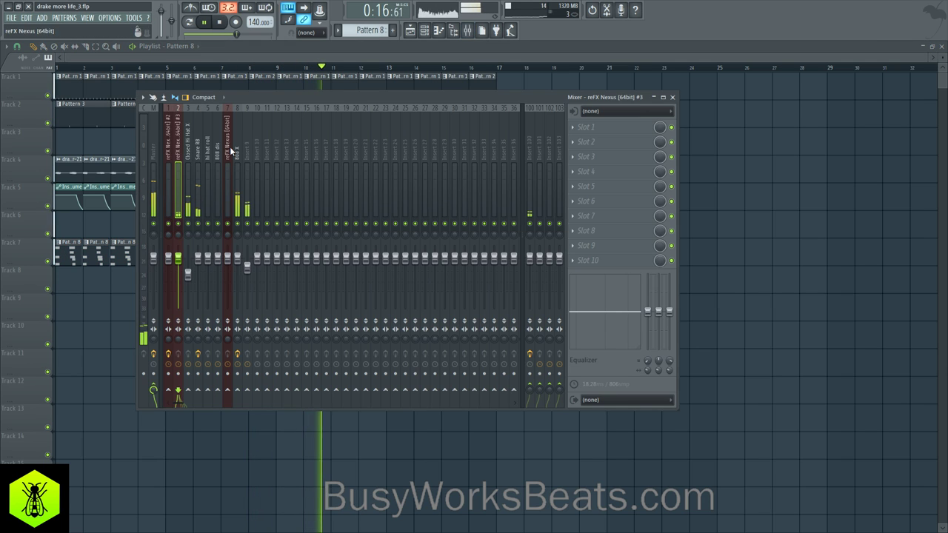
left_click(235, 193)
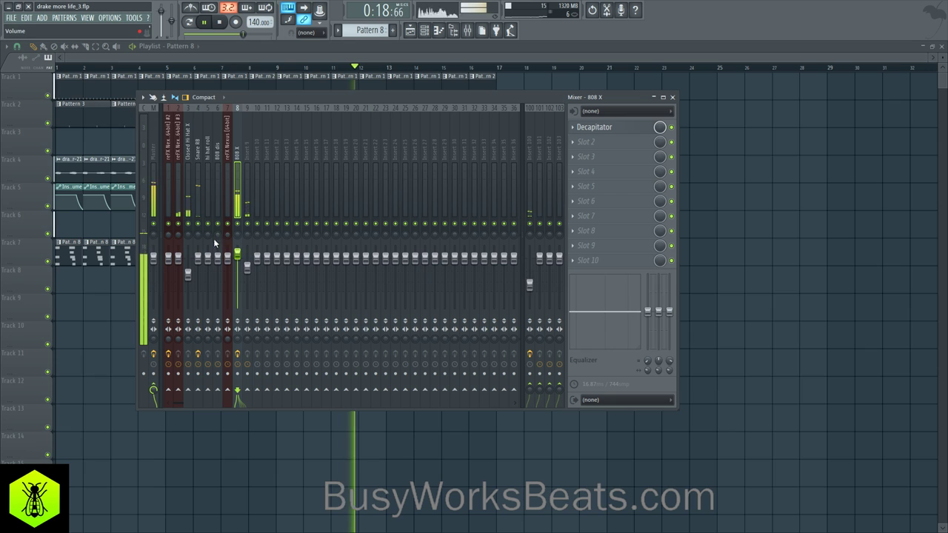
left_click_drag(251, 269, 248, 282)
left_click(236, 253)
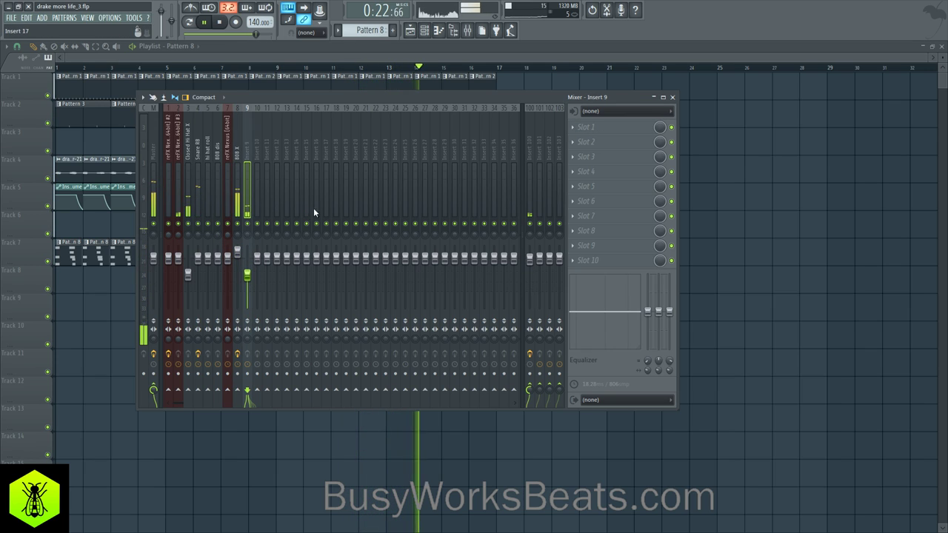
left_click(238, 169)
left_click(602, 146)
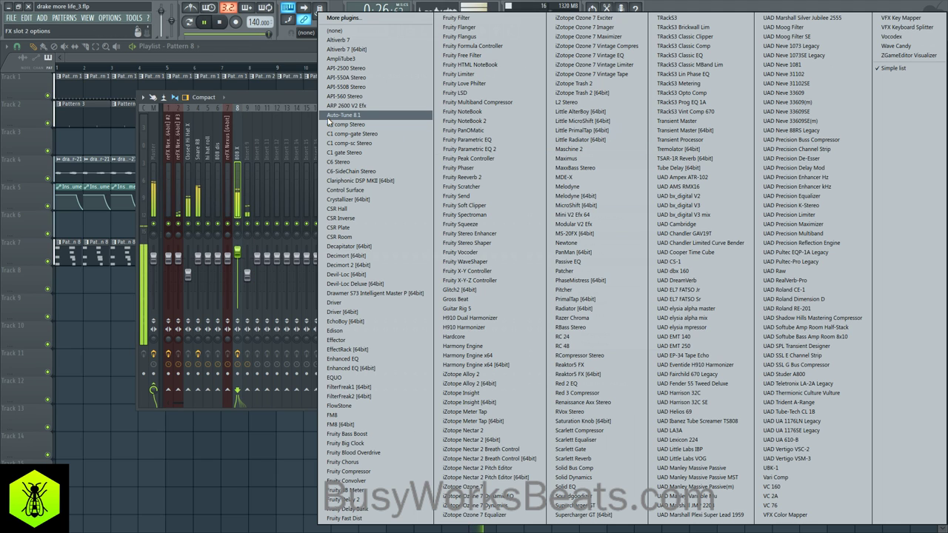
left_click(280, 103)
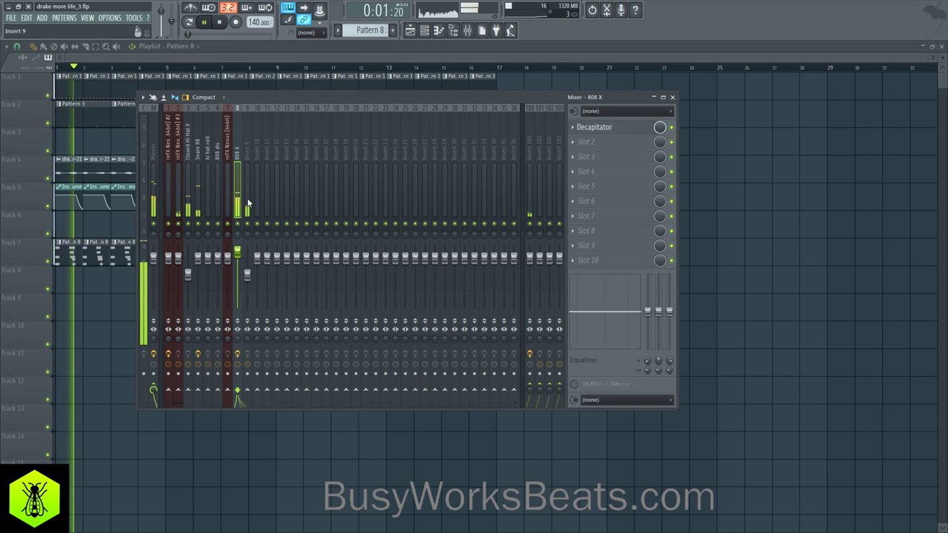
key("F9")
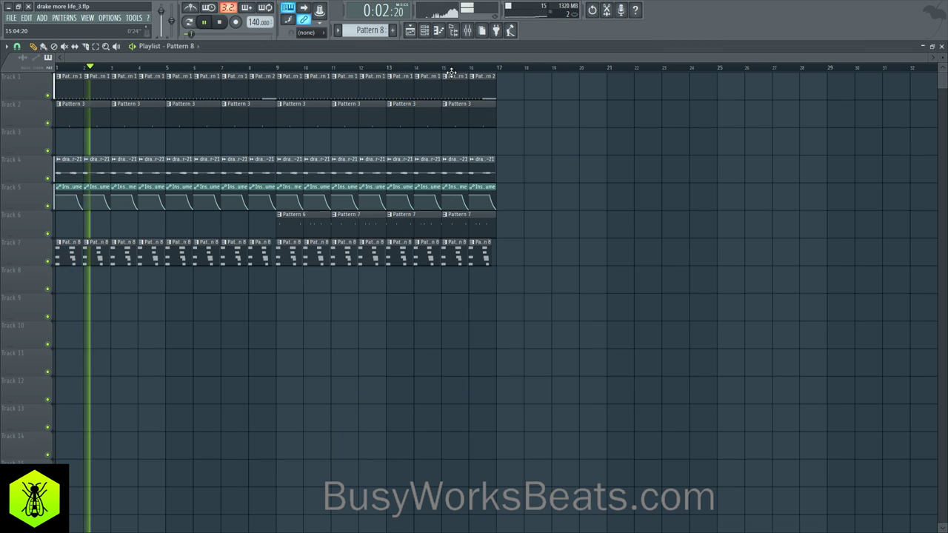
left_click(424, 30)
scroll(386, 30, "down", 1)
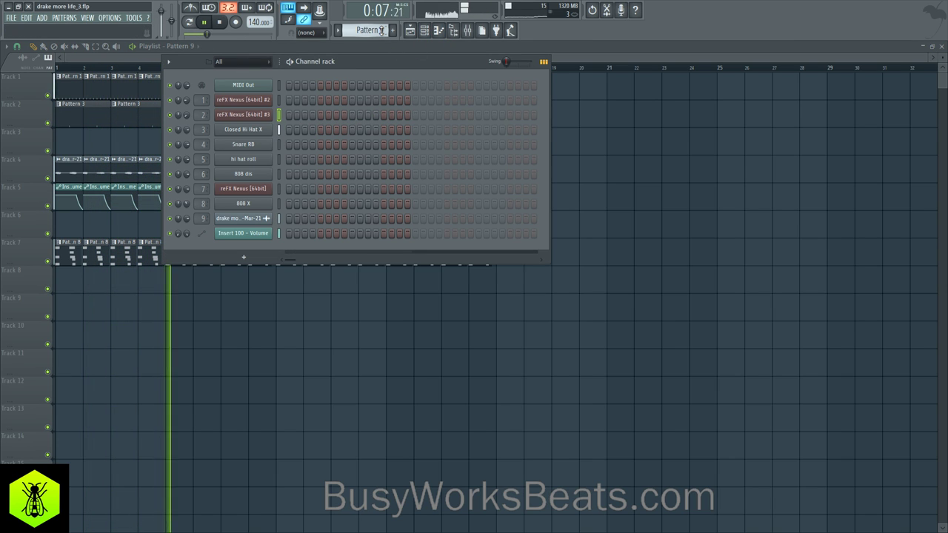
right_click(647, 239)
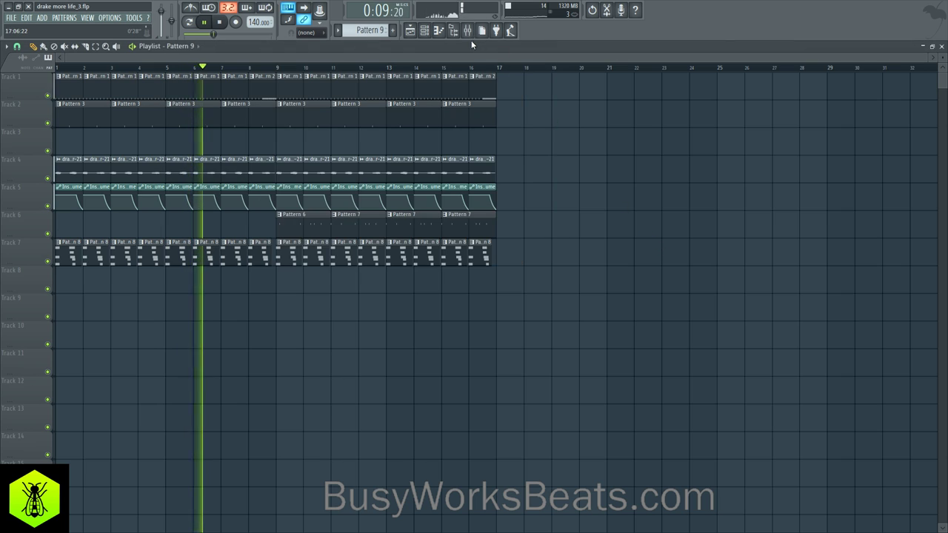
- Duplicate the entire 16-bar arrangement on all tracks to bars 17–32
left_click_drag(646, 347, 515, 76)
left_click(490, 143, "ctrl")
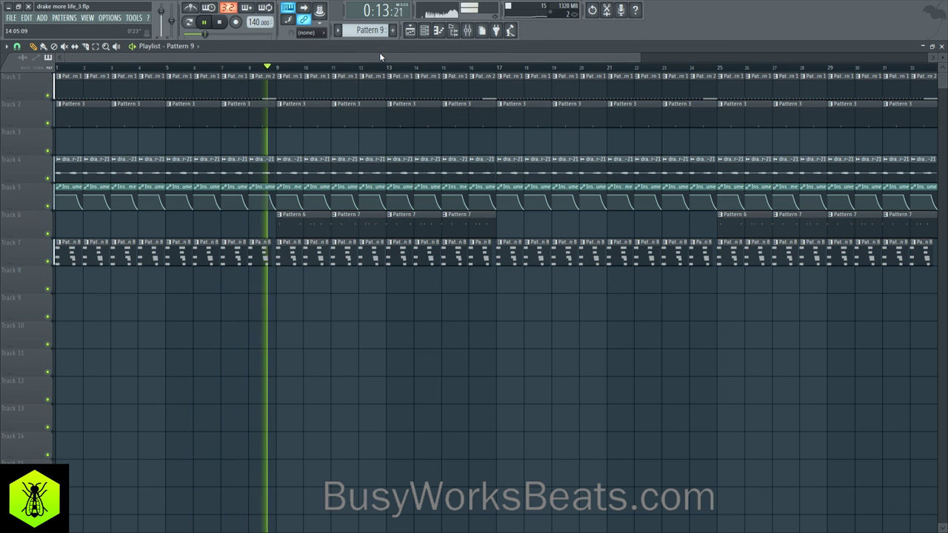
scroll(382, 59, "down", 2)
scroll(385, 72, "down", 1)
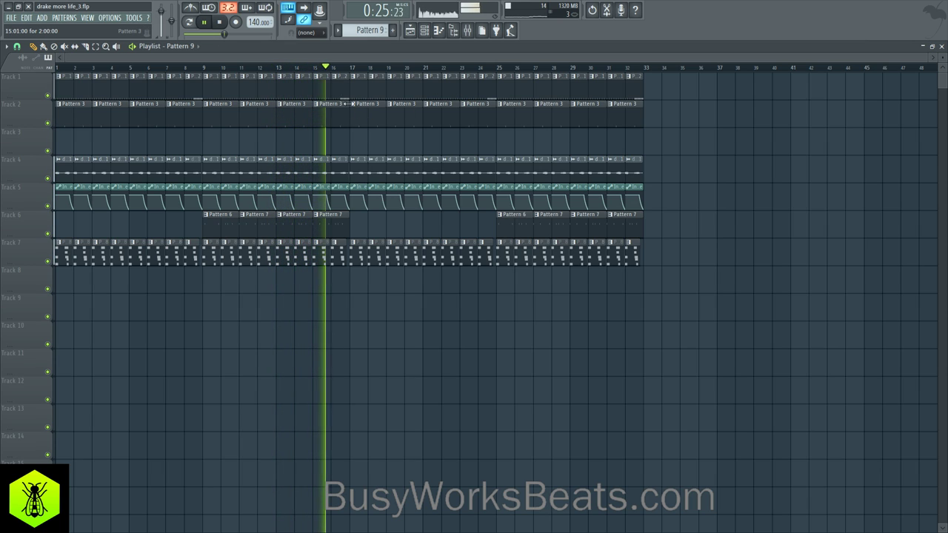
- Replace Edison in the first effect slot of the Master track with iZotope Ozone 7 Imager
left_click(468, 31)
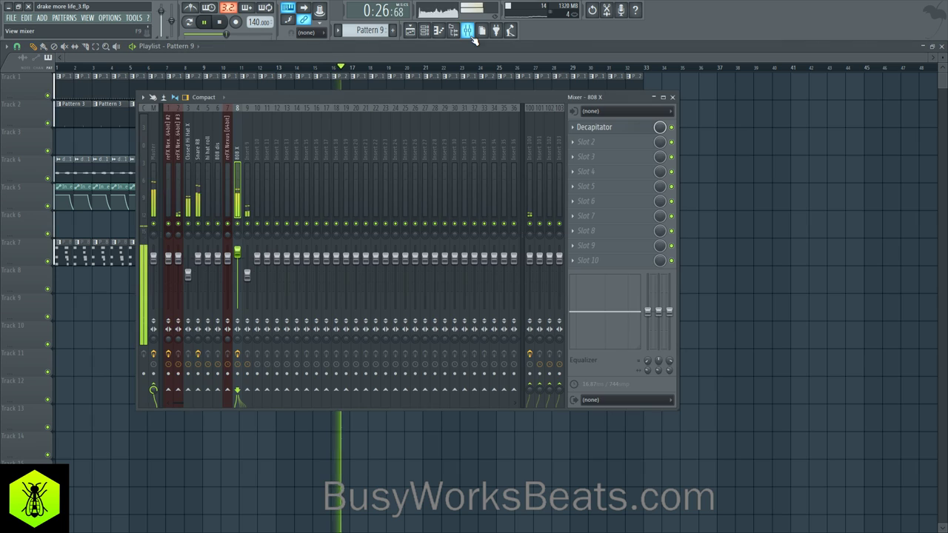
left_click(154, 150)
left_click(570, 128)
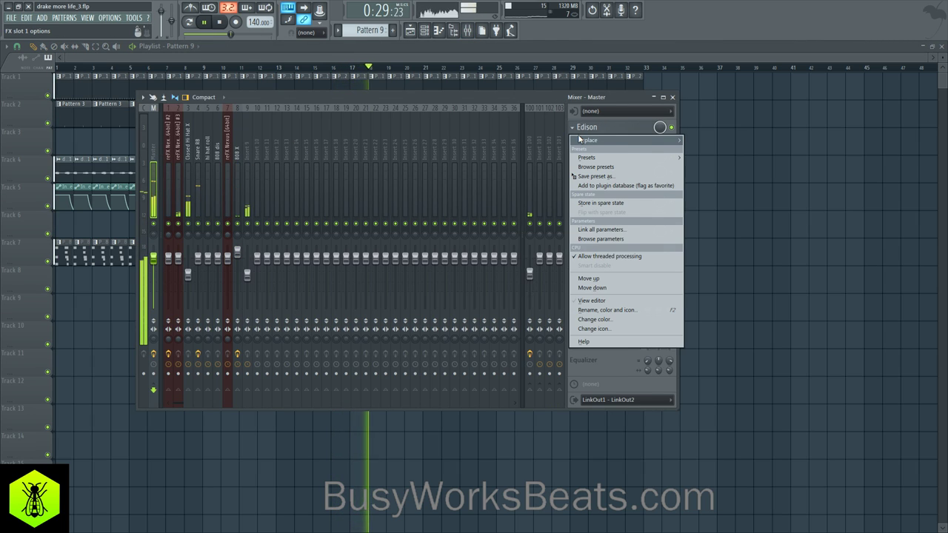
mouse_move(580, 140)
left_click(584, 27)
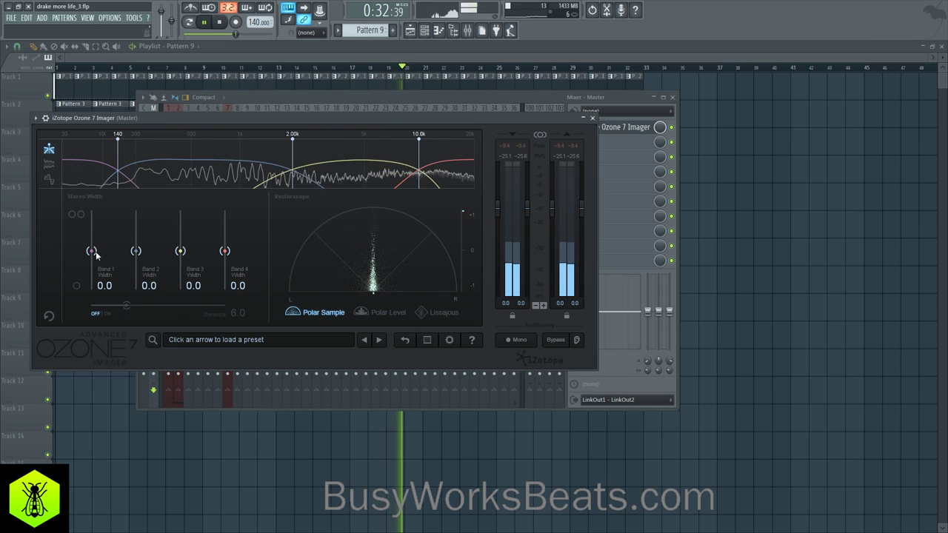
- Narrow the stereo width of Band 1 and widen Bands 2, 3 and 4 in the Master imager
left_click_drag(91, 251, 91, 288)
left_click_drag(136, 250, 135, 230)
left_click_drag(180, 251, 178, 220)
left_click_drag(224, 250, 224, 225)
left_click(593, 118)
- Select the Microphone insert in the mixer and return to the playlist
scroll(438, 148, "down", 15)
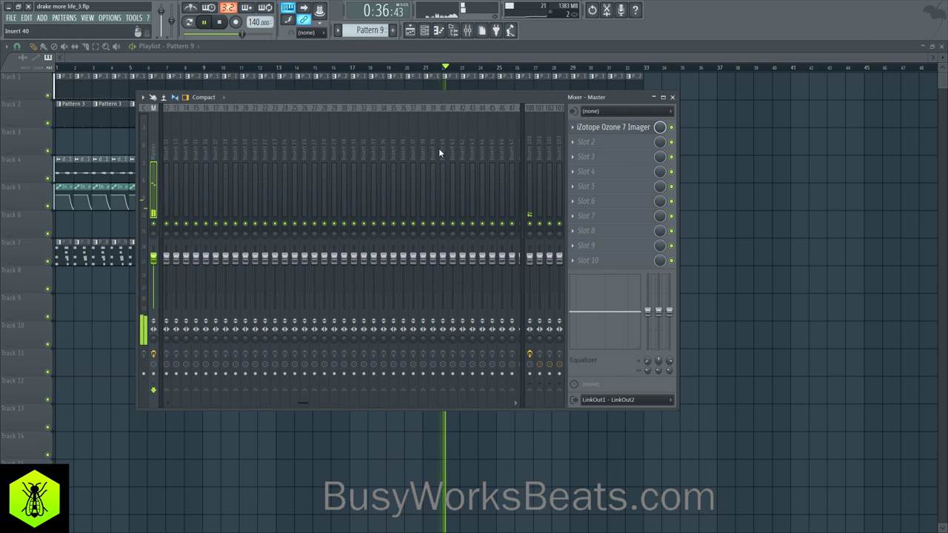
left_click(426, 154)
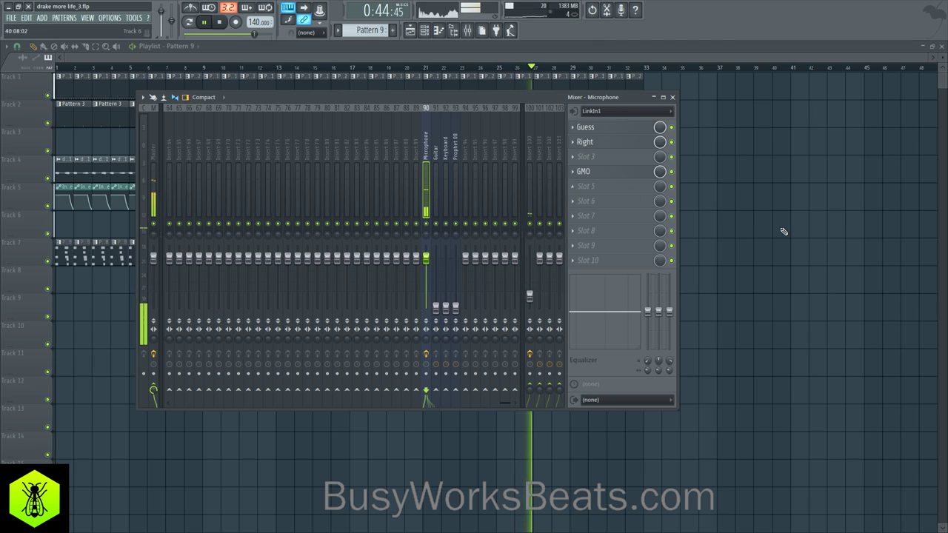
key("F9")
- Raise the 808 X mixer volume to 3.6 dB and check the Snare RB and Closed Hi Hat X inserts
key("F9")
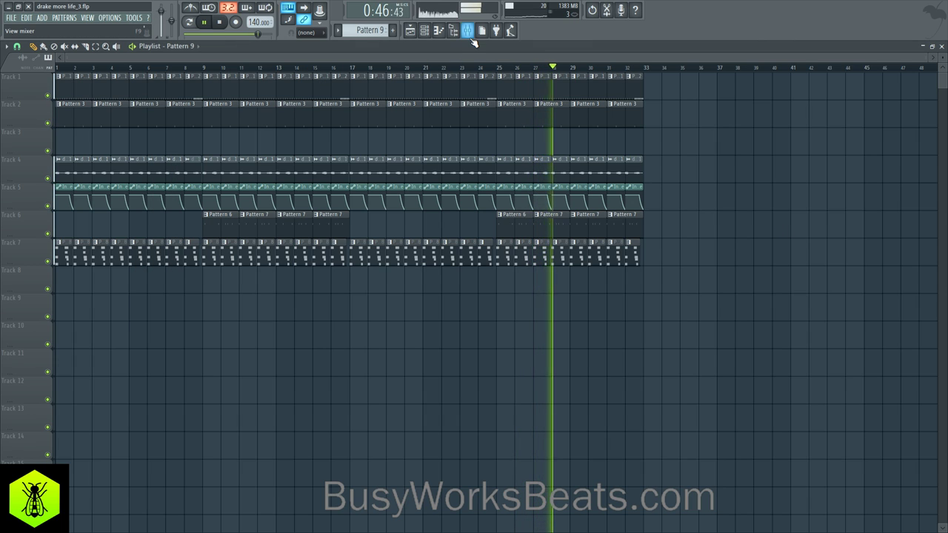
scroll(254, 143, "left", 7)
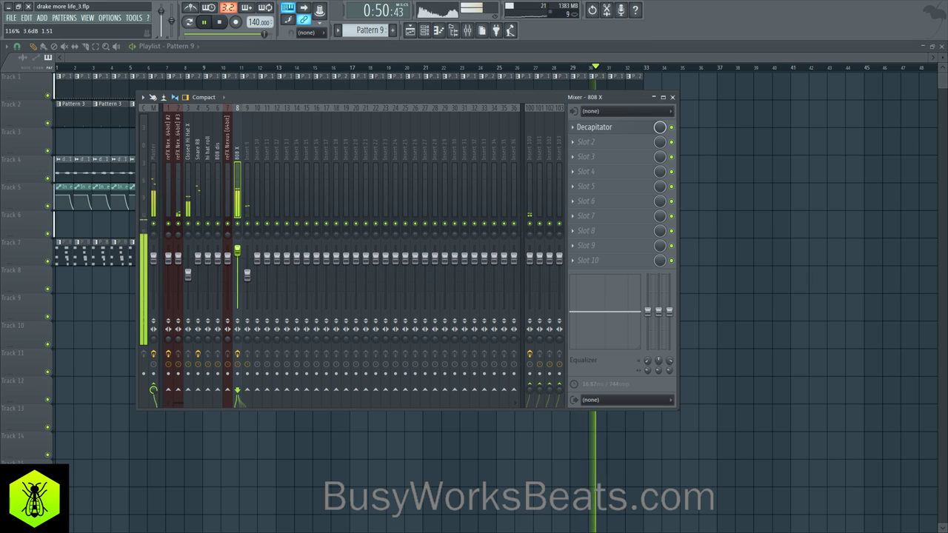
left_click(198, 156)
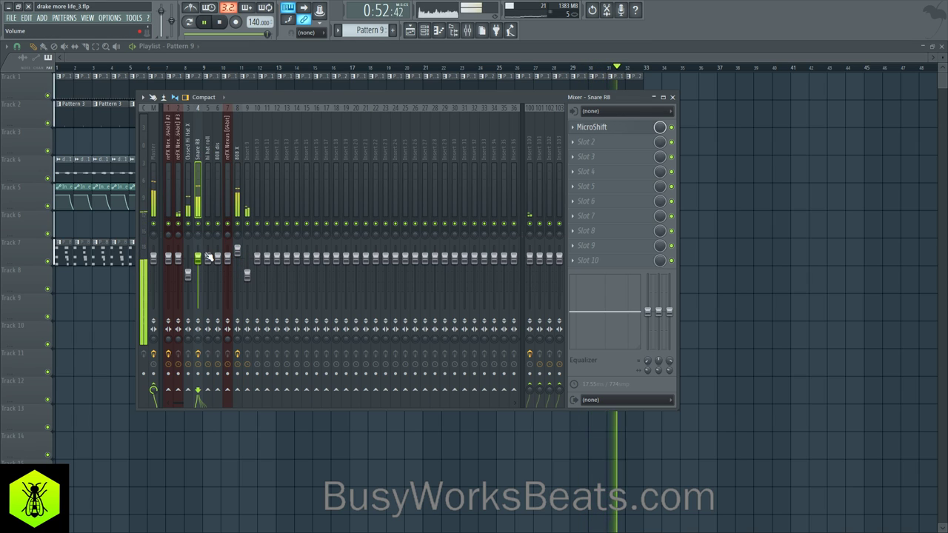
left_click(188, 274)
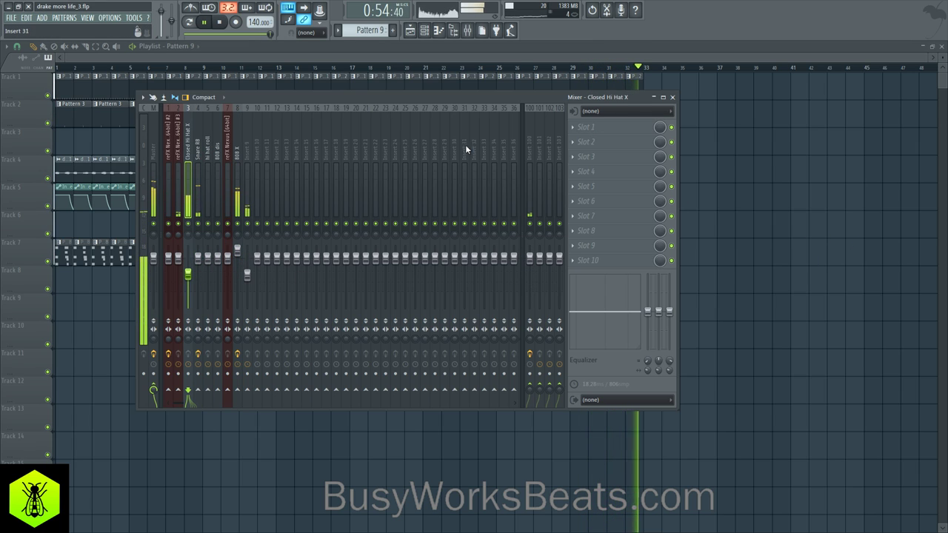
- Make the Microphone insert the active mixer track again and close the mixer
scroll(451, 134, "right", 20)
left_click(427, 138)
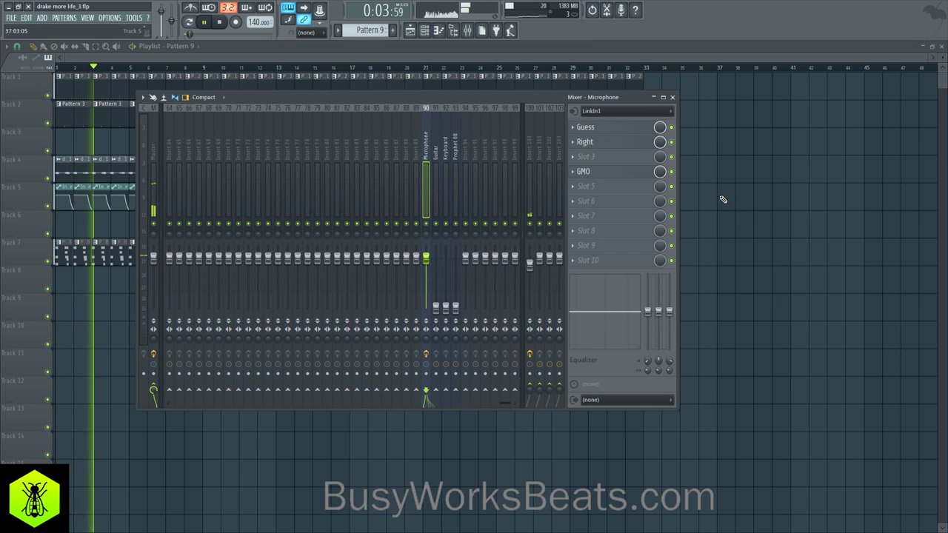
key("F9")
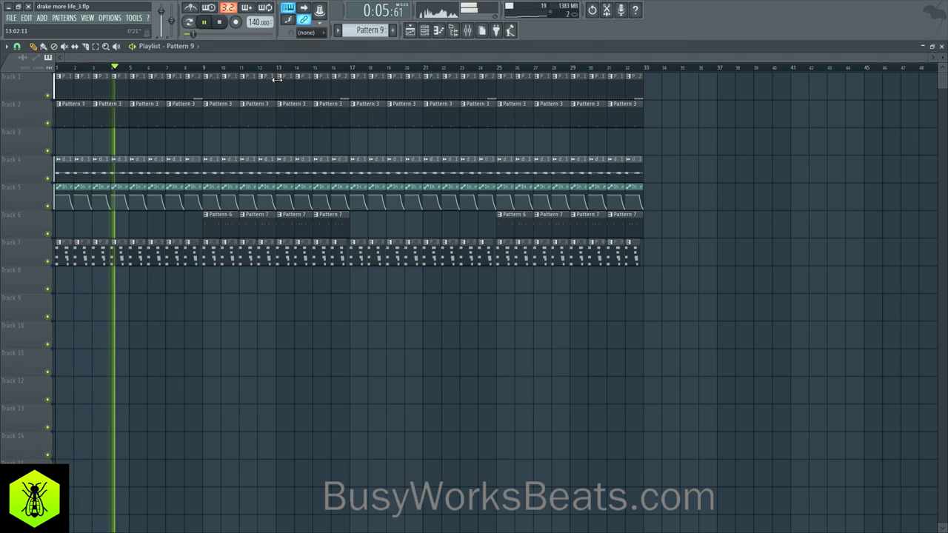
- Record the Microphone input from the song start into the playlist as an audio clip, stopping recording just past bar 17
left_click(219, 21)
left_click(453, 29)
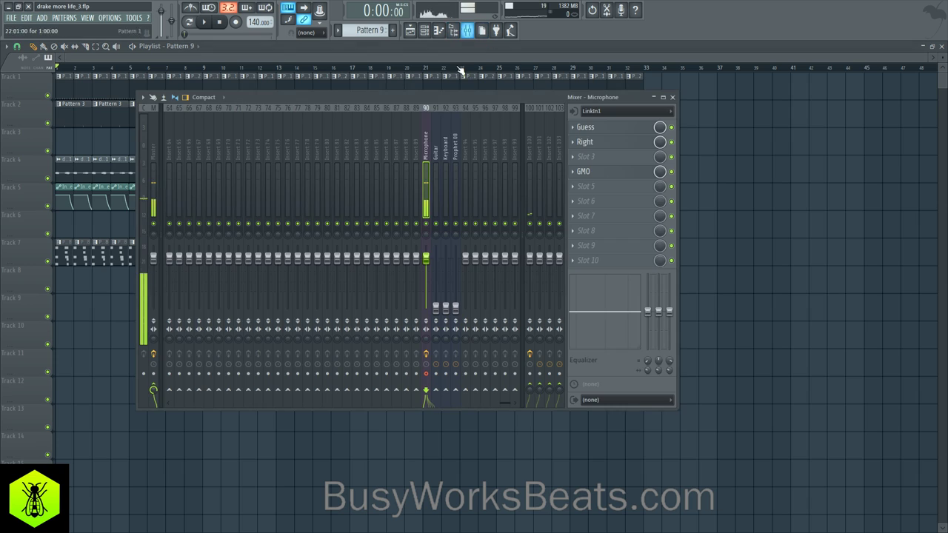
left_click(235, 22)
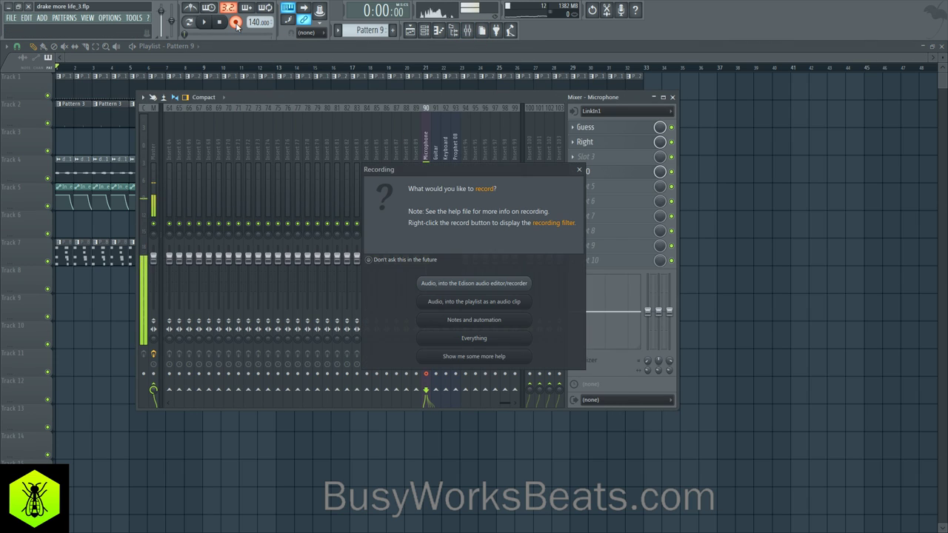
left_click(491, 305)
right_click(700, 286)
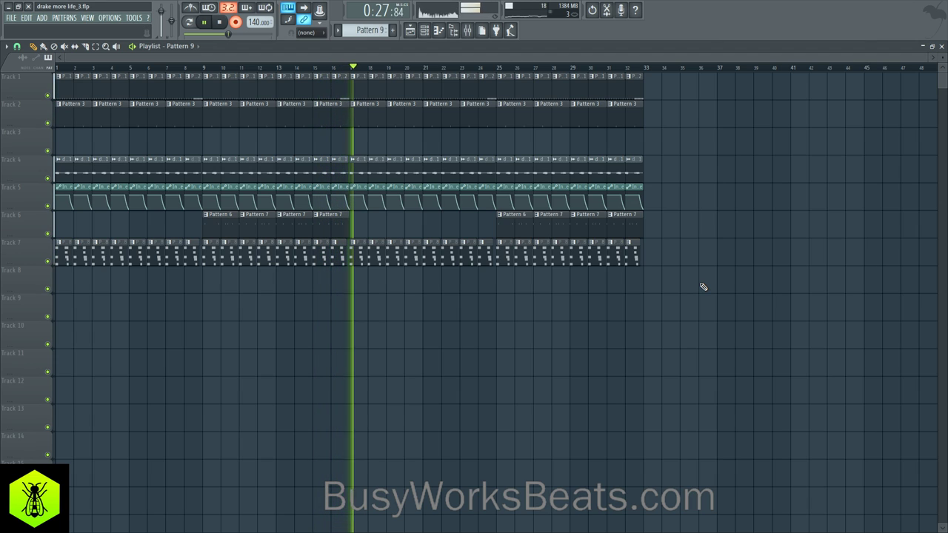
left_click(235, 24)
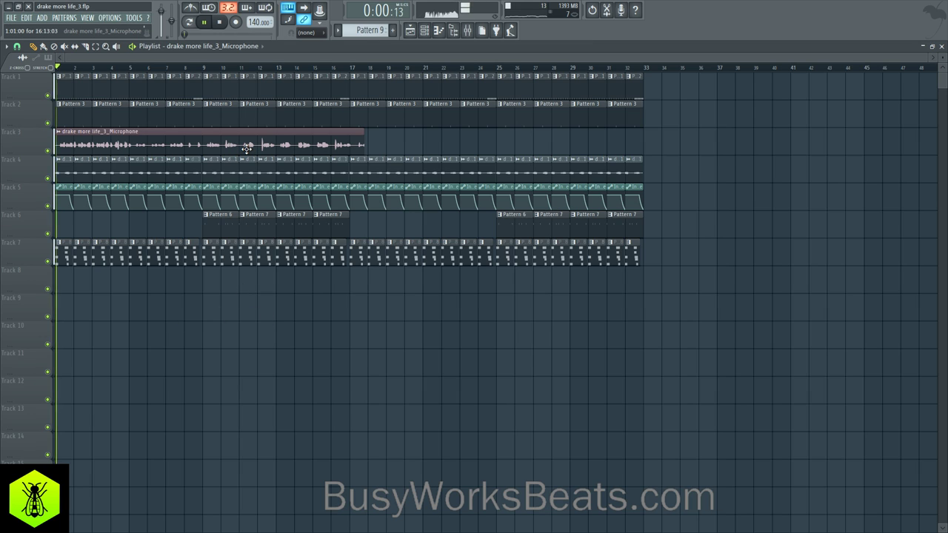
- Route the recorded microphone channel to mixer insert 10 and lower that insert's volume against the beat
left_click(423, 29)
key("space")
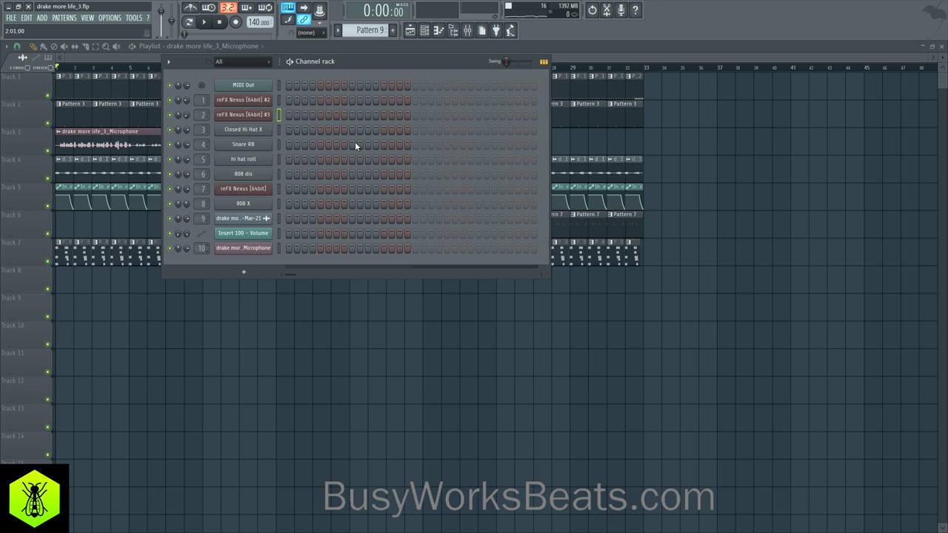
left_click(471, 30)
key("space")
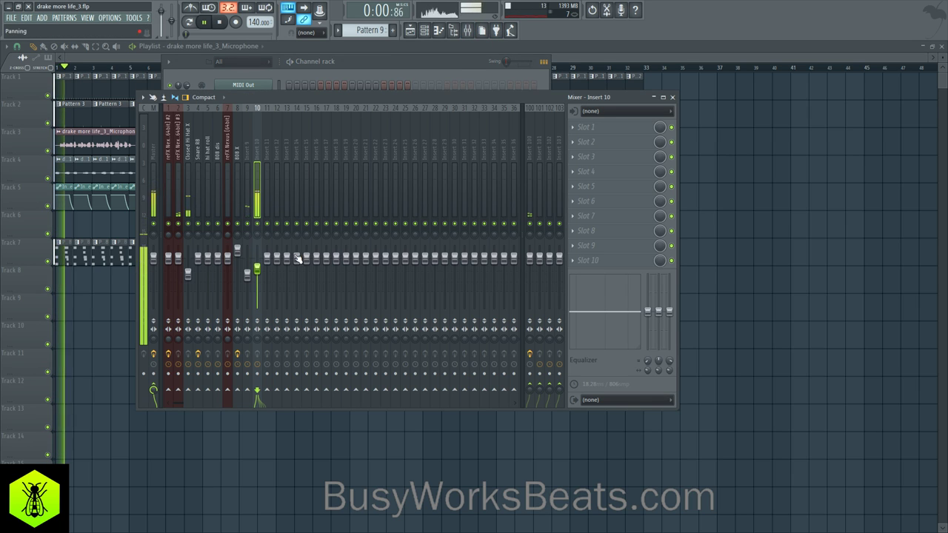
key("space")
- Load RVox Stereo in the first effect slot of insert 10 and set its compression to -9.3 dB
left_click(583, 130)
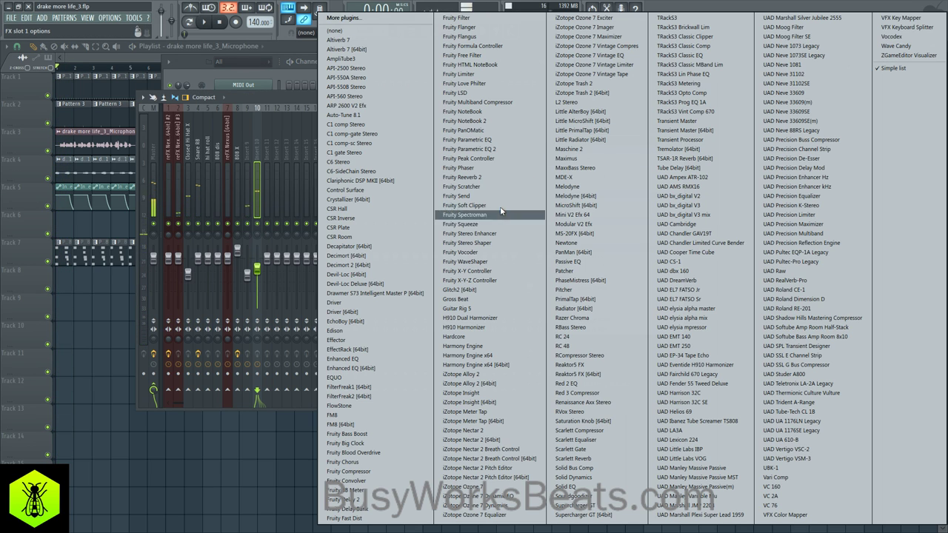
left_click(592, 413)
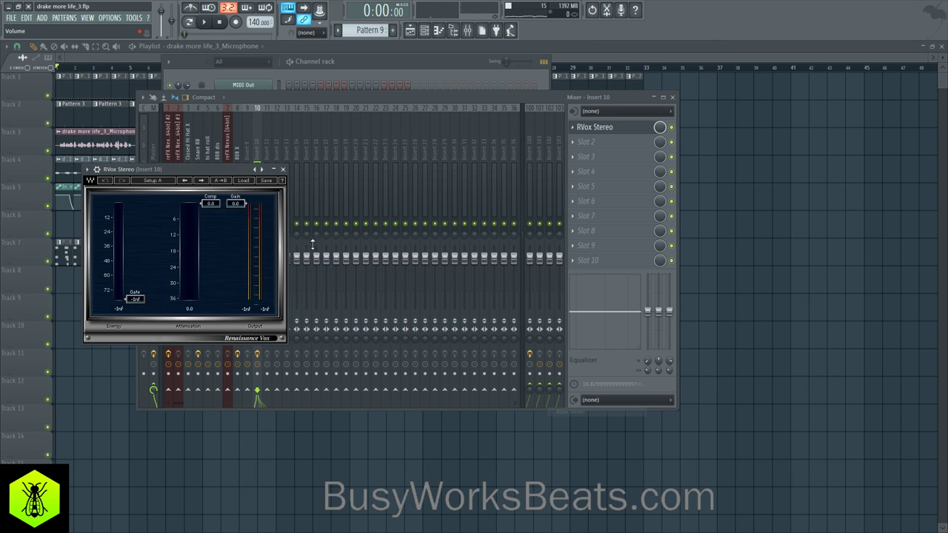
left_click_drag(238, 171, 276, 176)
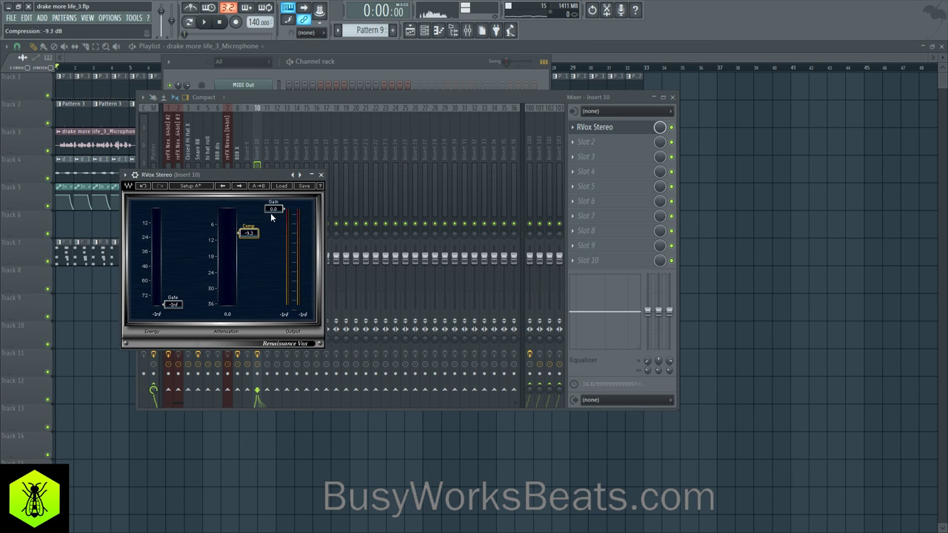
left_click(323, 176)
- Add Fruity Parametric EQ 2 to slot 2 of insert 10 and adjust Band 1's filter type and frequency during playback
key("space")
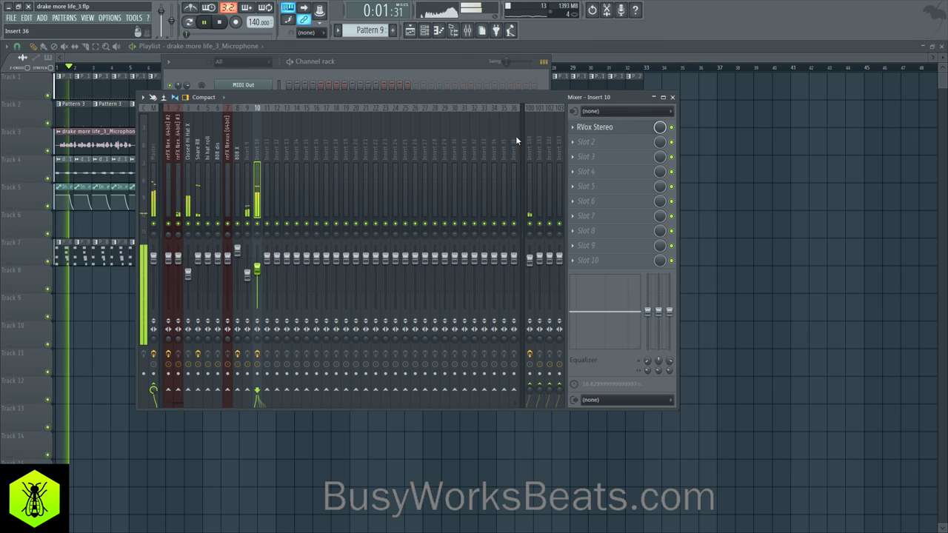
left_click(574, 142)
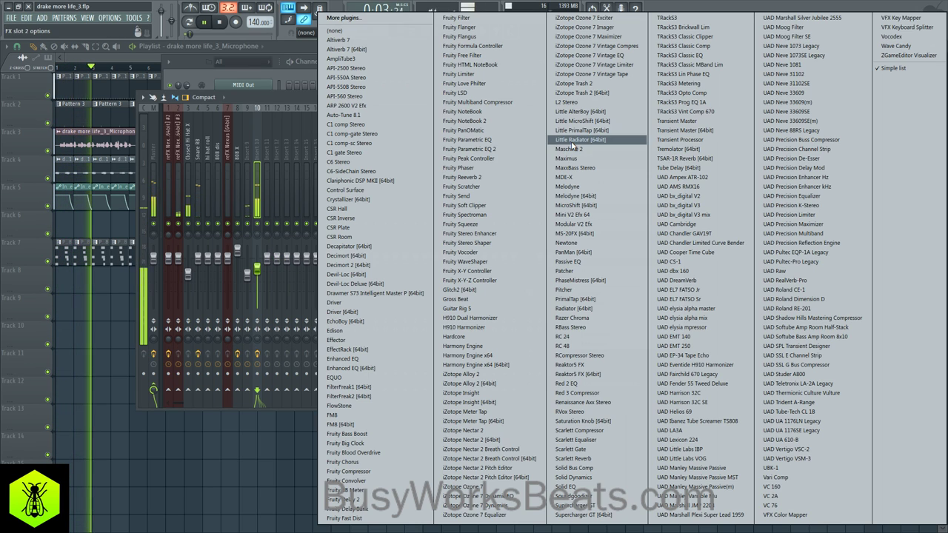
left_click(469, 149)
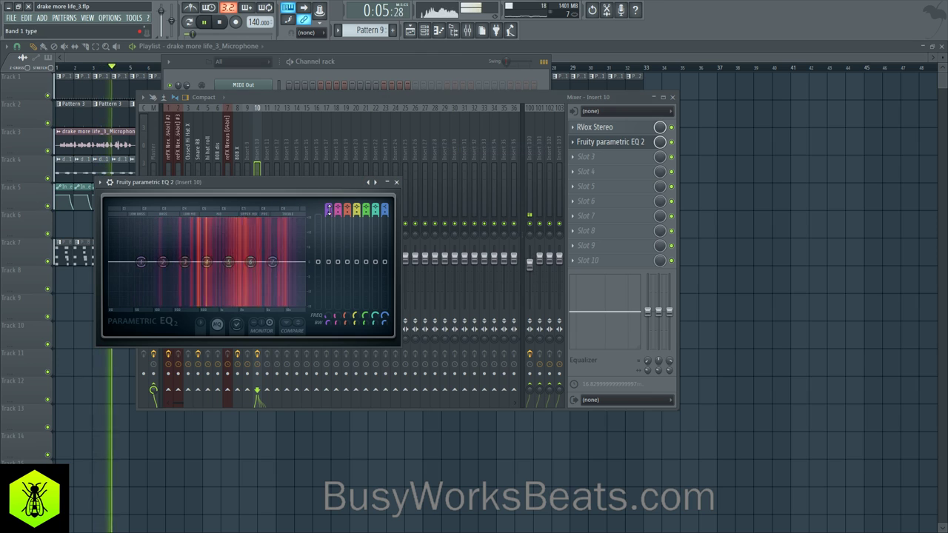
left_click_drag(329, 212, 328, 209)
key("space")
left_click_drag(328, 317, 328, 308)
left_click(396, 182)
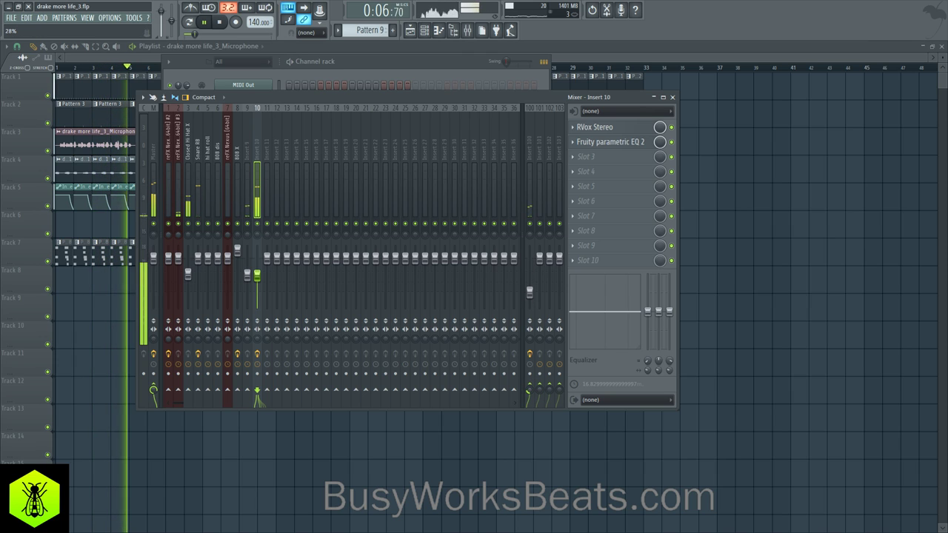
- Save the project as a new version named drake more life_4 and check the insert 10 mix during playback
key("F9")
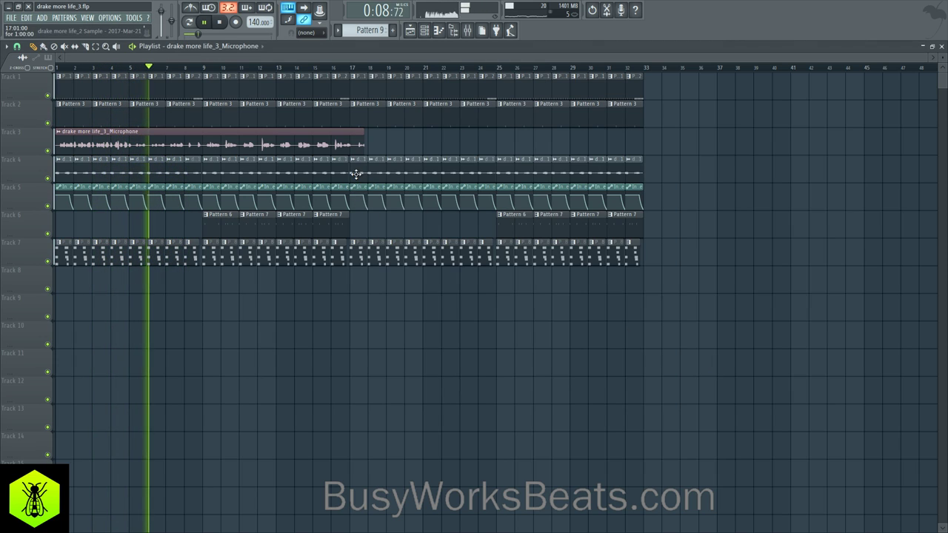
left_click(11, 17)
left_click(29, 79)
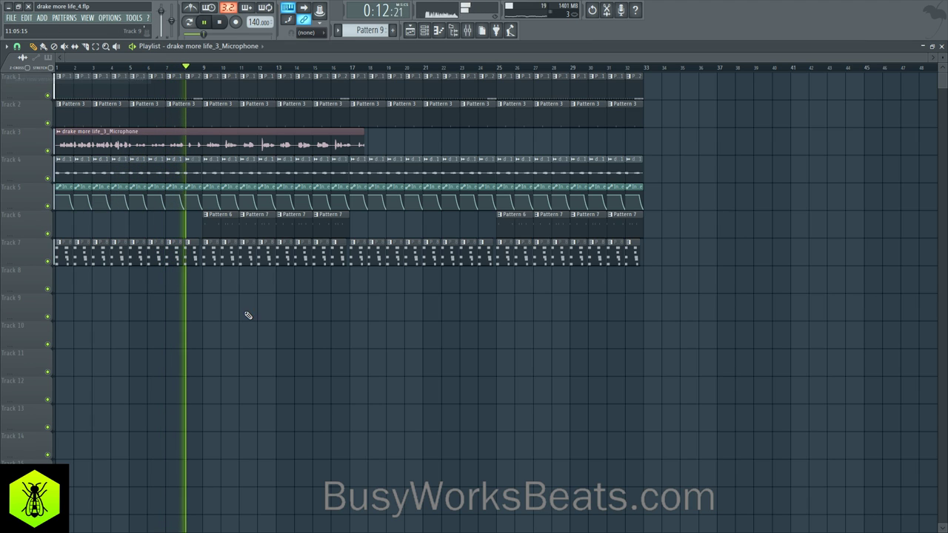
left_click(469, 32)
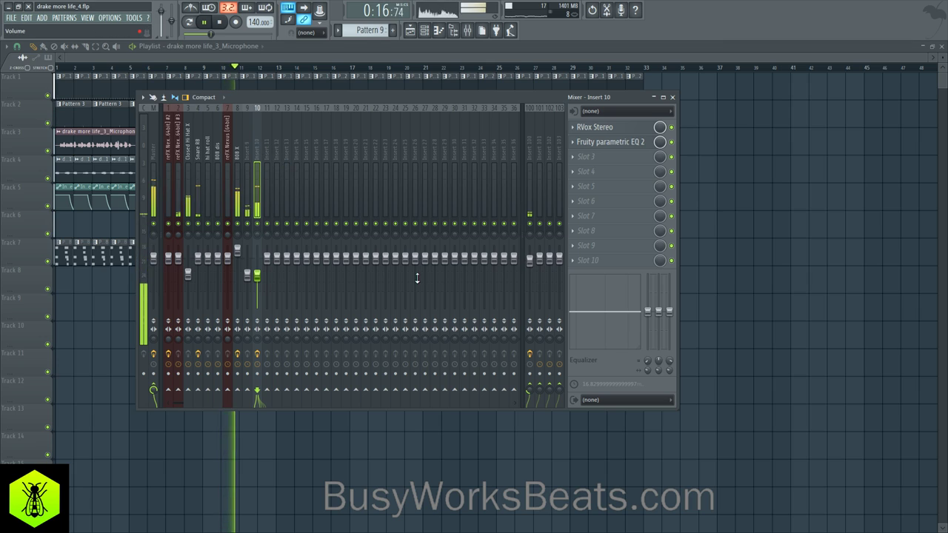
key("F9")
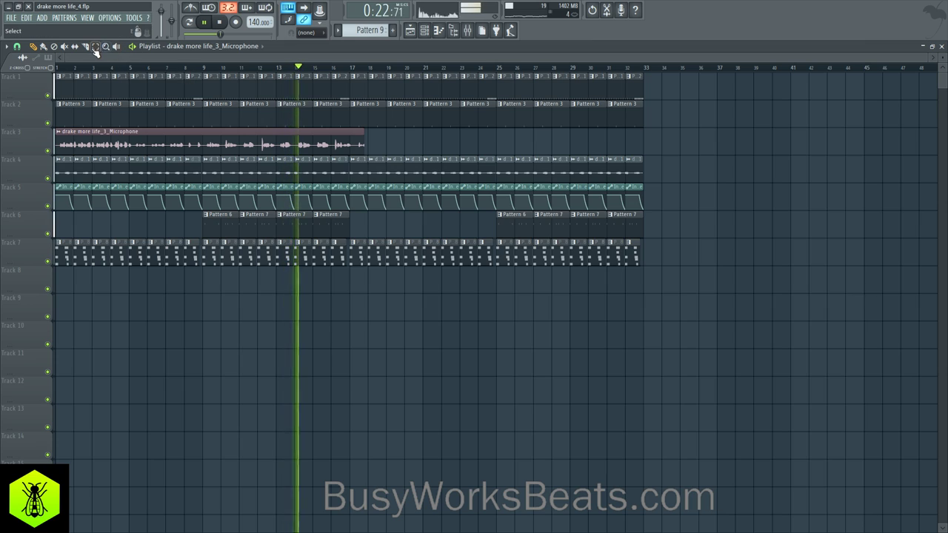
- Trim the Track 3 microphone clip to end at bar 17 and slice it at bars 9 and 13
right_click(355, 149)
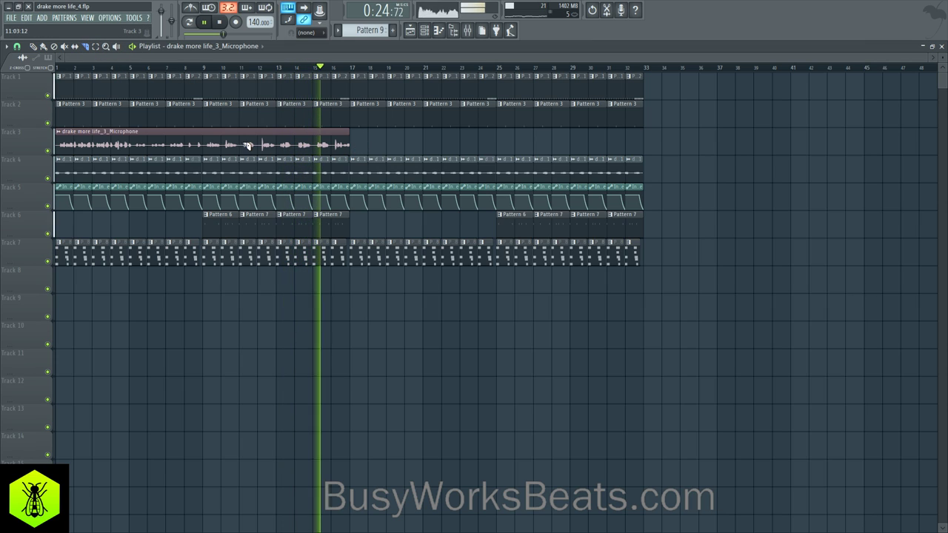
left_click(215, 145)
key("space")
left_click(278, 149)
key("space")
mouse_move(301, 151)
left_mouse_down()
mouse_move(260, 140)
mouse_move(310, 141)
left_mouse_up()
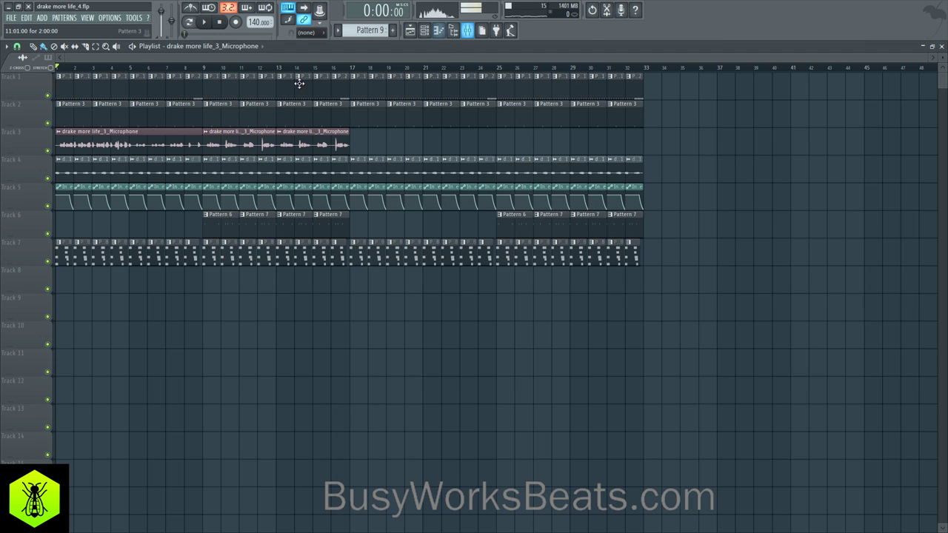
- Mute Track 3 and select the Microphone insert in the mixer for another recording
left_click(49, 151)
left_click(469, 30)
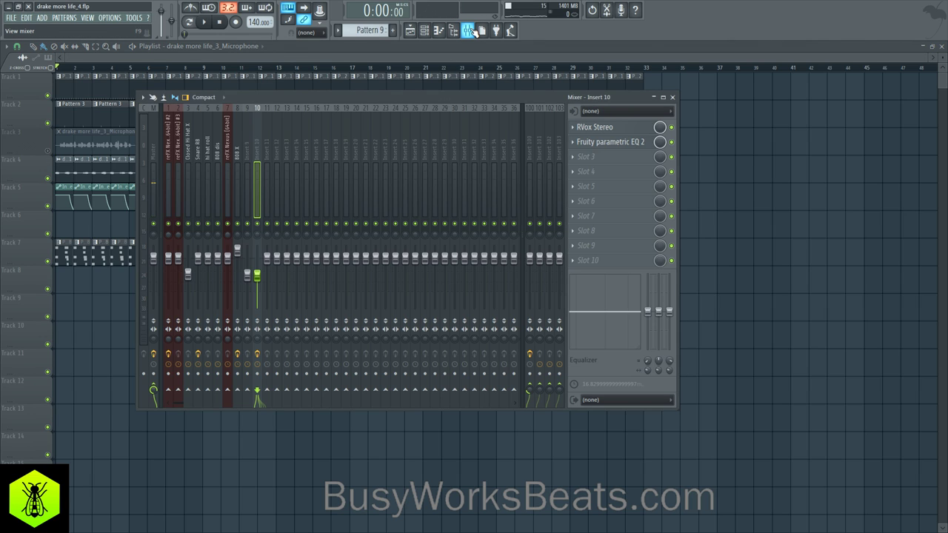
scroll(251, 142, "down", 15)
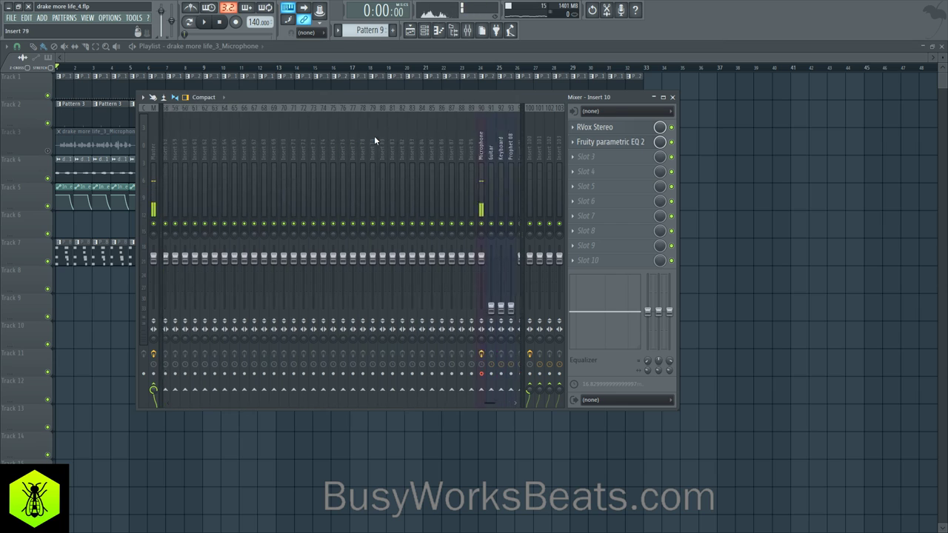
left_click(428, 146)
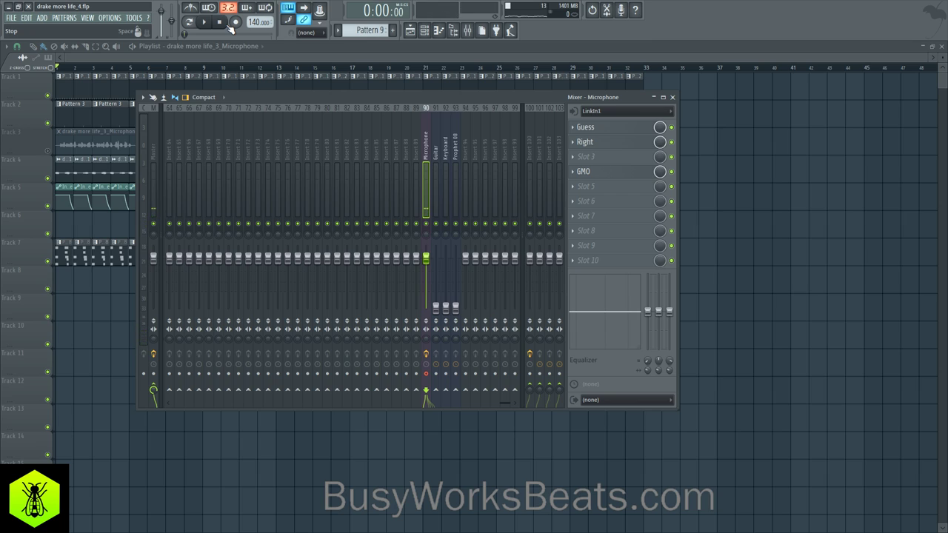
key("F9")
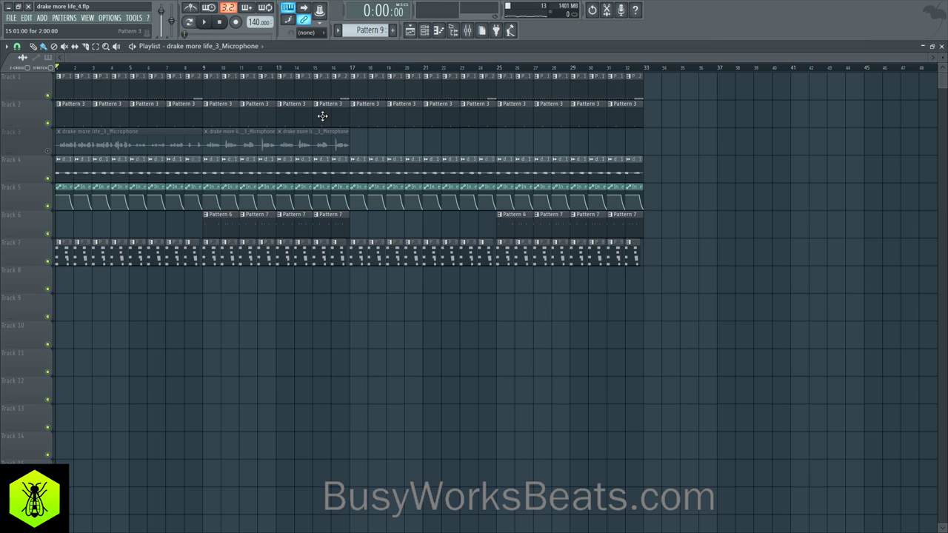
left_click(468, 31)
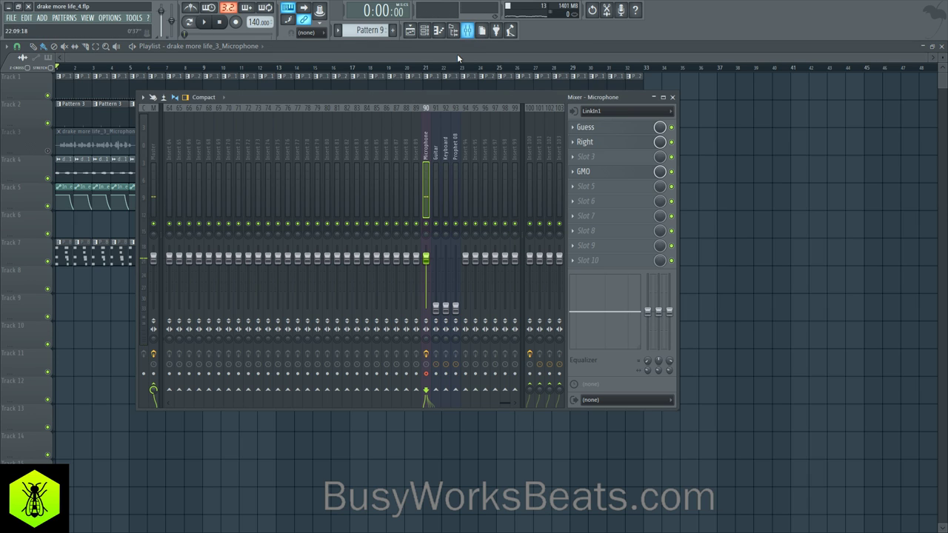
left_click(236, 22)
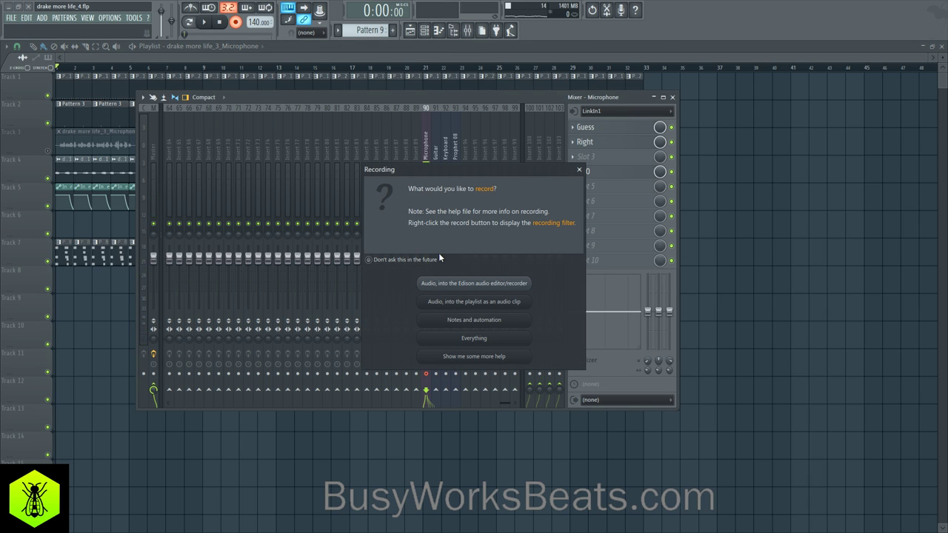
left_click(468, 303)
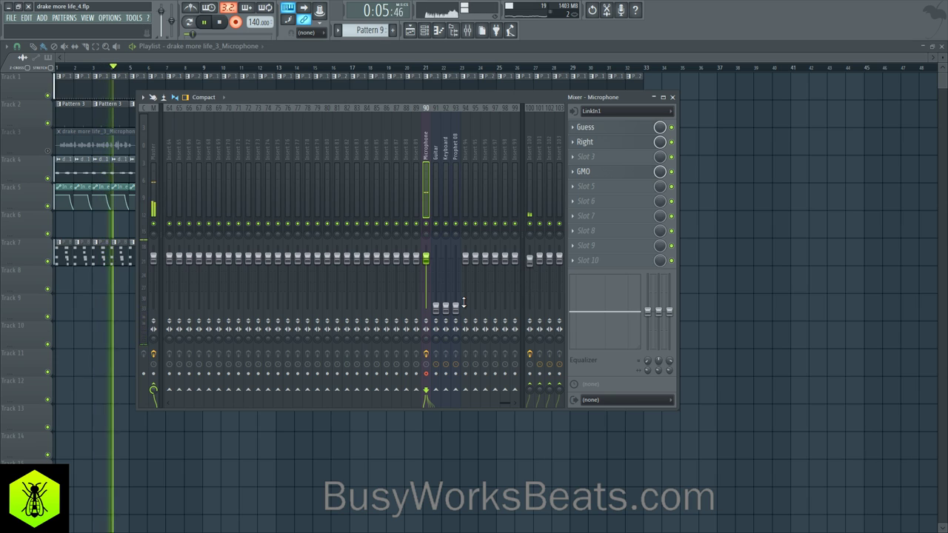
key("space")
key("F9")
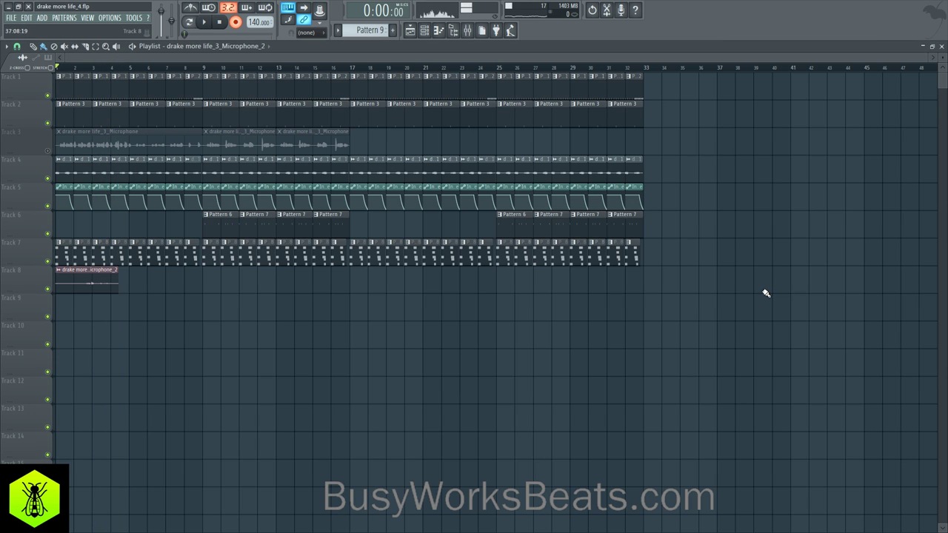
right_click(110, 284)
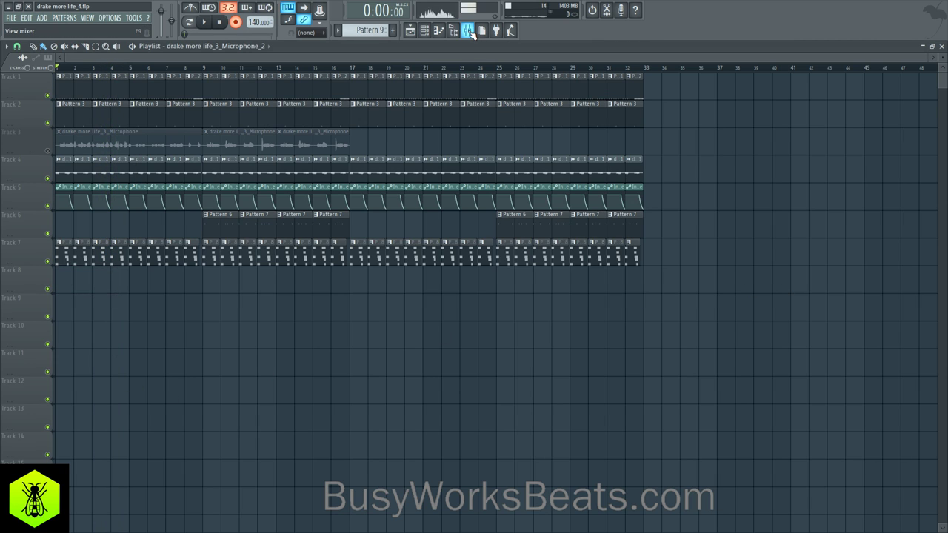
- Record another microphone take from the song start into the playlist as an audio clip, with the Microphone insert selected
left_click(467, 31)
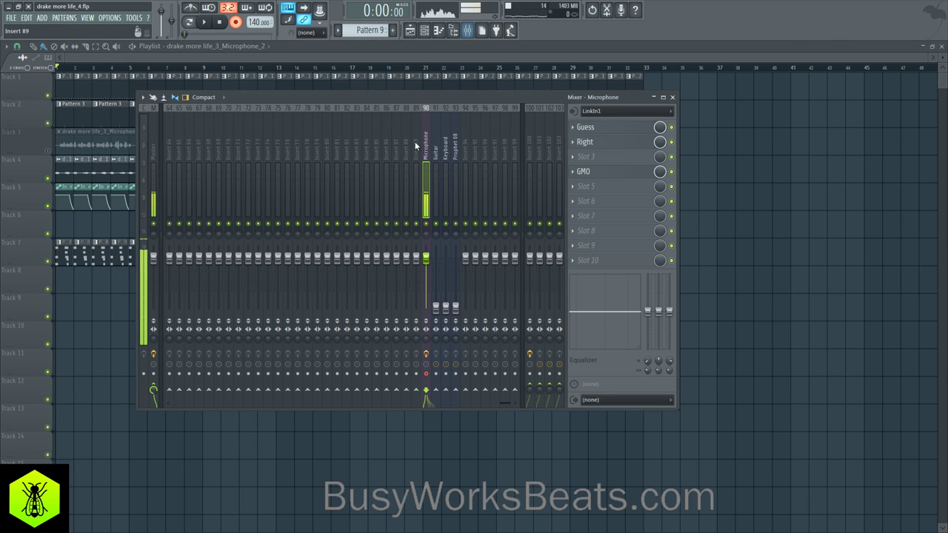
left_click(239, 24)
left_click(481, 303)
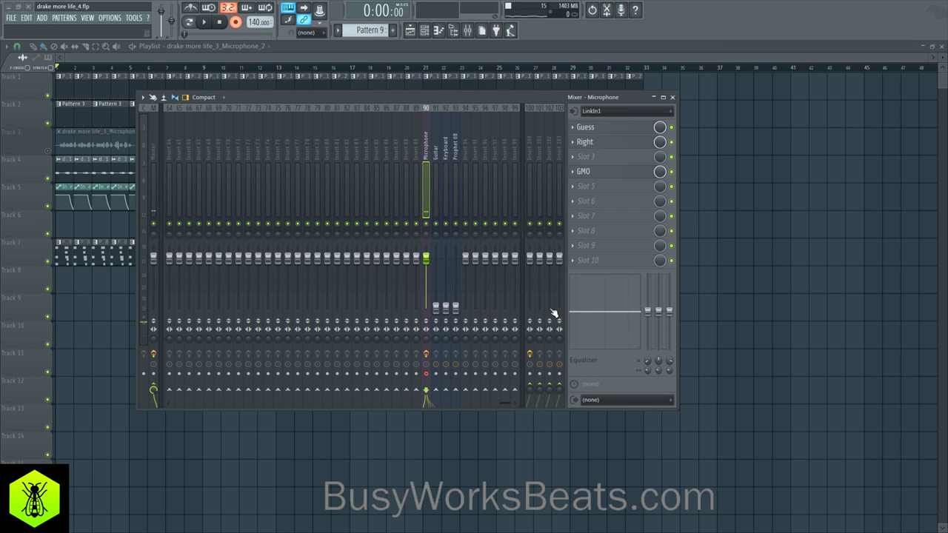
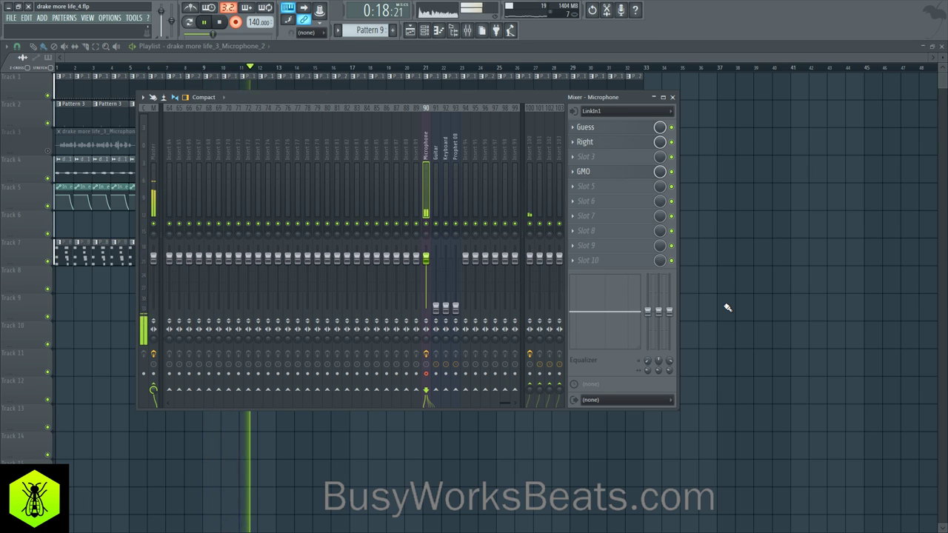
key("space")
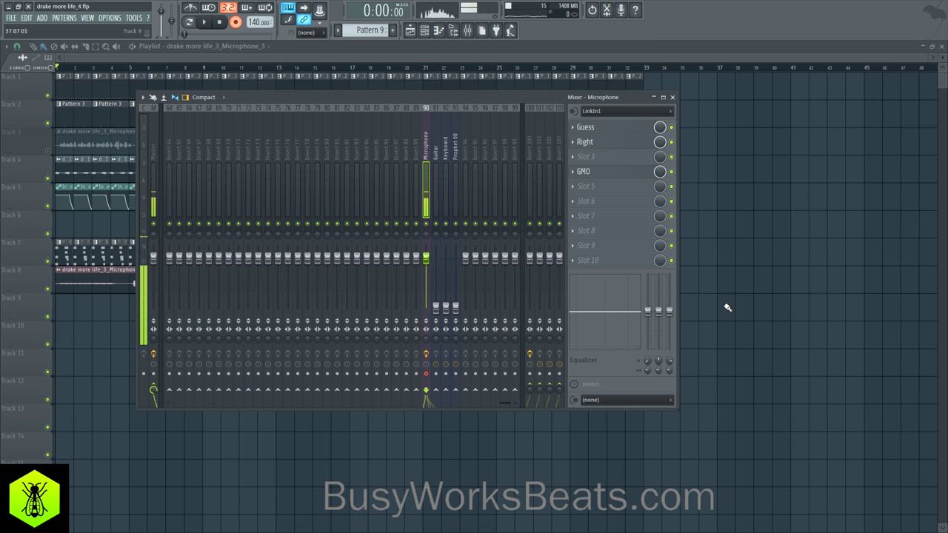
key("F9")
- Route the third microphone recording's channel to mixer insert 11 and audition it from the song start
left_click(469, 31)
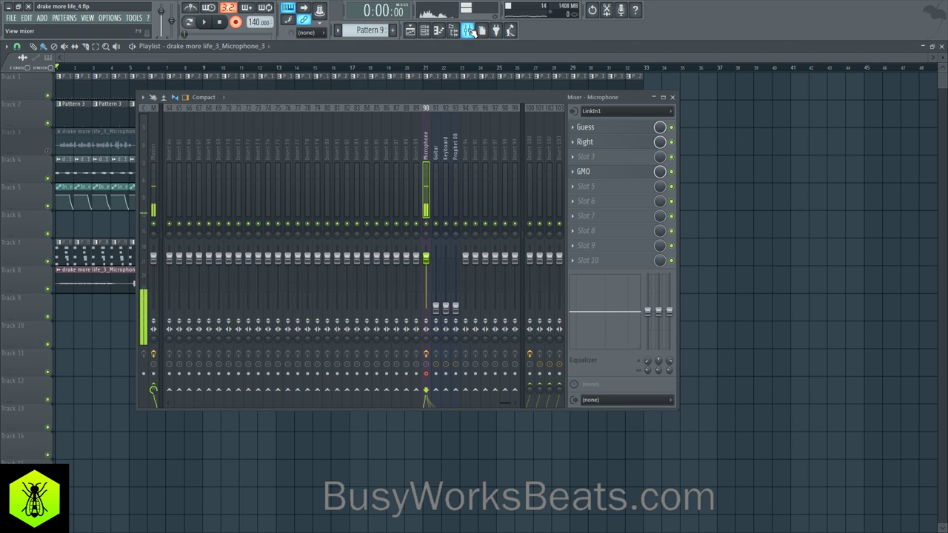
key("F6")
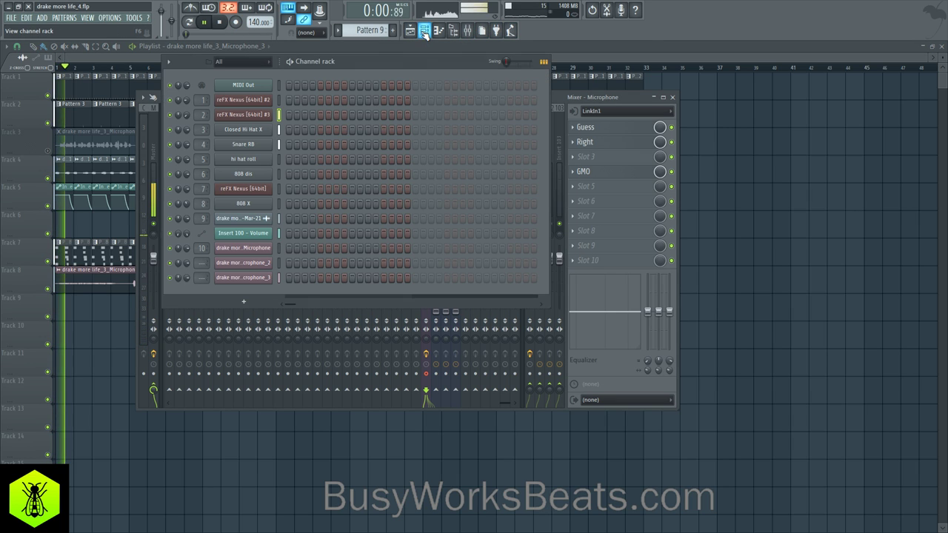
left_click_drag(202, 277, 201, 261)
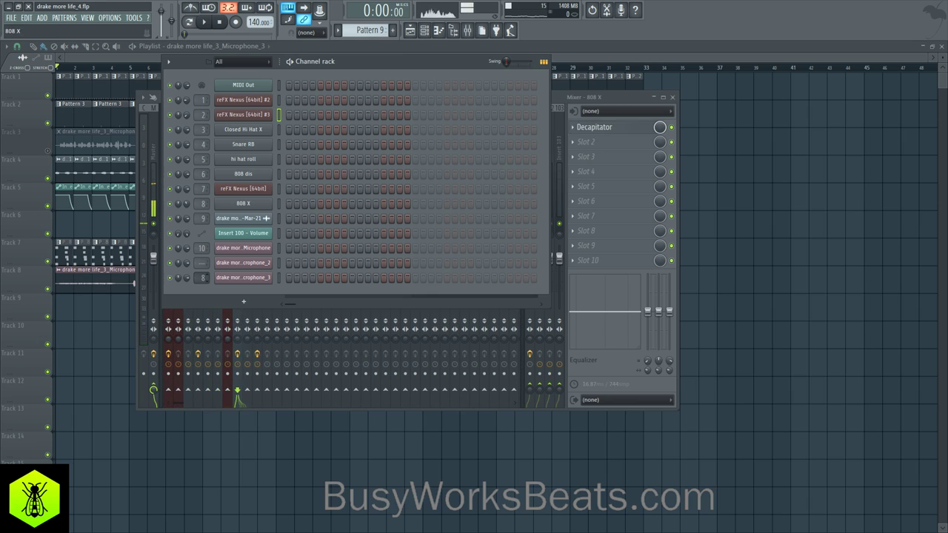
left_click(266, 346)
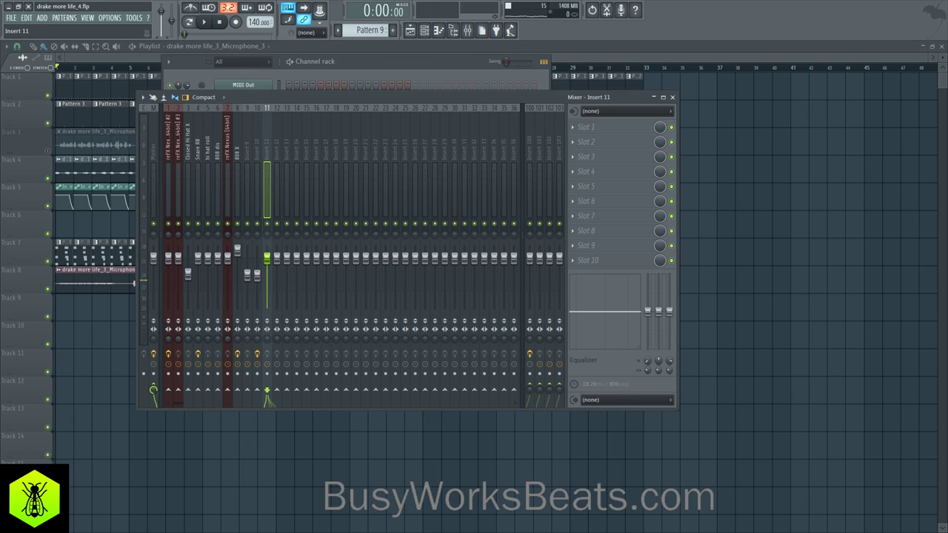
key("space")
left_click(343, 59)
- Load UAD Roland Dimension D in the first effect slot of Insert 11 and close its window
left_click(554, 94)
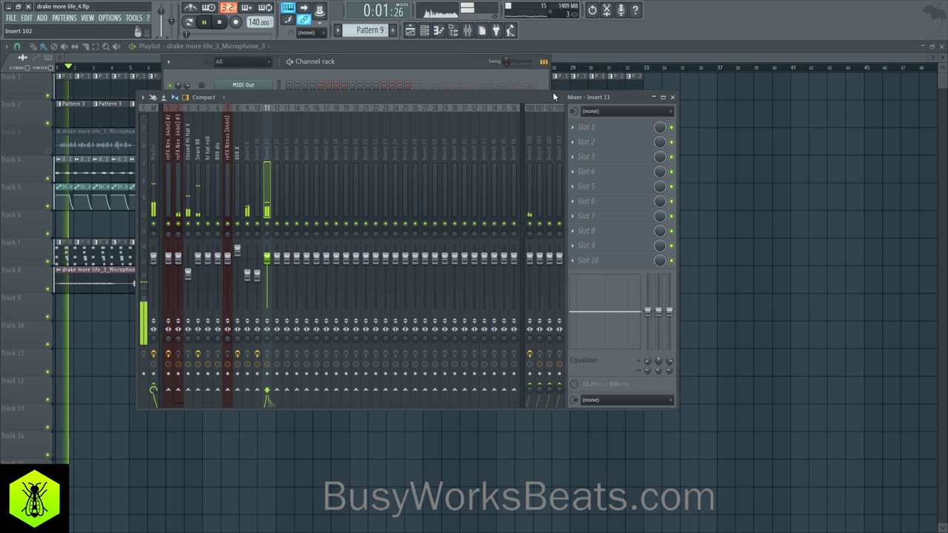
left_click(578, 139)
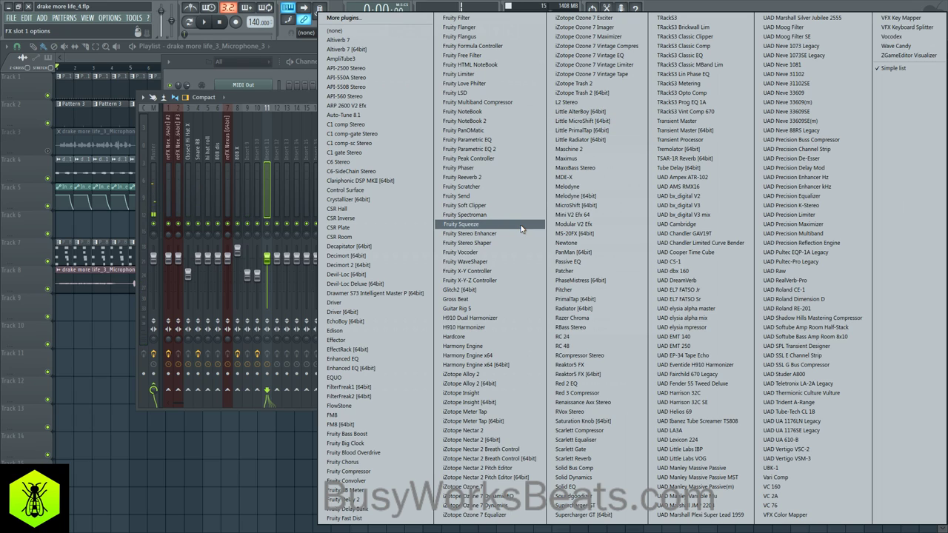
left_click(812, 301)
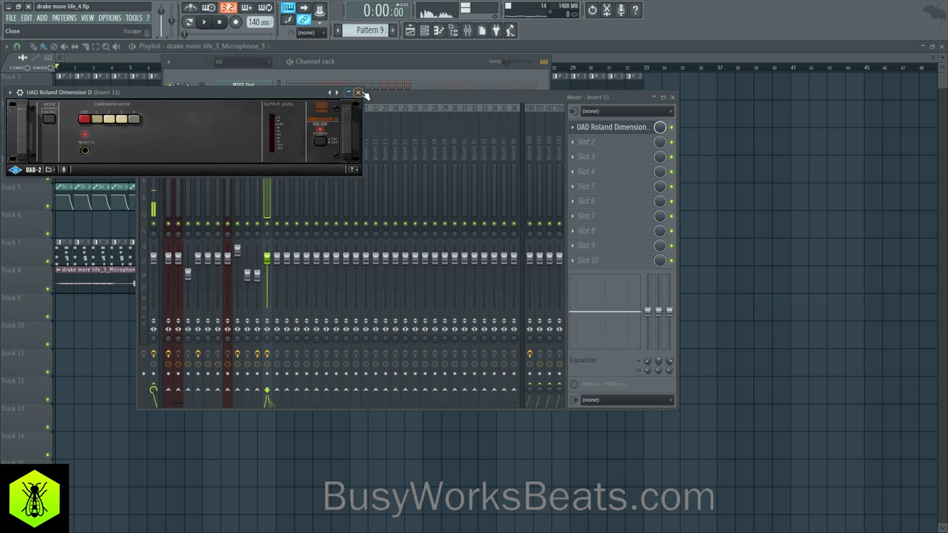
left_click(358, 93)
- Send Insert 11 to Insert 100 and create a playlist automation clip for the send level
key("space")
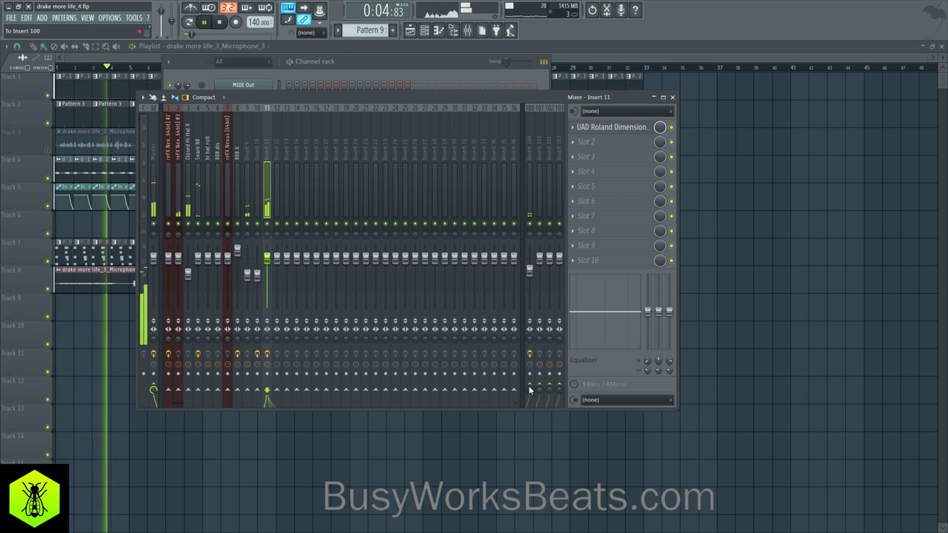
key("space")
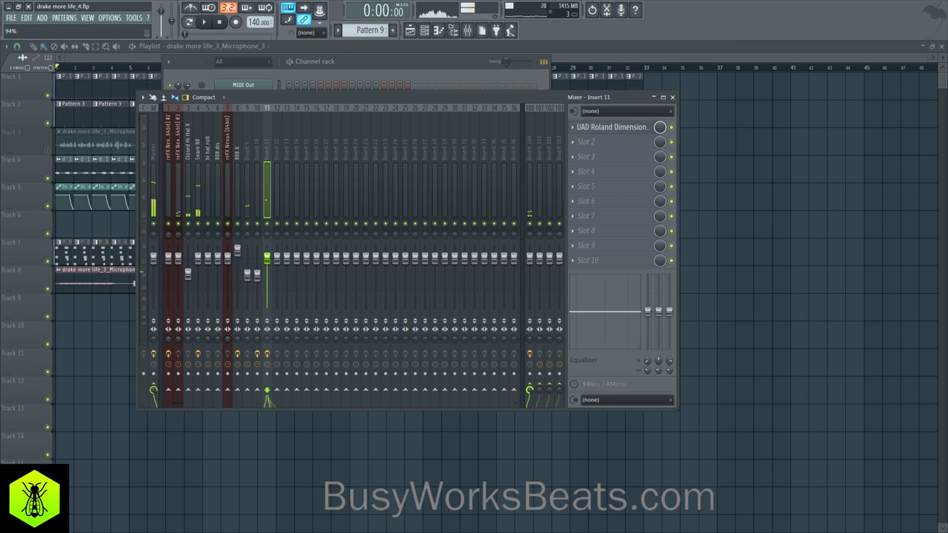
right_click(528, 392)
left_click(564, 445)
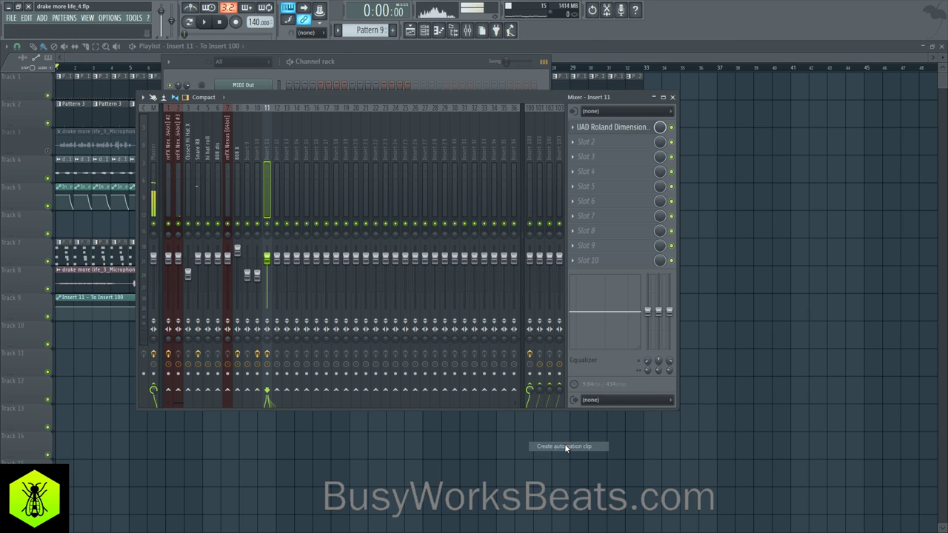
- Set the playlist snap to Beat and play the song from bar 3
right_click(60, 305)
left_click(76, 465)
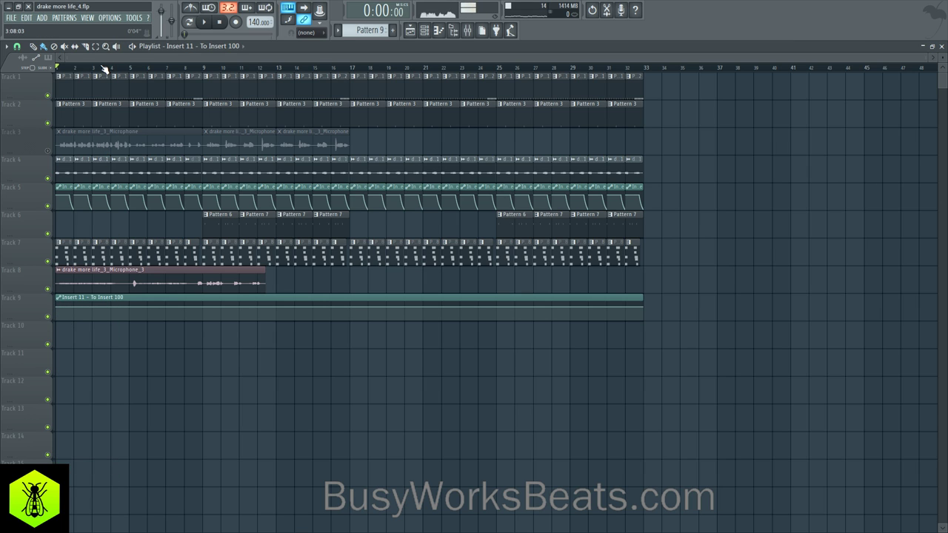
scroll(104, 69, "up", 2)
left_click(17, 46)
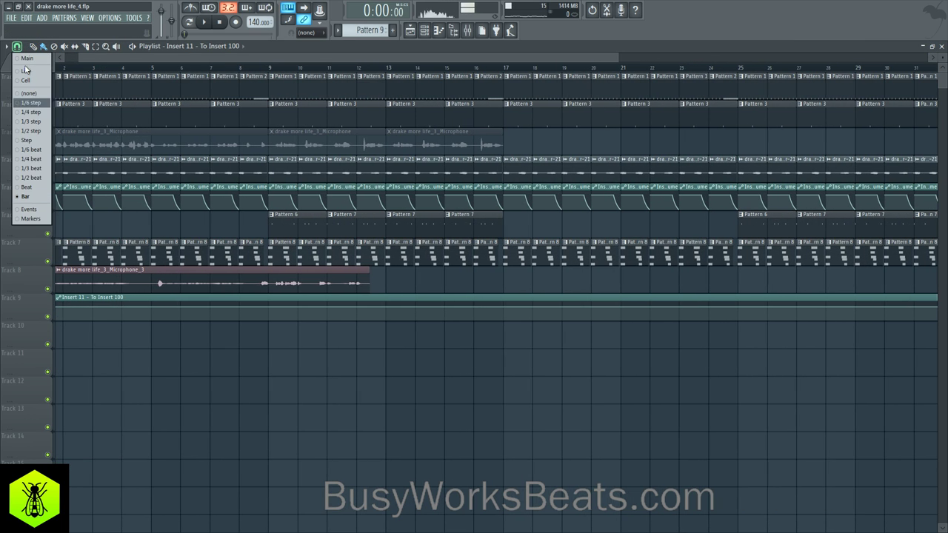
left_click(33, 187)
key("space")
left_click_drag(95, 59, 69, 59)
key("space")
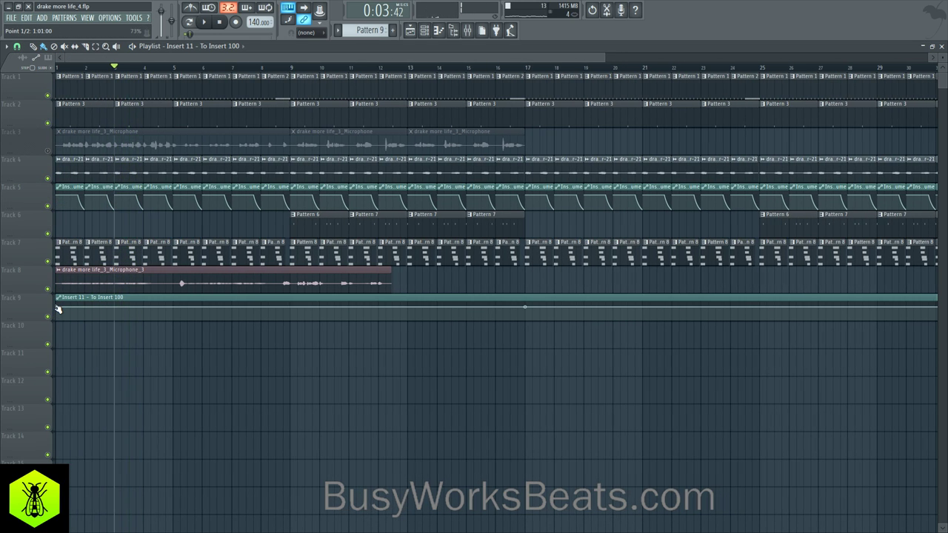
- Shape the Track 9 send automation to start at zero, rise from bar 3 to a peak at bar 4, and fall to zero at bar 5
left_click_drag(57, 308, 56, 329)
key("space")
key("space")
right_click(117, 316)
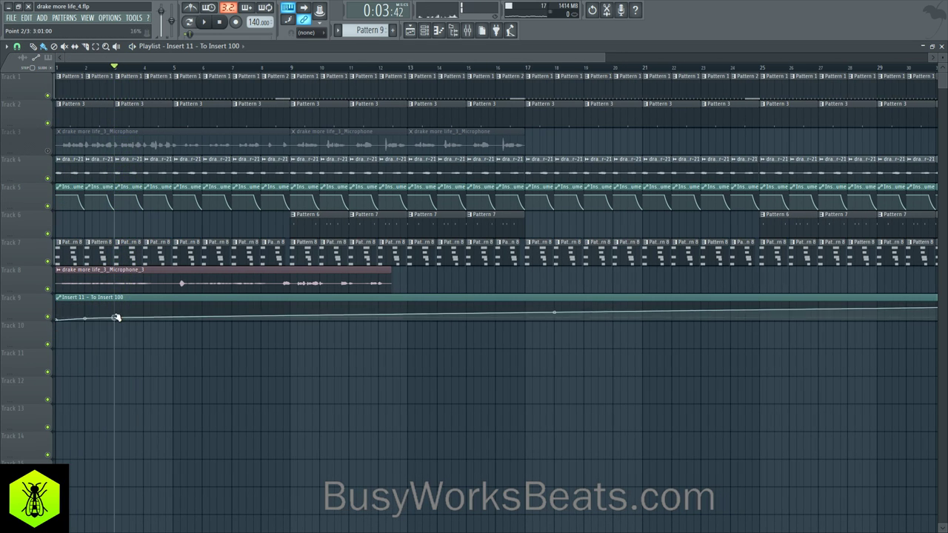
right_click(141, 311)
right_click(143, 312)
key("p")
key("space")
key("space")
key("space")
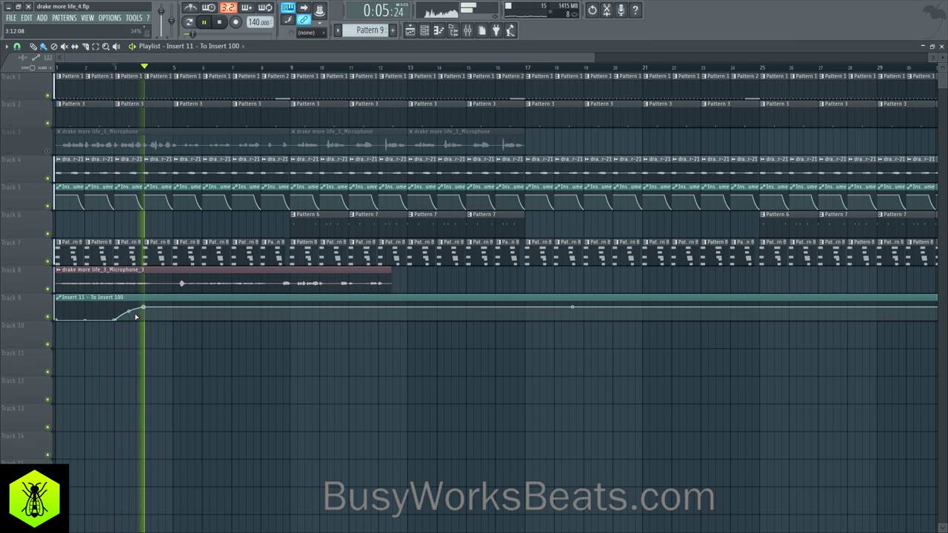
right_click(175, 320)
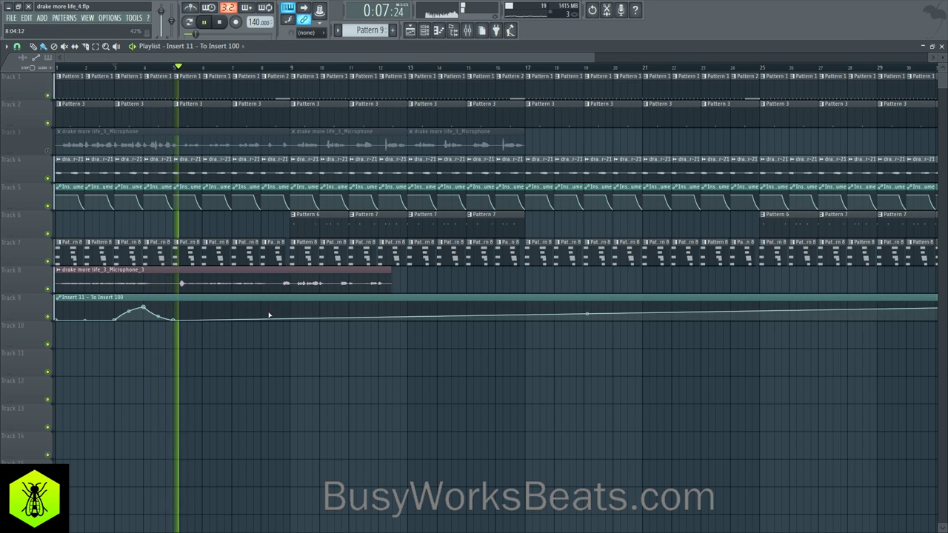
key("space")
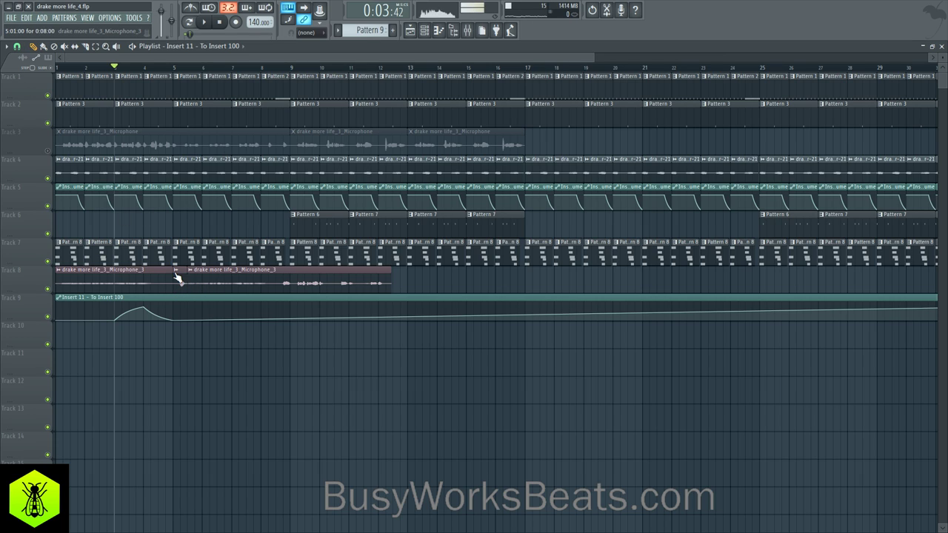
- Slice out the short vocal piece at bar 5 on Track 8, move it to Track 11 and mute that track
left_click(175, 274)
left_click(199, 344)
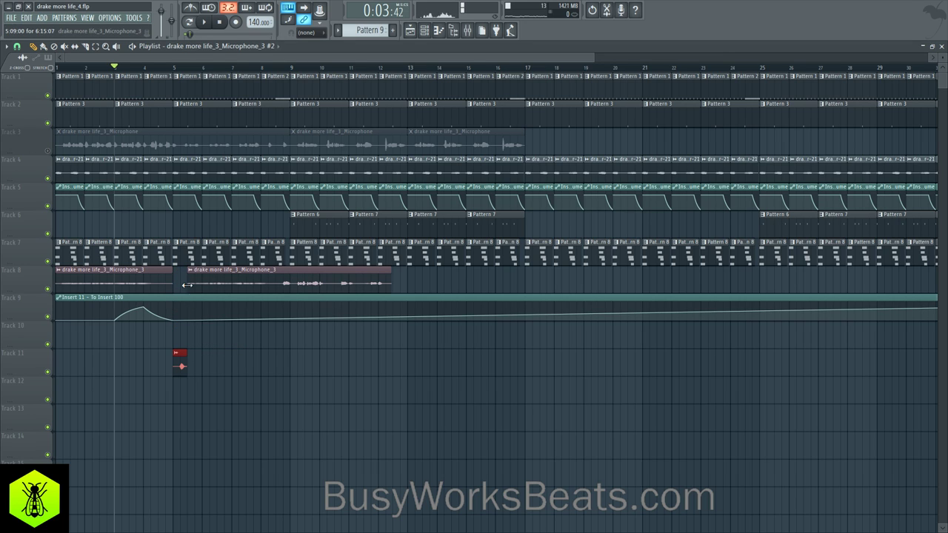
key("space")
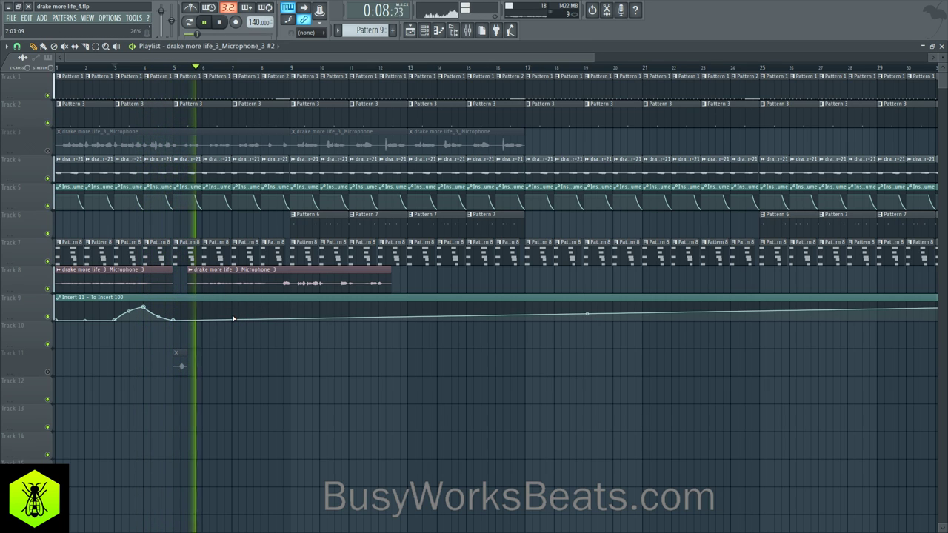
- Add a second send rise on Track 9 from bar 7, peaking at bar 8 and ending at bar 9, and trim the Track 8 vocal within bar 8
left_click_drag(235, 318, 261, 309)
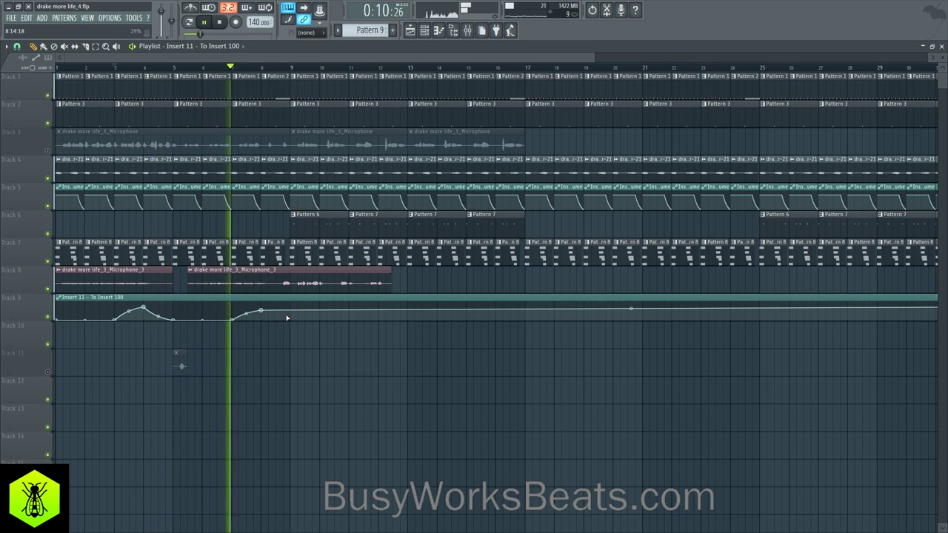
left_click(287, 320)
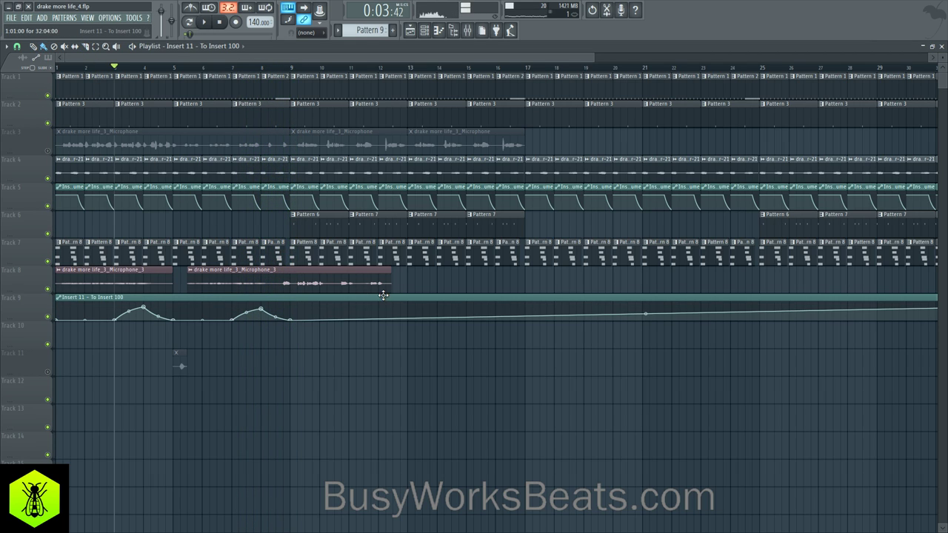
key("space")
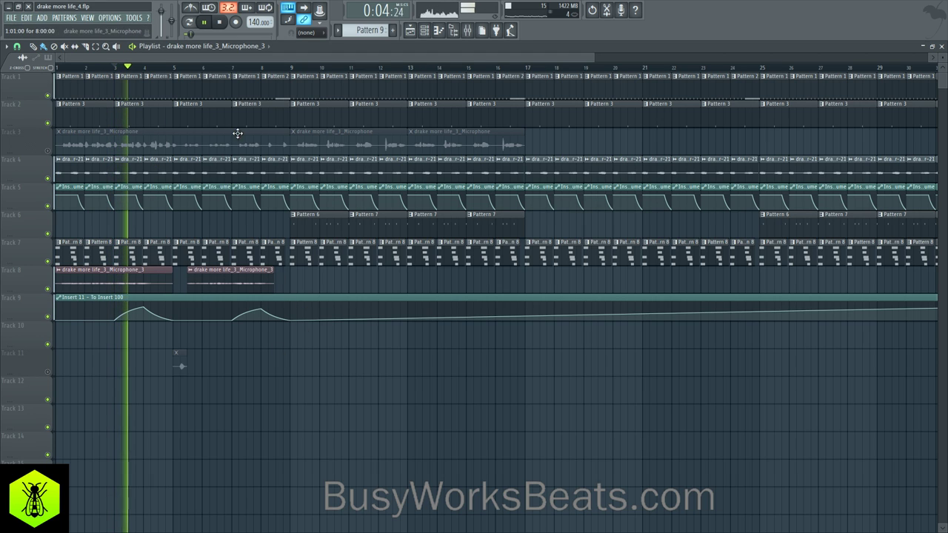
- Load Fruity delay 2 in the second effect slot of Insert 11 and audition the vocal in the arrangement
left_click(468, 31)
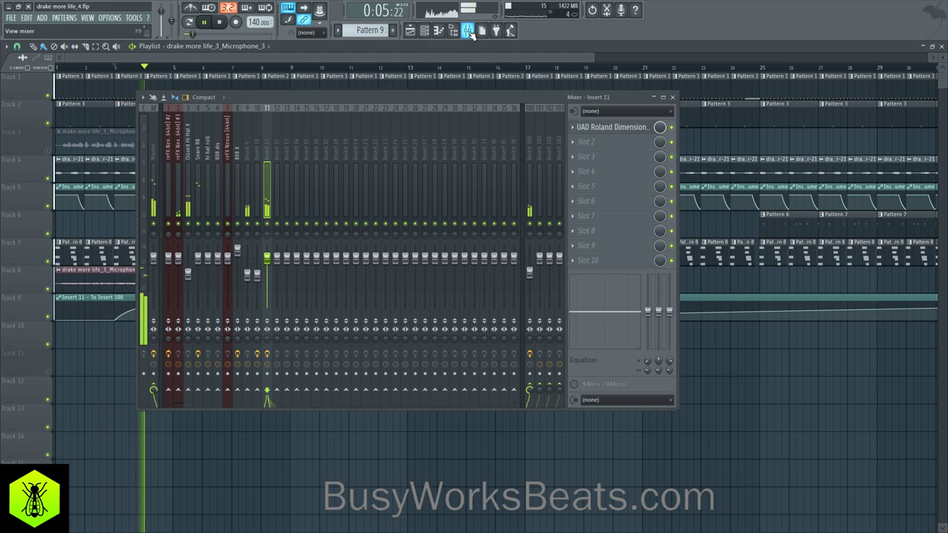
left_click(586, 149)
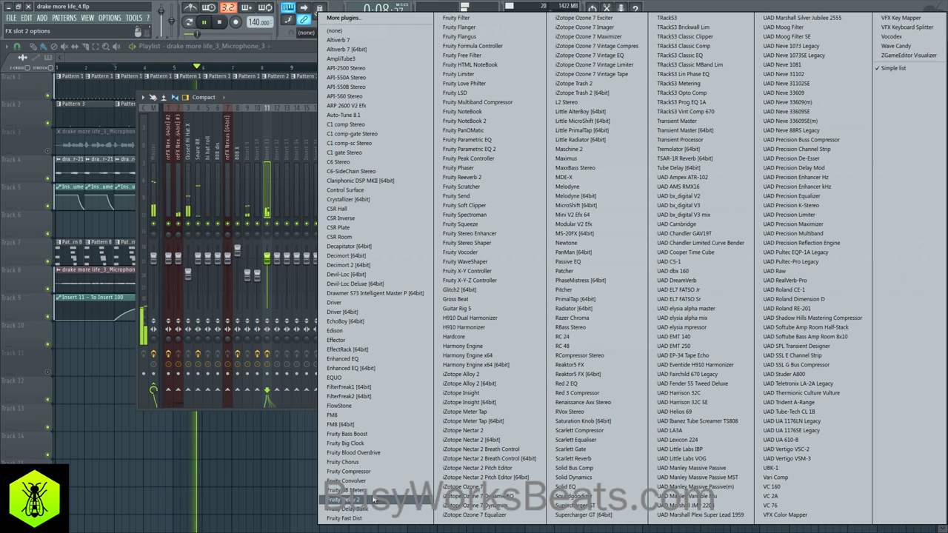
left_click(346, 490)
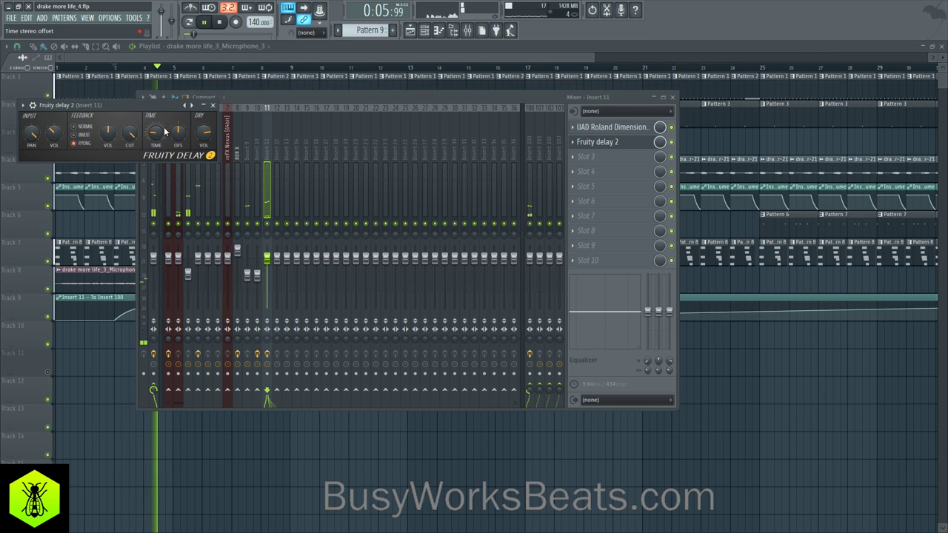
left_click(213, 105)
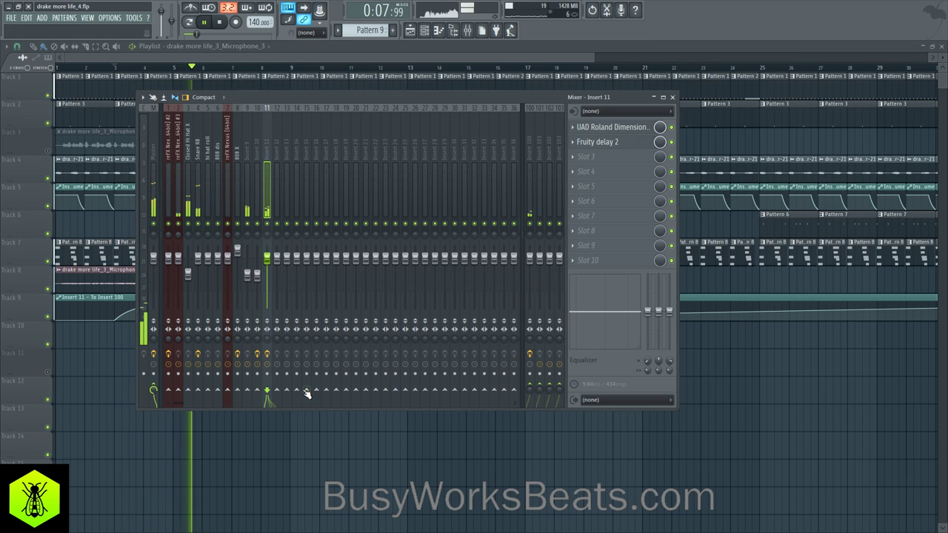
key("F9")
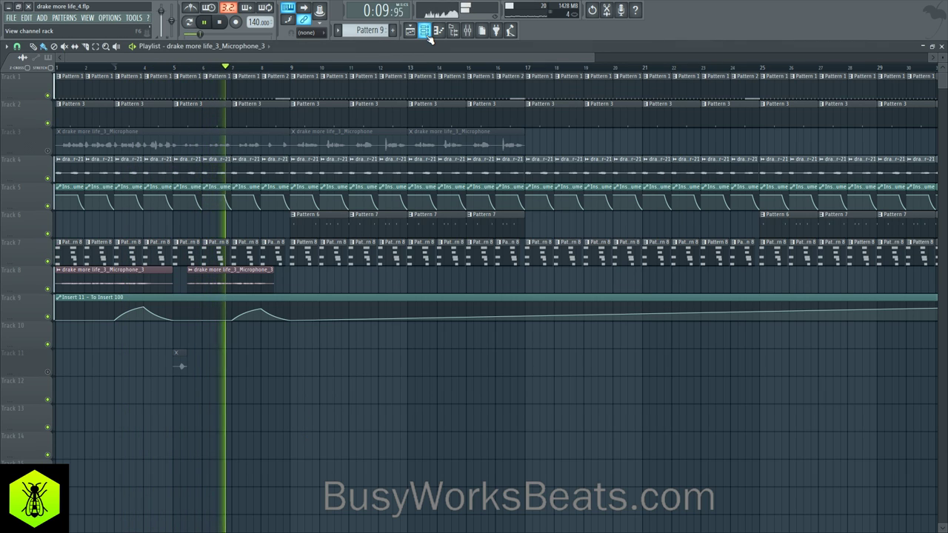
left_click(467, 34)
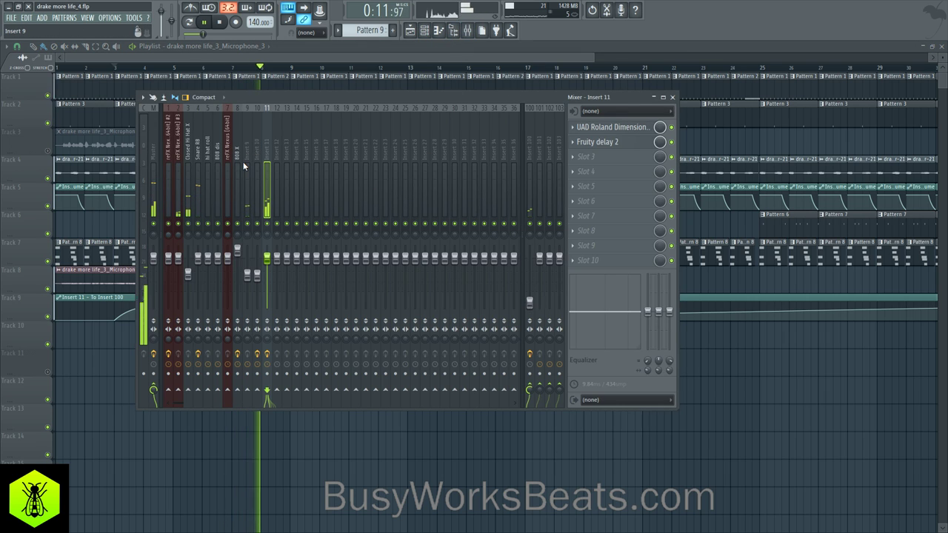
key("F9")
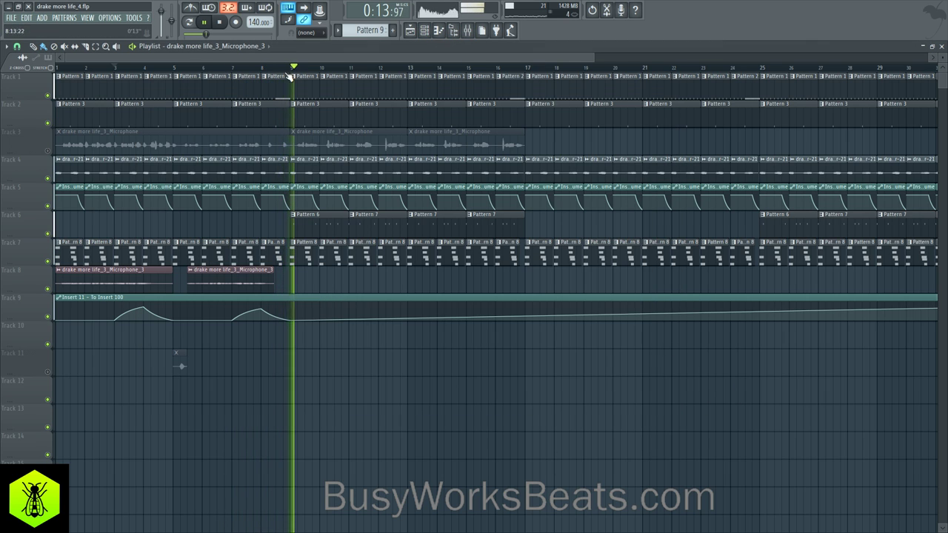
- Load Gross Beat in the first effect slot of Insert 9
scroll(304, 68, "down", 3)
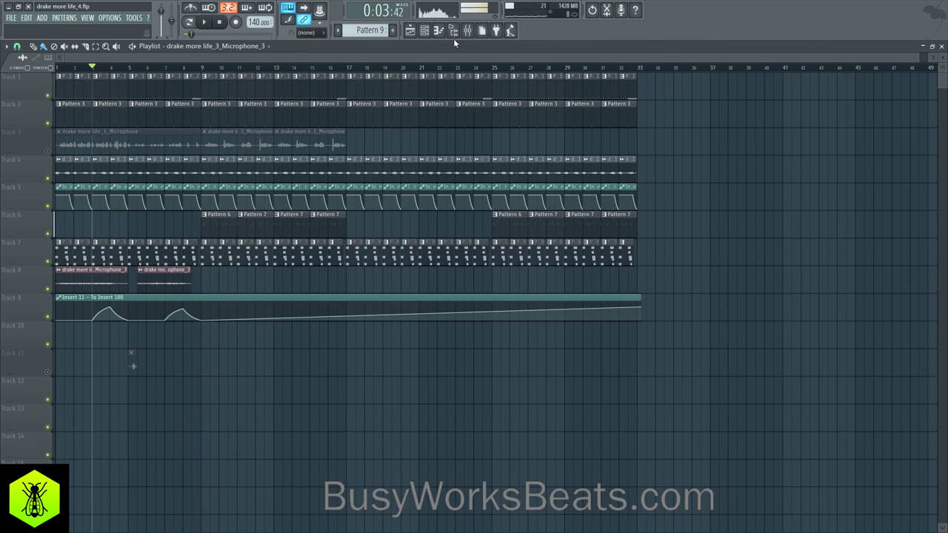
left_click(468, 31)
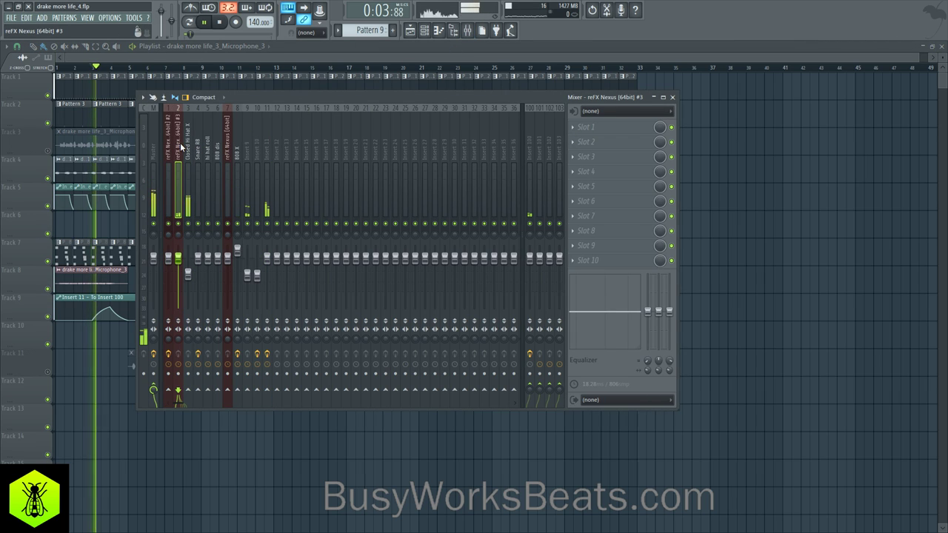
left_click(268, 154)
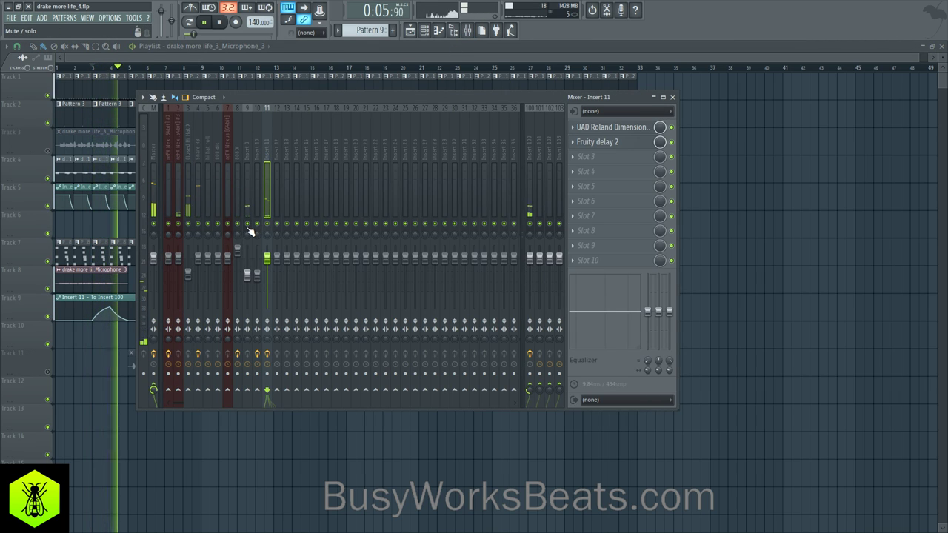
left_click(245, 150)
left_click(576, 131)
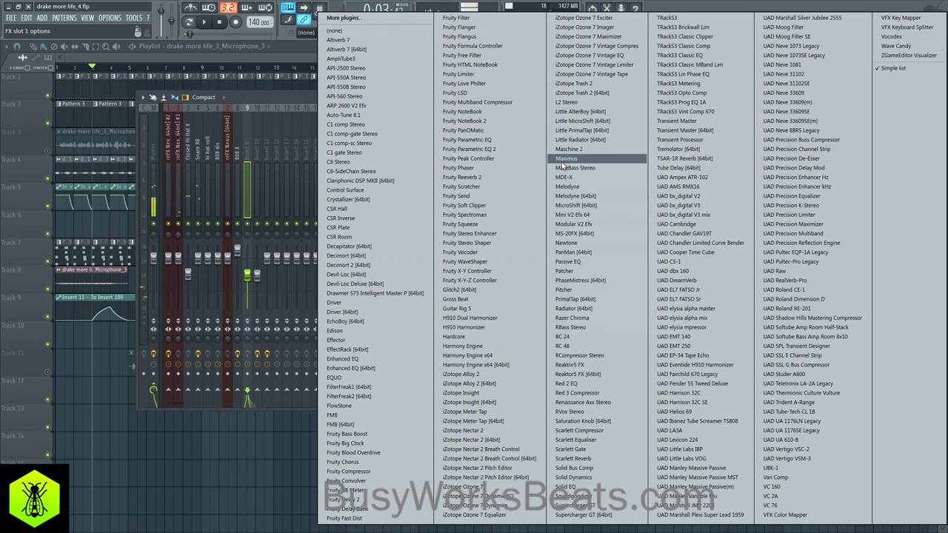
left_click(485, 299)
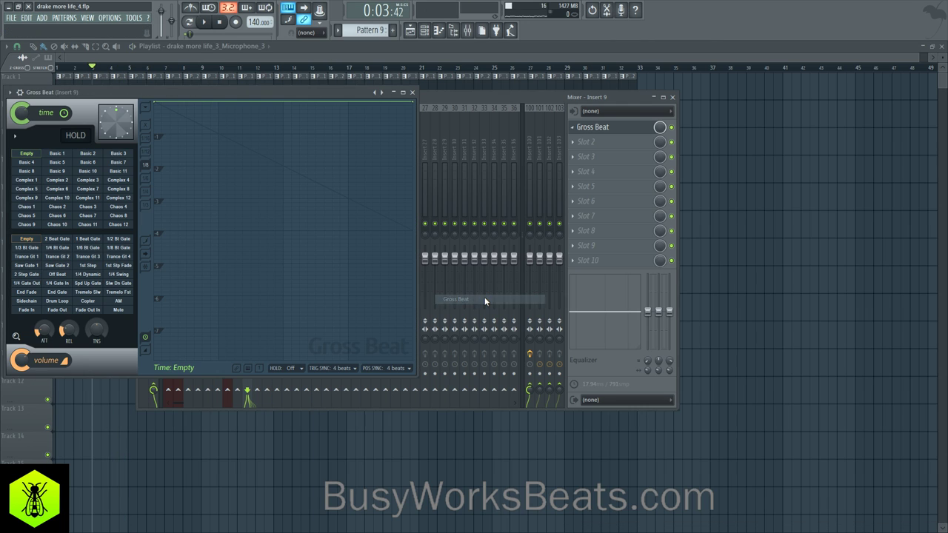
- Load the Momentary preset in Gross Beat, pick one of its time effects and play the arrangement
left_click(382, 92)
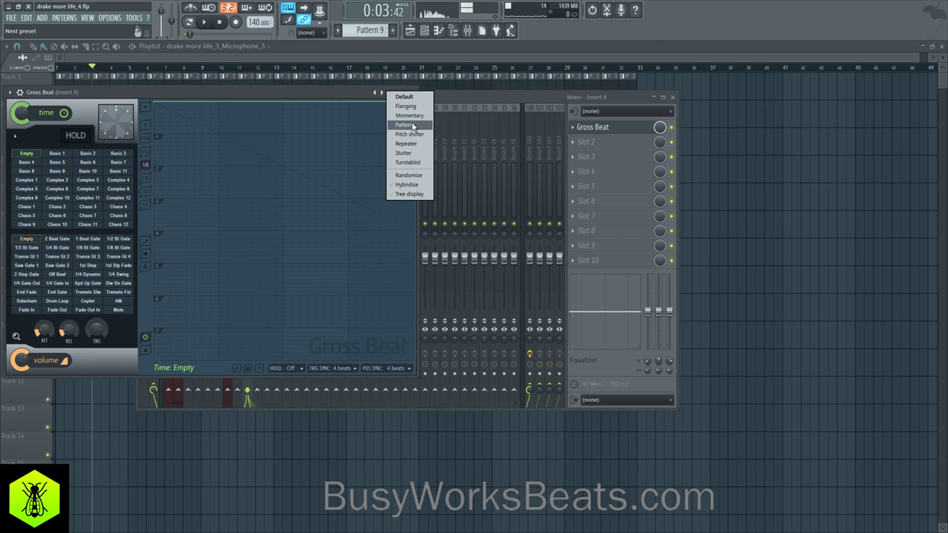
left_click(412, 116)
left_click(88, 216)
key("F12")
key("space")
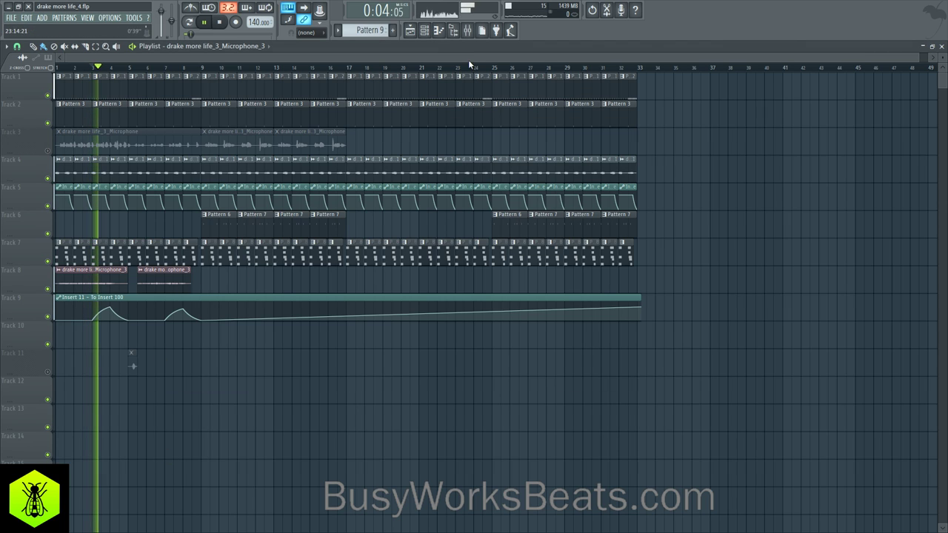
- Reopen Gross Beat on Insert 9, choose a different time effect and audition it
left_click(469, 35)
key("space")
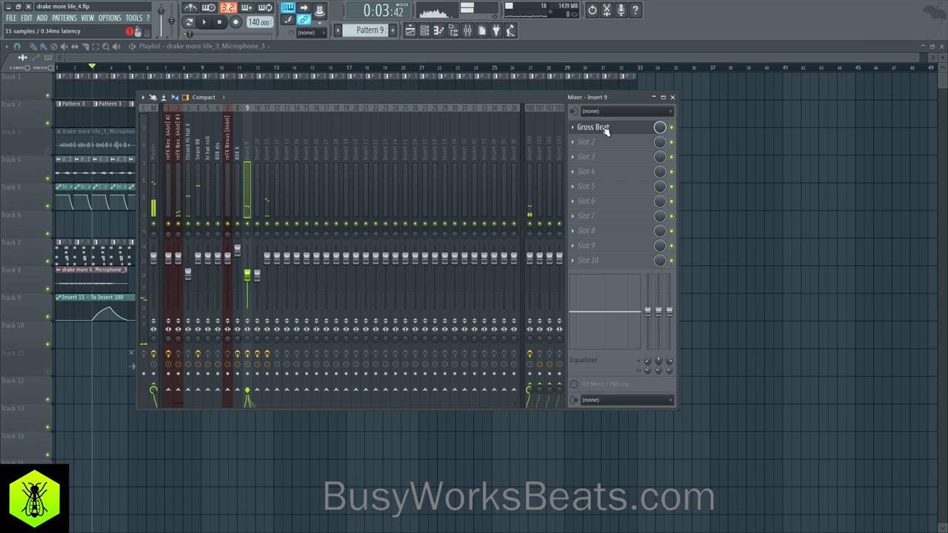
left_click(604, 128)
left_click(28, 198)
key("space")
left_click(411, 92)
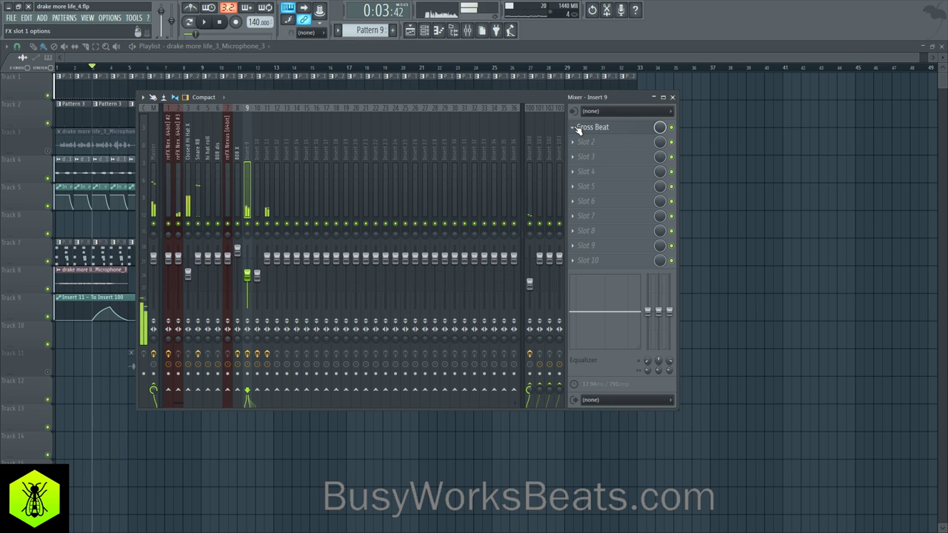
- Remove Gross Beat from the first effect slot of Insert 9
left_click(579, 129)
mouse_move(588, 142)
left_click(345, 31)
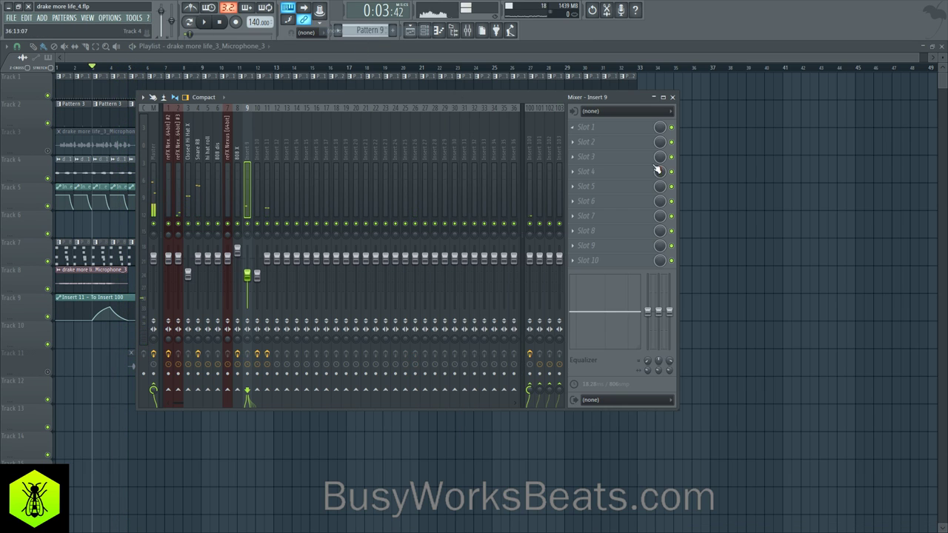
- Play the arrangement from bar 3 and check the effects chain on Insert 11
key("F9")
key("space")
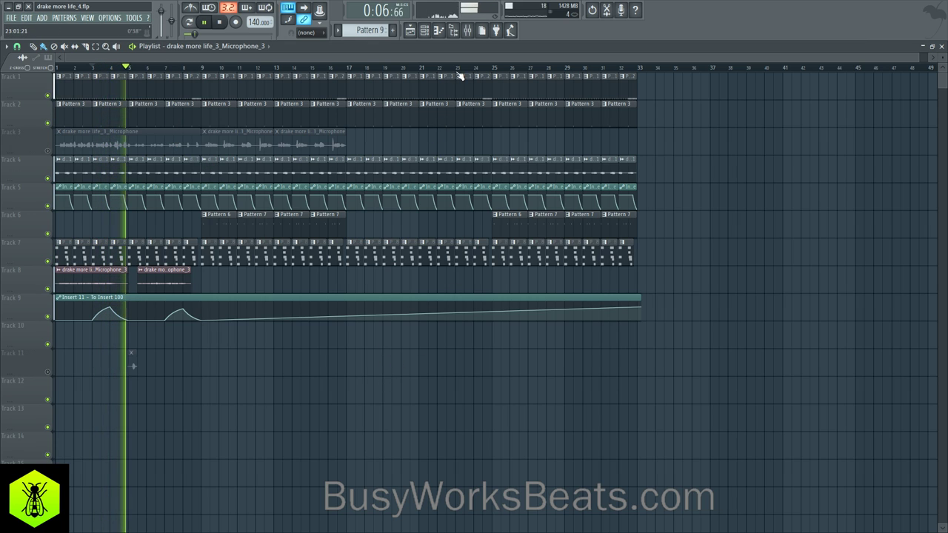
left_click(466, 33)
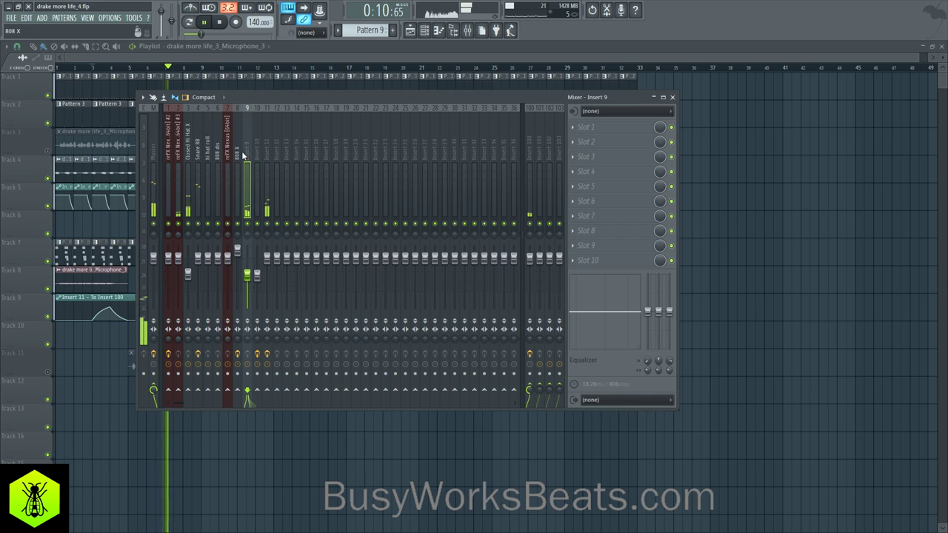
left_click(266, 169)
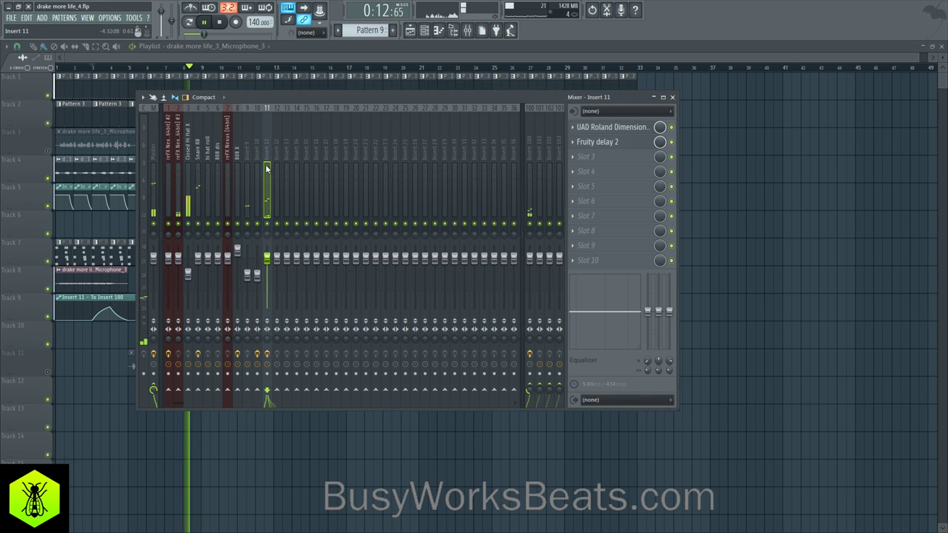
key("F9")
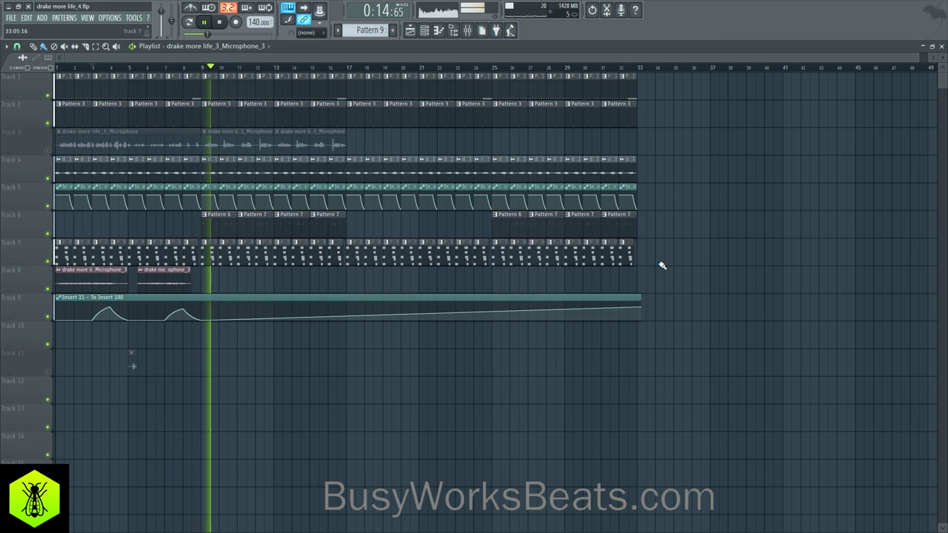
- Unmute Track 3, delete its vocal clips at bars 9 and 13, and move the opening vocal clip to bar 9
right_click(96, 146)
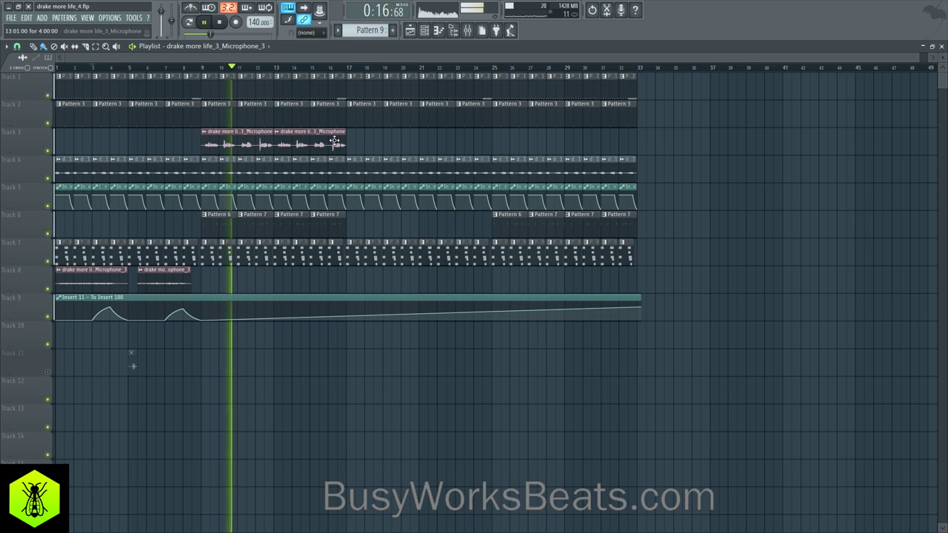
key("space")
key("ctrl+z")
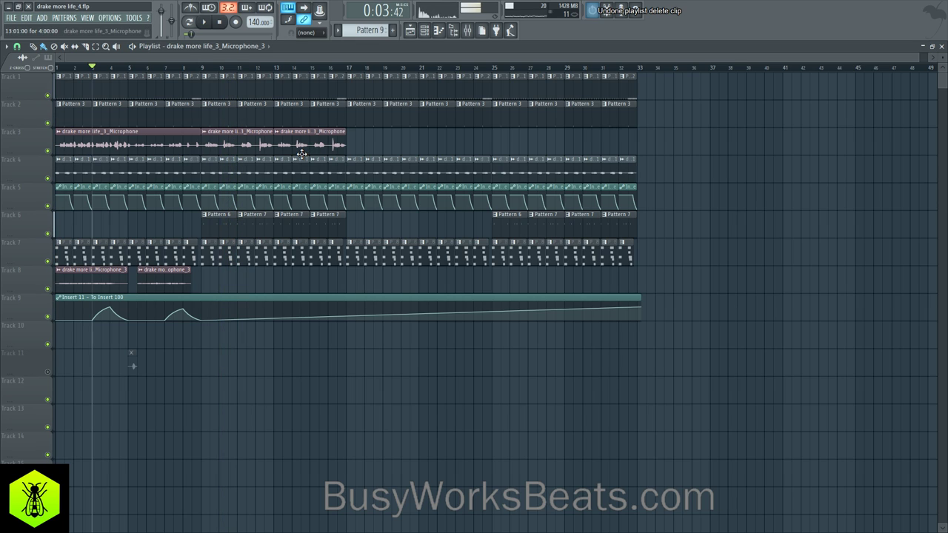
right_click(225, 142)
key("space")
right_click(294, 142)
left_click(171, 139, "ctrl")
left_click_drag(119, 140, 262, 140)
key("space")
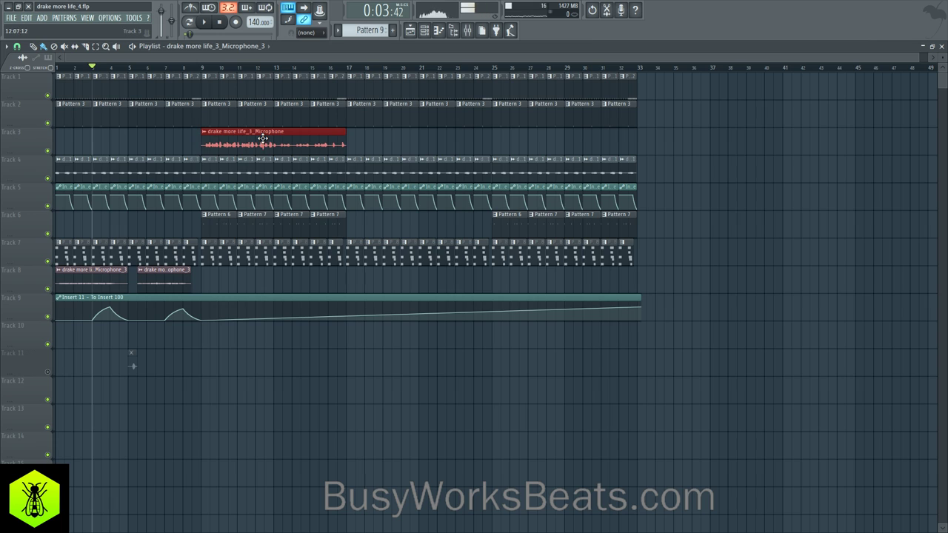
- Play from just before bar 9 and lower the Insert 11 fader slightly and the Insert 10 fader to 62%
key("space")
left_click(195, 68)
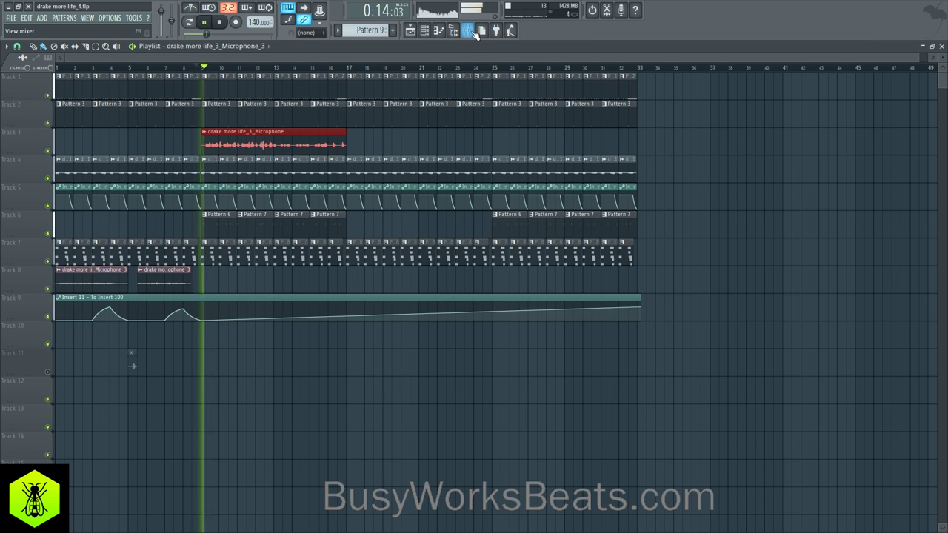
key("F9")
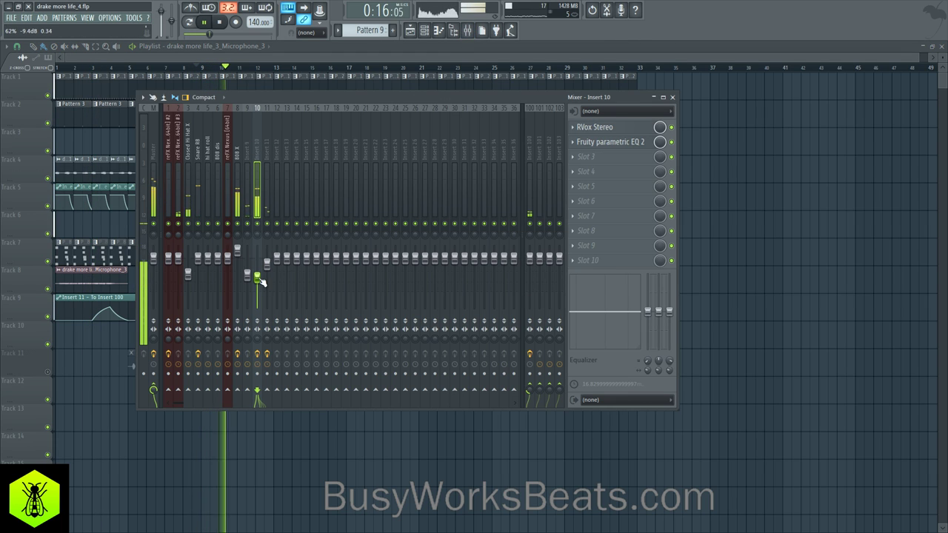
key("F9")
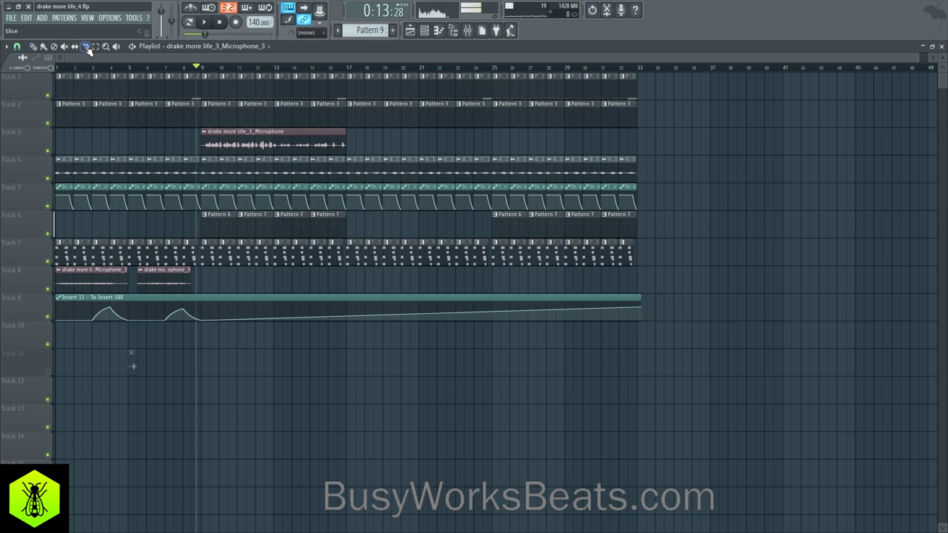
- Cut the Track 3 vocal down to its first two bars and repeat that piece to fill bars 9 to 17
key("space")
left_click(44, 47)
right_click(266, 141)
left_click(223, 142)
left_click(246, 143)
left_click_drag(271, 148, 230, 143)
left_click_drag(346, 140, 349, 141)
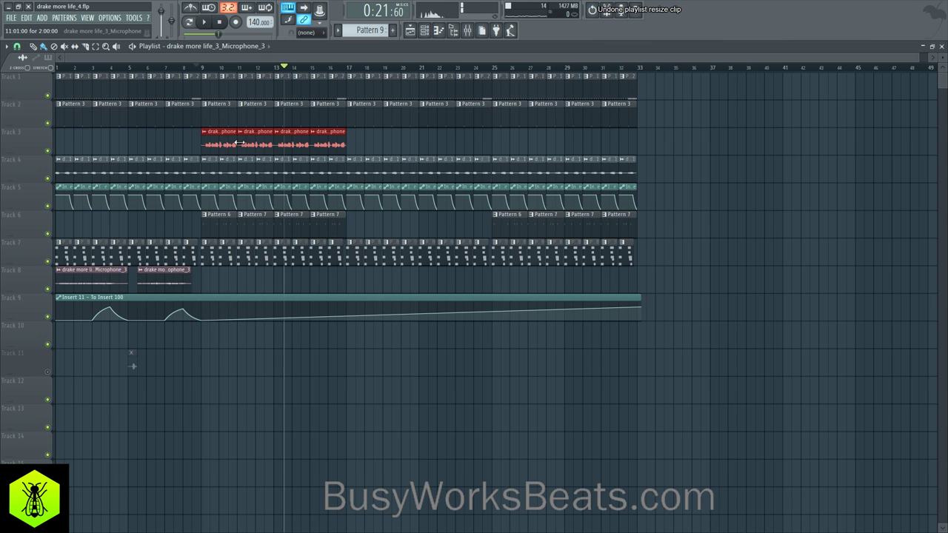
- Delete the Track 3 clip at bar 11 and, with snapping off, extend the first vocal clip slightly past bar 11
scroll(229, 72, "up", 4)
right_click(271, 145)
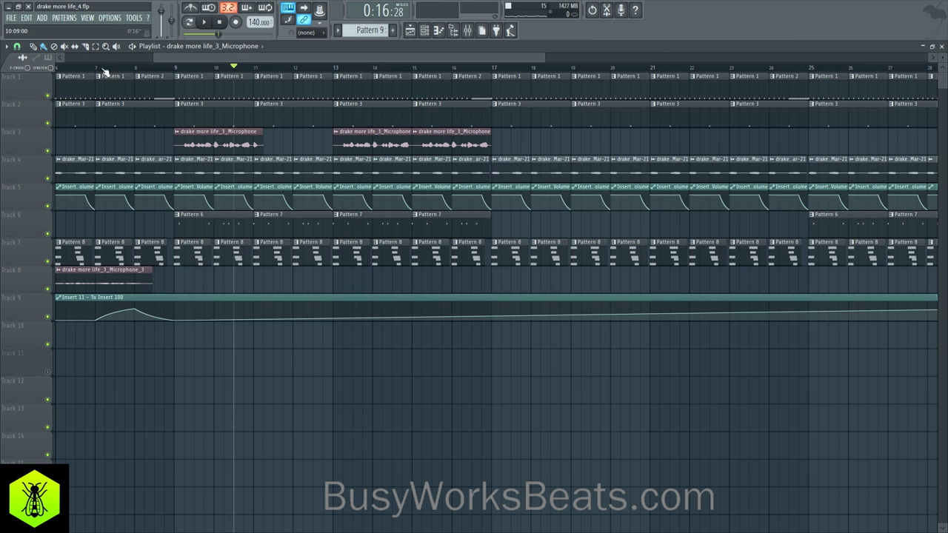
key("space")
left_click(17, 47)
left_click(31, 94)
key("space")
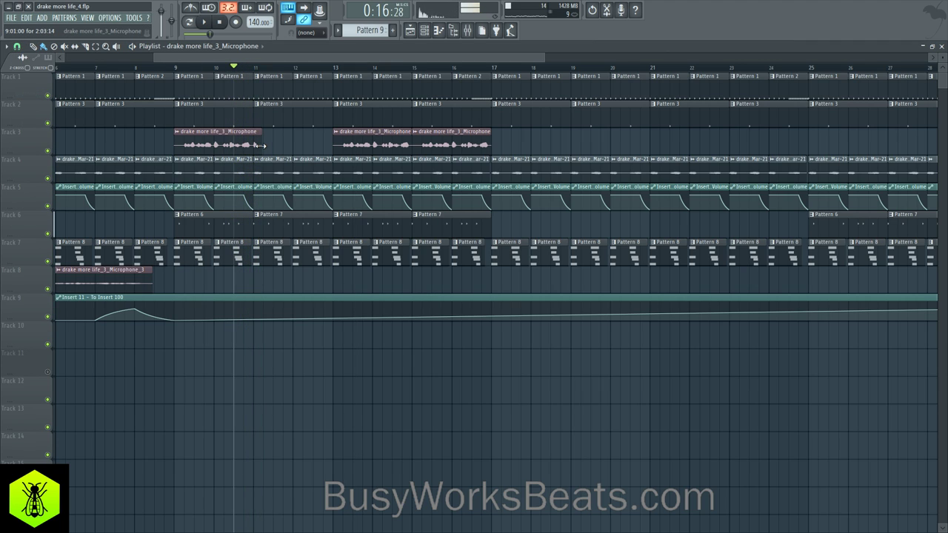
- Replace the Track 3 clips at bars 13 and 15 with a copy of the first vocal clip at bar 11, its start cropped
left_click(16, 47)
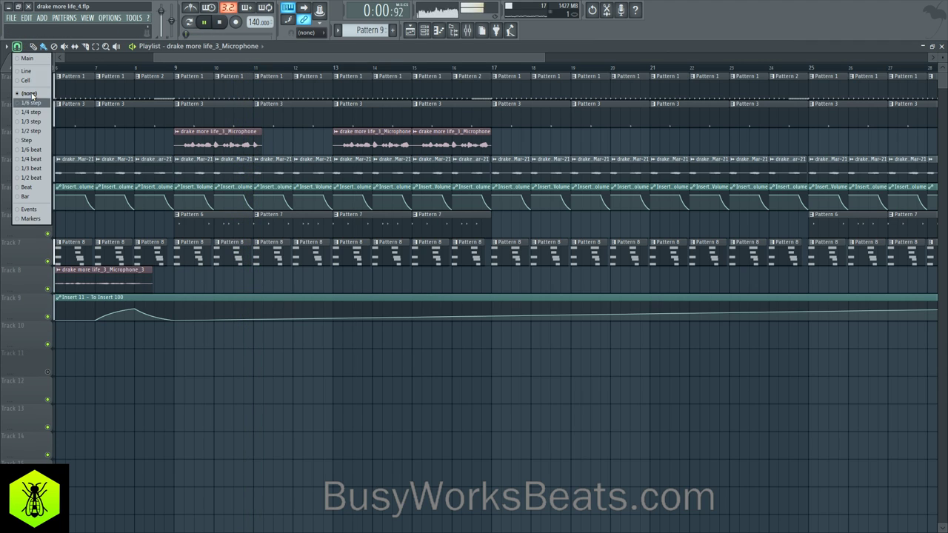
left_click(26, 197)
left_click(246, 151)
right_click(342, 138)
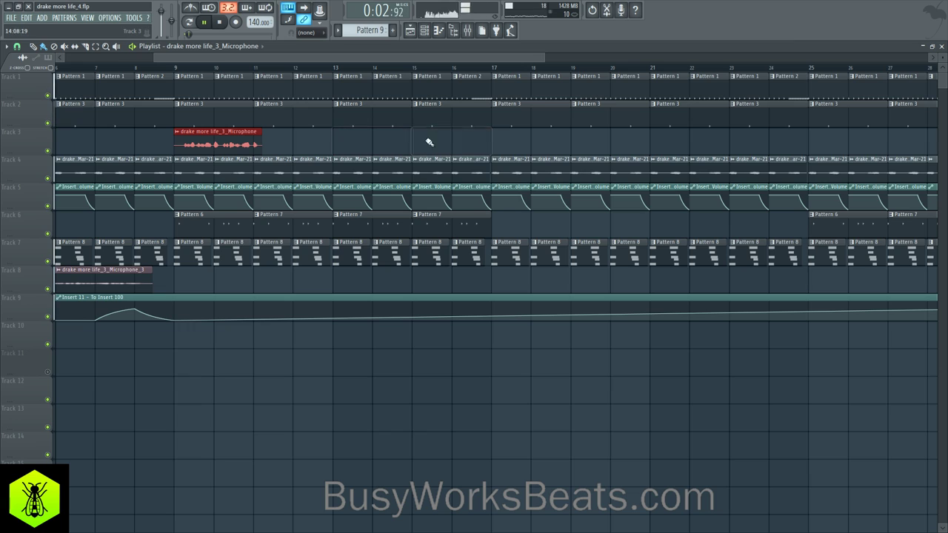
left_click(16, 47)
left_click(30, 97)
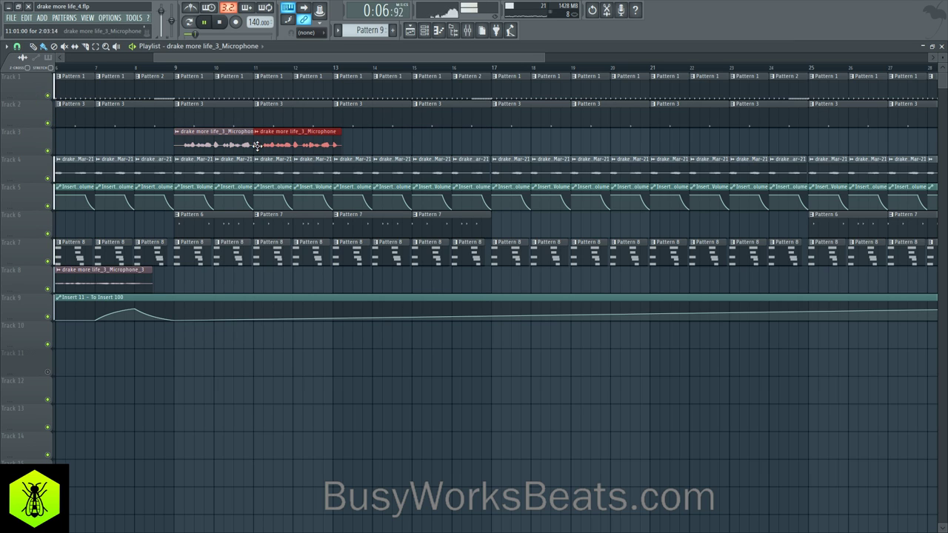
- Copy the two Track 3 vocal clips to bar 13 using beat snapping
left_click(17, 47)
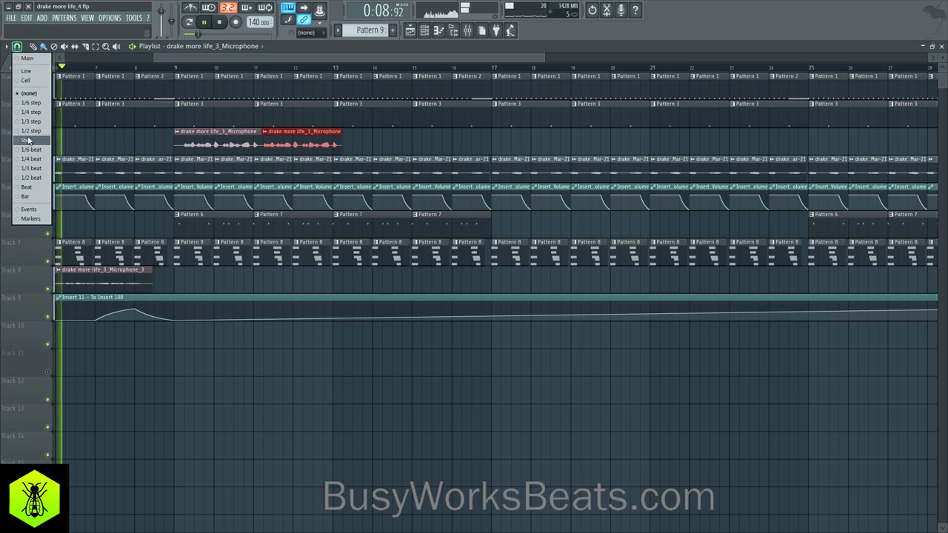
left_click(29, 190)
left_click_drag(216, 139, 364, 131)
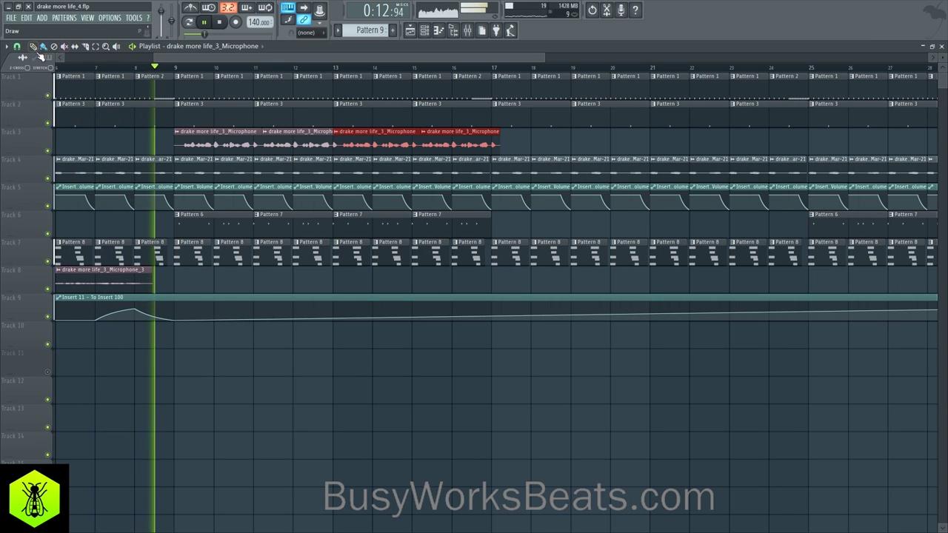
- Turn snapping off and crop the starts of the copied Track 3 vocal clips so they follow the preceding clips' ends
left_click(16, 47)
left_click(29, 94)
left_click(120, 149, "ctrl")
mouse_move(345, 145)
left_mouse_down()
mouse_move(303, 150)
mouse_move(341, 150)
left_mouse_up()
left_click(353, 140, "ctrl")
left_click(448, 139, "ctrl")
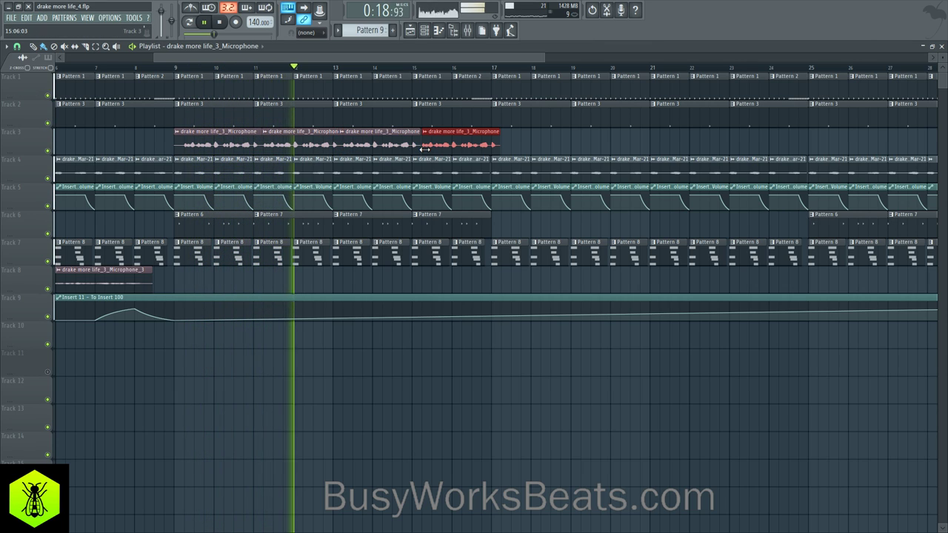
left_click(523, 138, "ctrl")
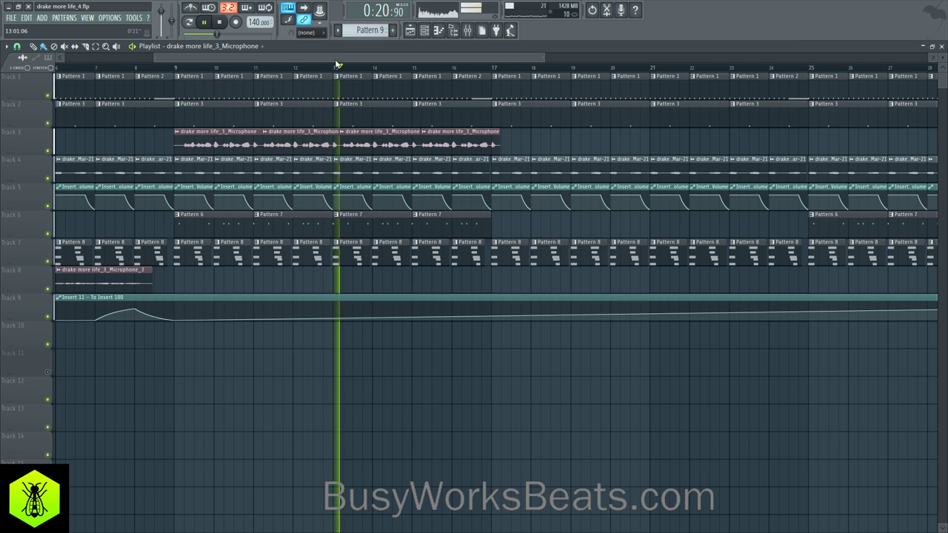
- Delete the last Track 3 vocal clip and shorten the third one to end just after bar 14
scroll(333, 72, "down", 5)
right_click(324, 147)
key("space")
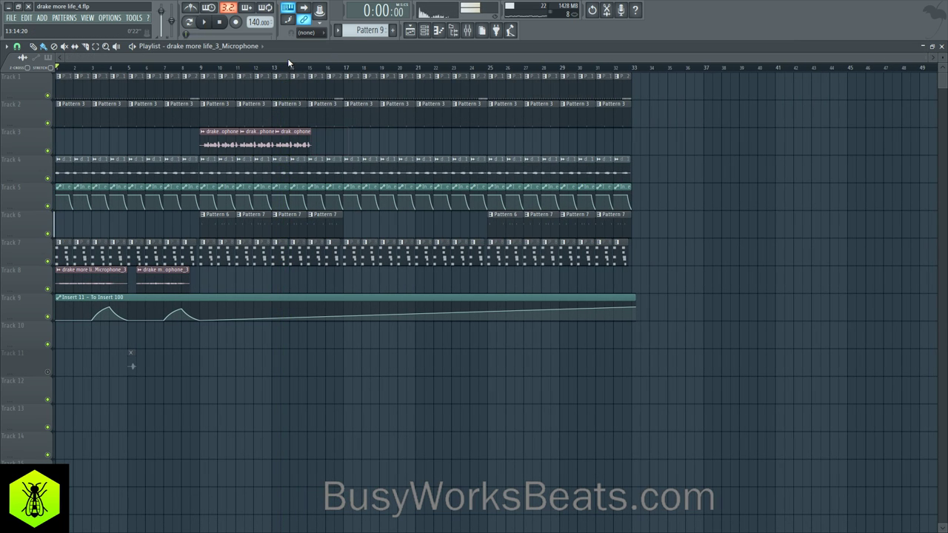
scroll(255, 72, "up", 3)
left_click(264, 69)
right_click(310, 144)
left_click_drag(327, 132, 301, 132)
key("space")
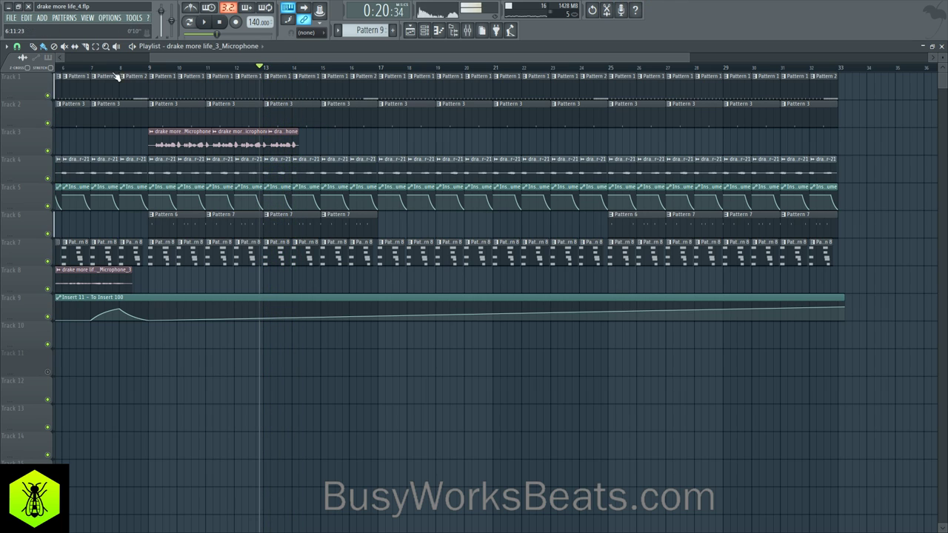
- Repeat the shortened Track 3 vocal clip up to just past bar 15 and play back the result
left_click(16, 46)
left_click(22, 197)
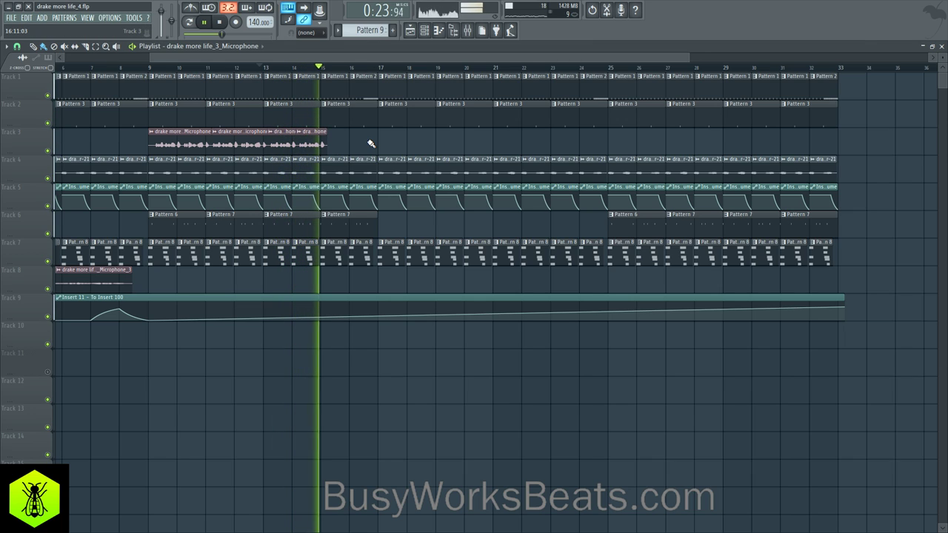
key("space")
key("space")
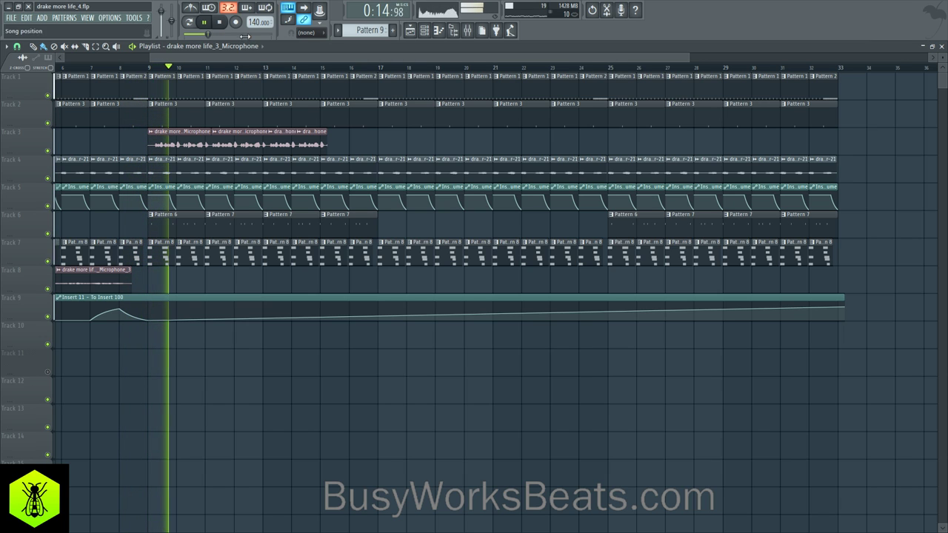
scroll(341, 70, "down", 3)
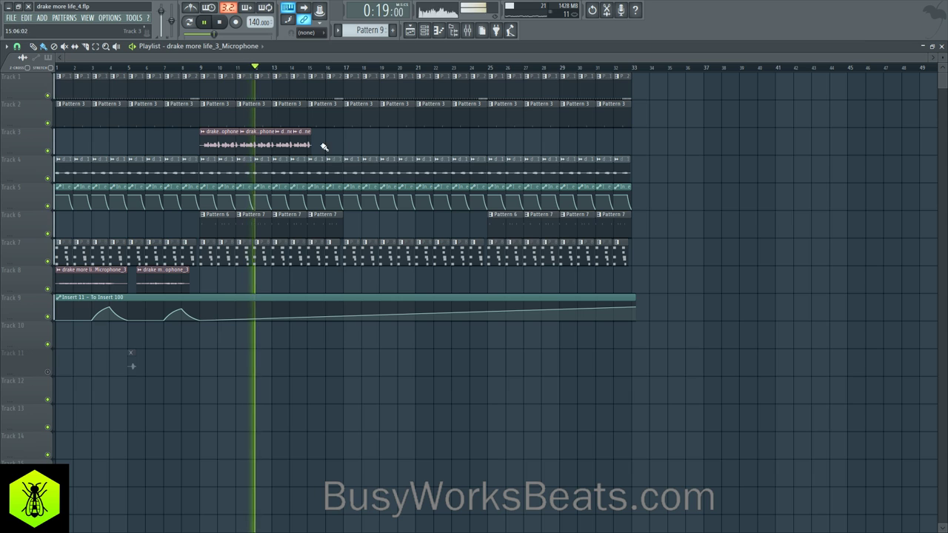
- Place a copy of the last Track 3 vocal clip just after bar 16, leaving a gap behind the preceding clip
scroll(296, 70, "up", 4)
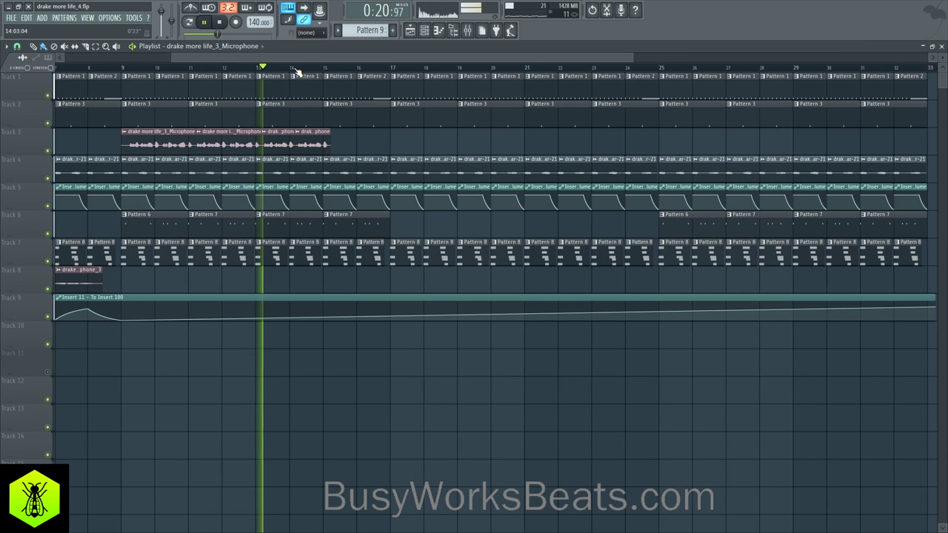
left_click(307, 140)
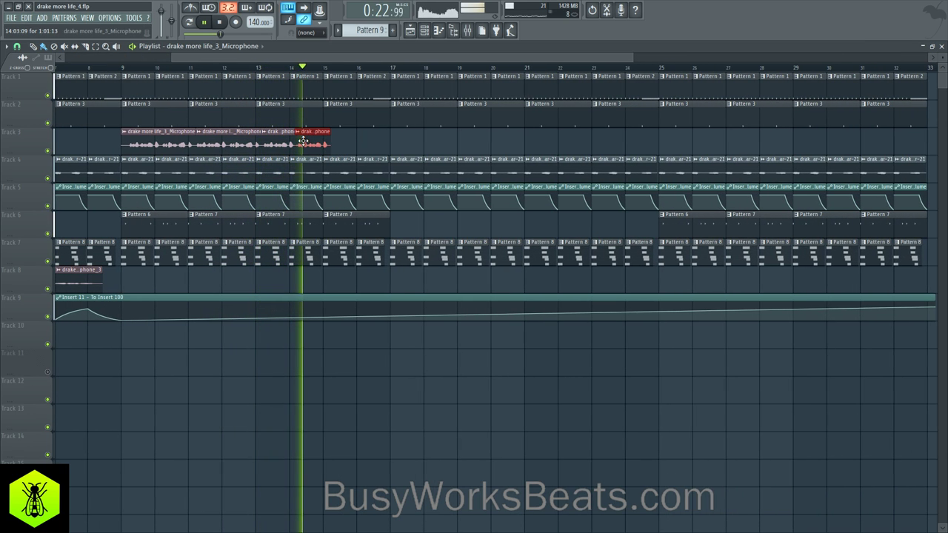
left_click_drag(304, 140, 372, 138)
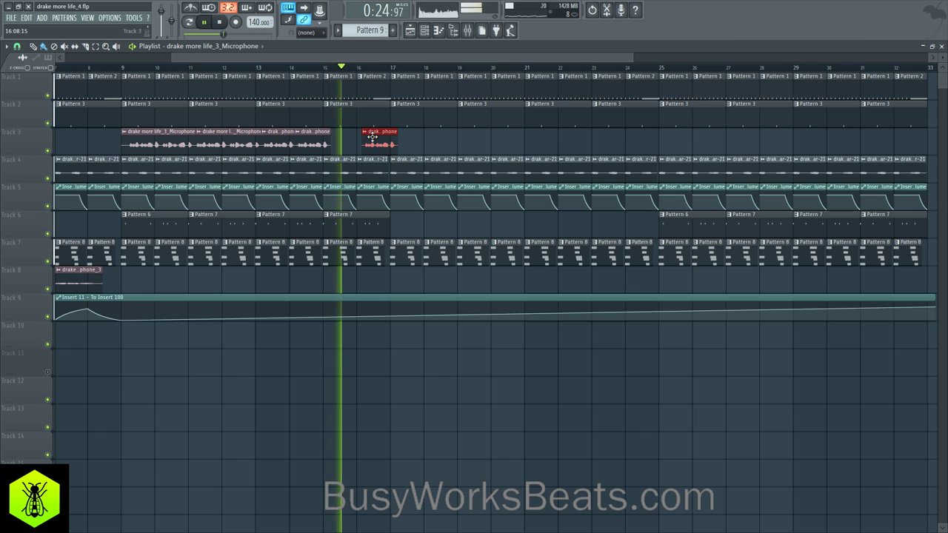
scroll(360, 71, "down", 4)
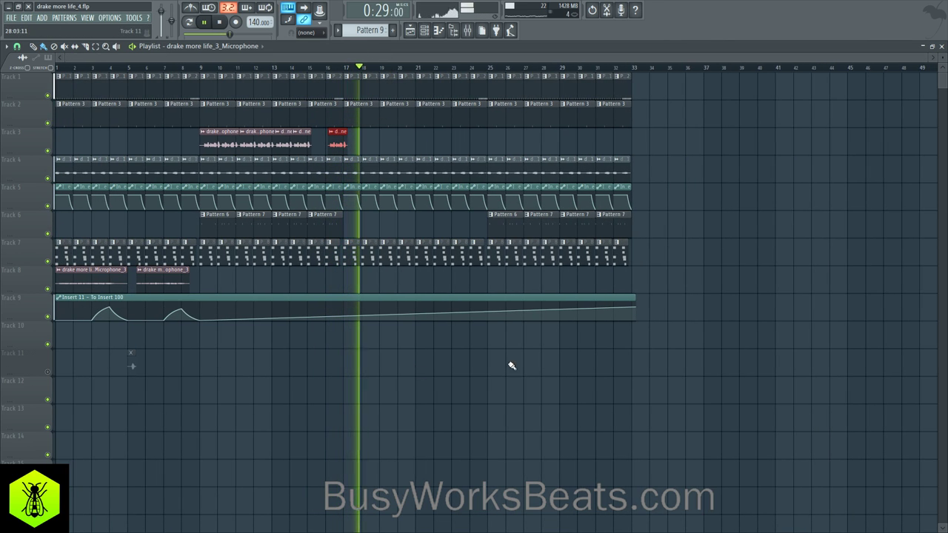
- Move the final point of the Insert 11 send automation to about bar 31 at the minimum level, flattening the ramp after bar 9
left_click_drag(635, 308, 597, 337)
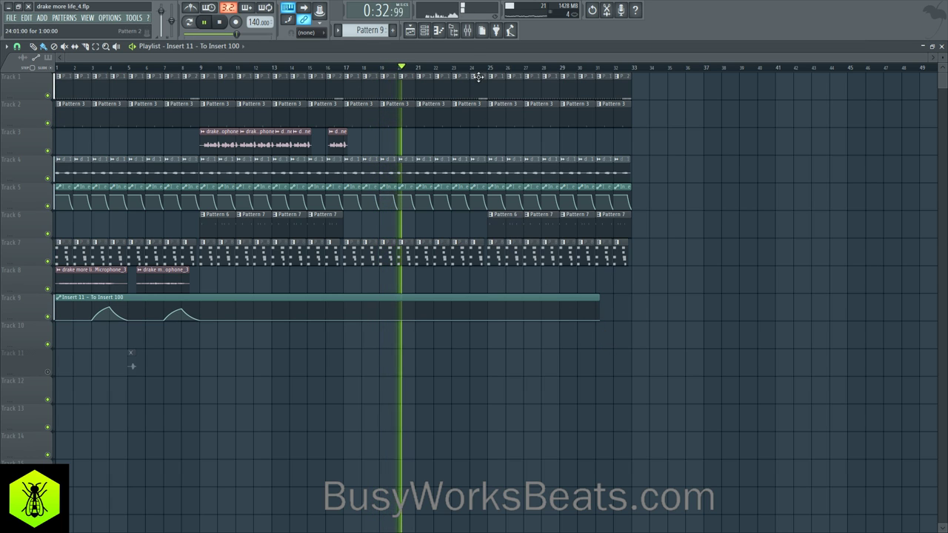
key("F9")
key("F9")
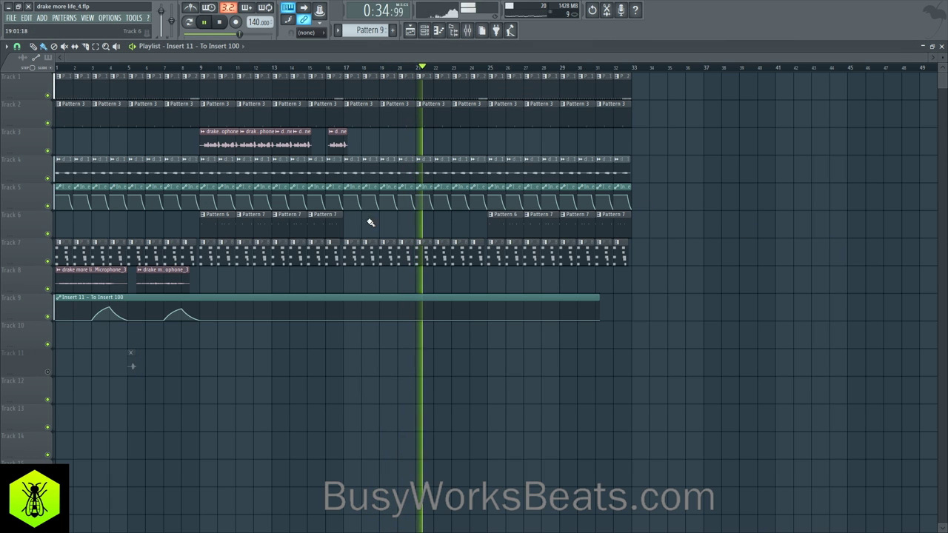
- Set the Band 2 stereo width to 19.0 in the master track's iZotope Ozone 7 Imager
left_click(470, 30)
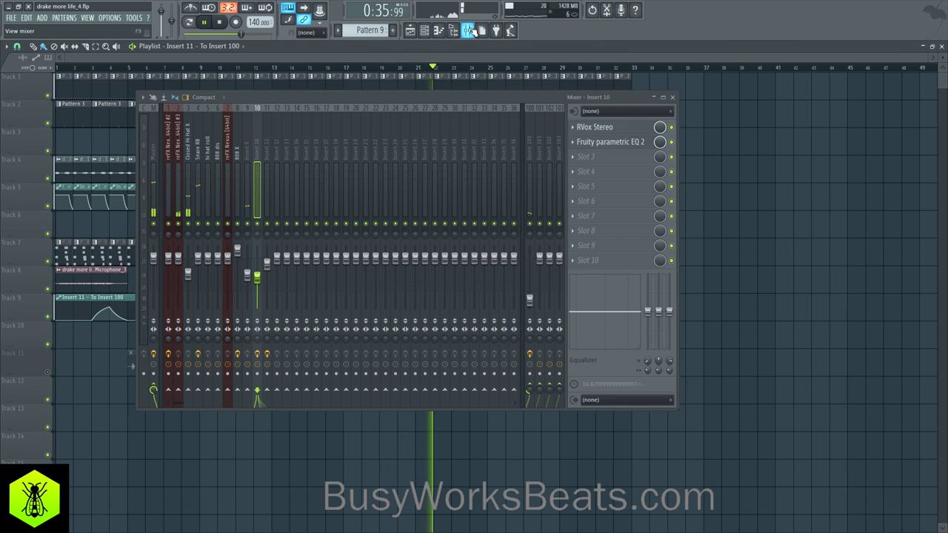
left_click(238, 141)
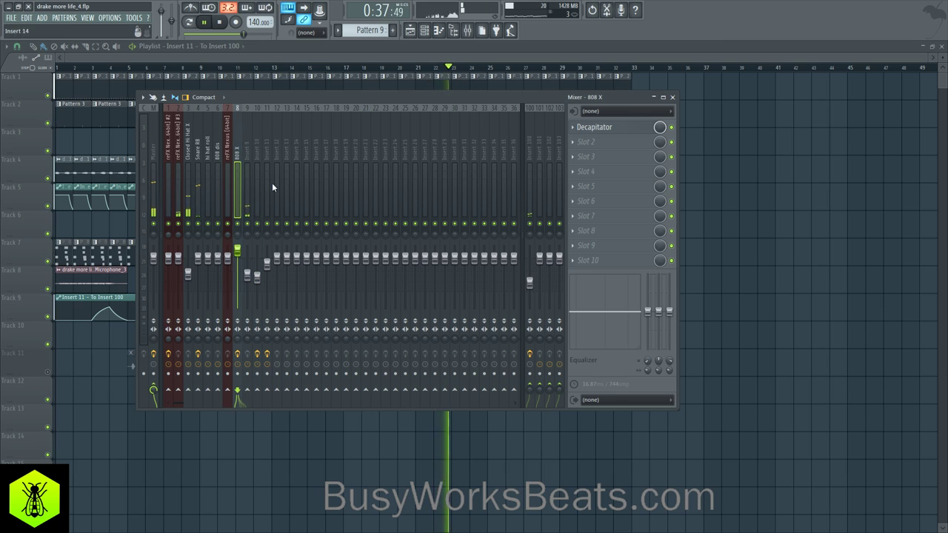
left_click(154, 149)
left_click(615, 129)
left_click_drag(135, 231, 132, 245)
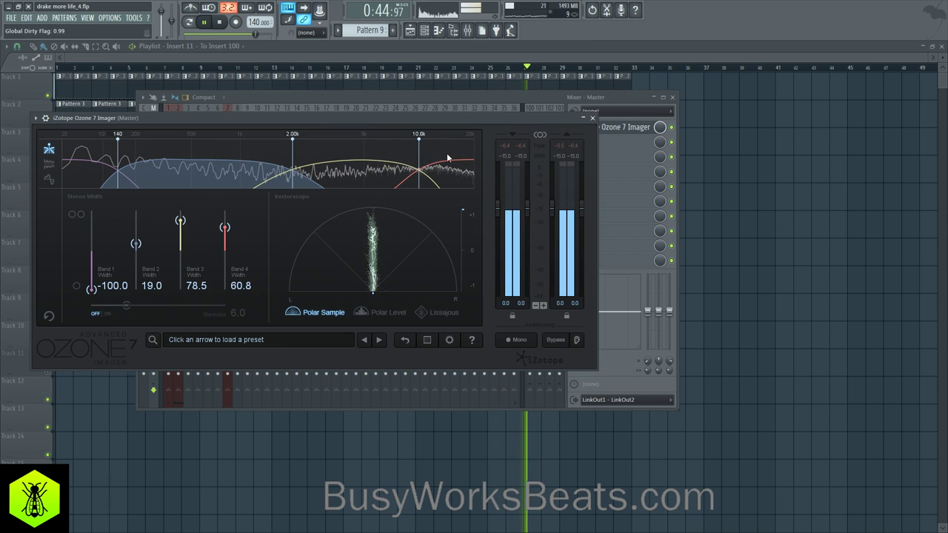
left_click(787, 138)
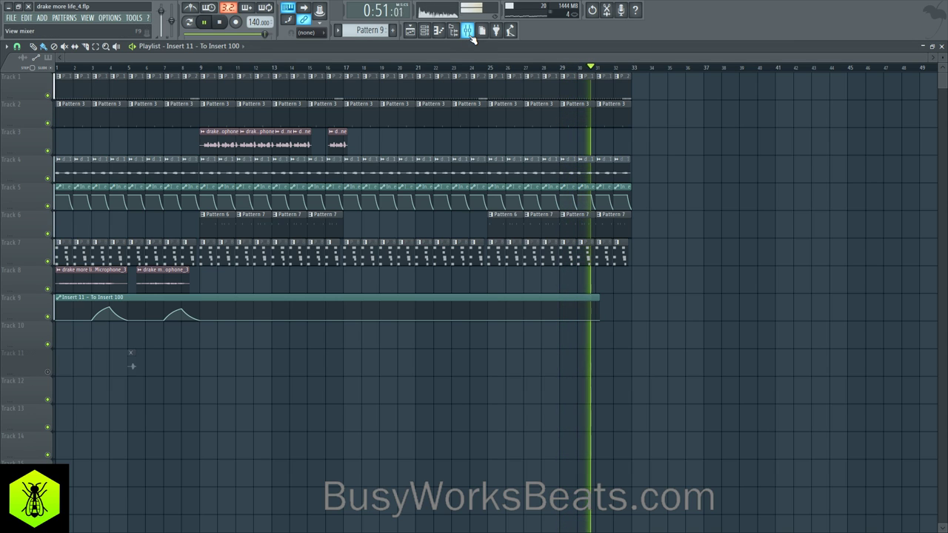
- Close the Playlist, Mixer, Channel rack and Edison windows, play the beat through and stop playback
left_click(940, 47)
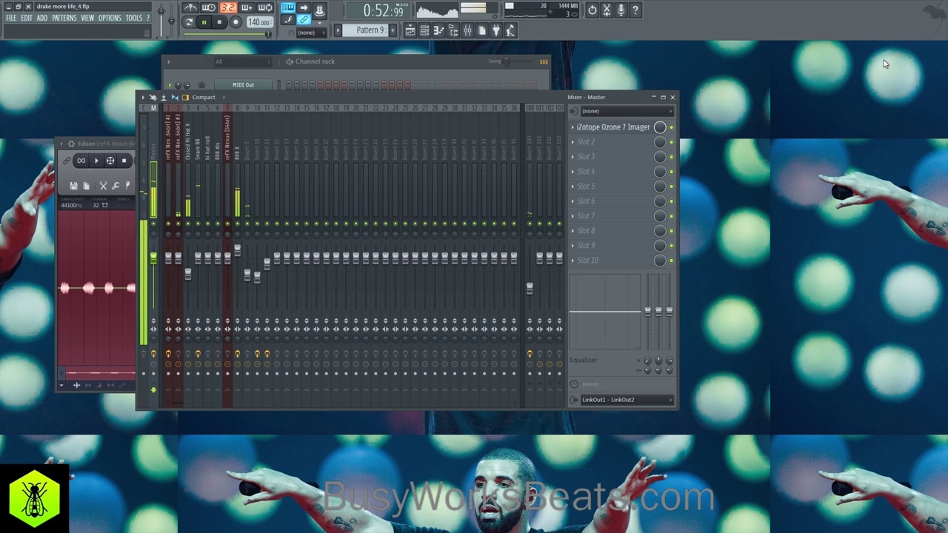
left_click(467, 30)
left_click(423, 30)
left_click(423, 31)
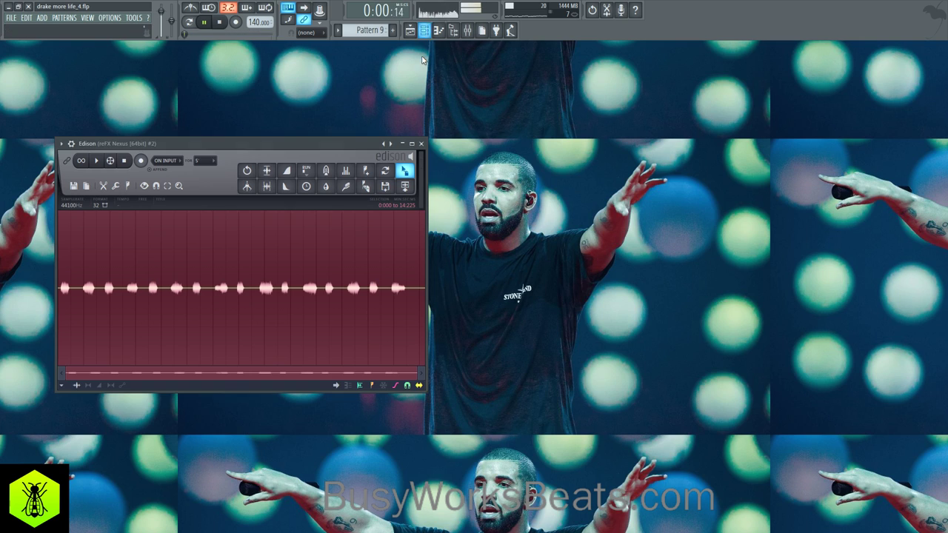
left_click(419, 144)
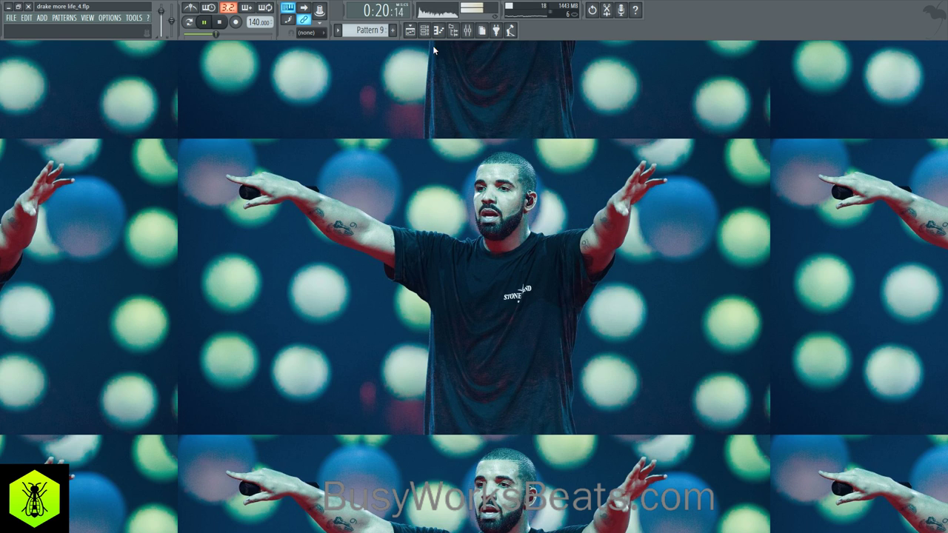
left_click(467, 30)
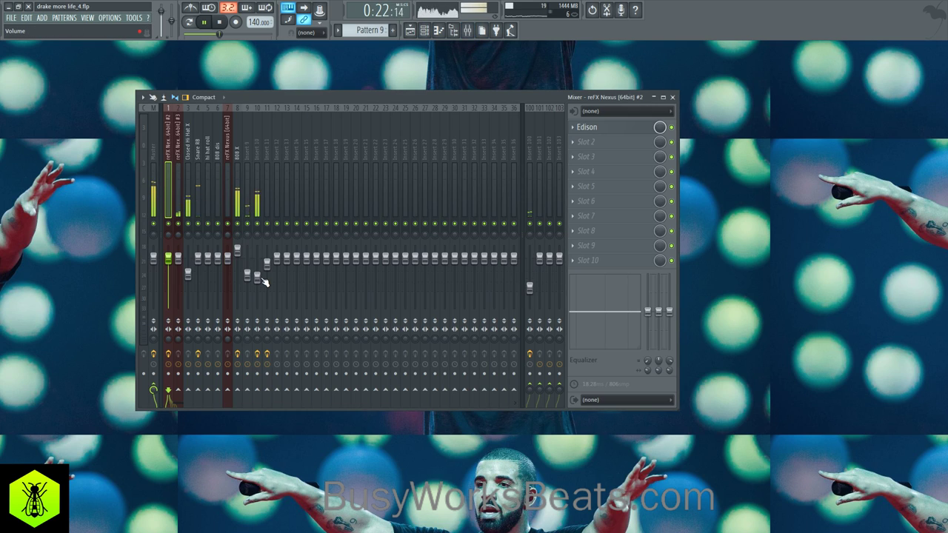
left_click(672, 97)
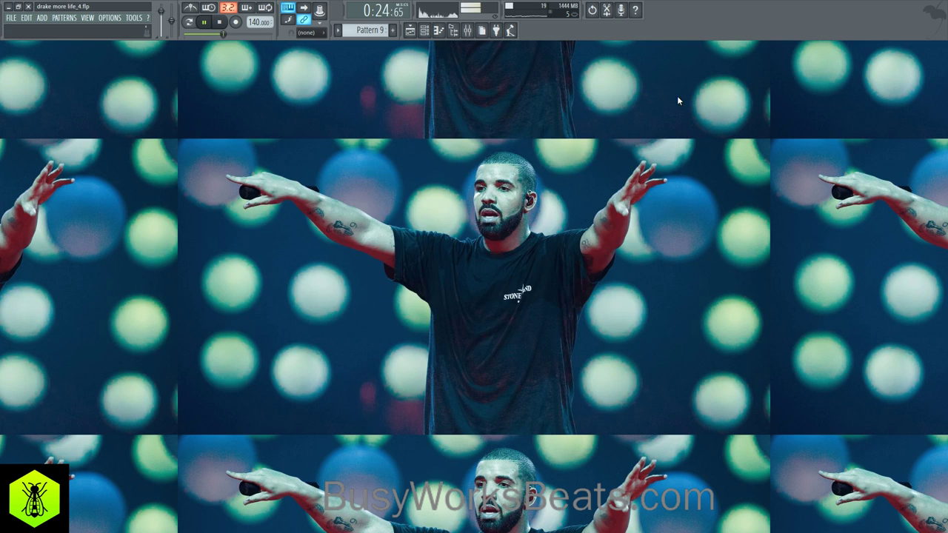
left_click(222, 23)
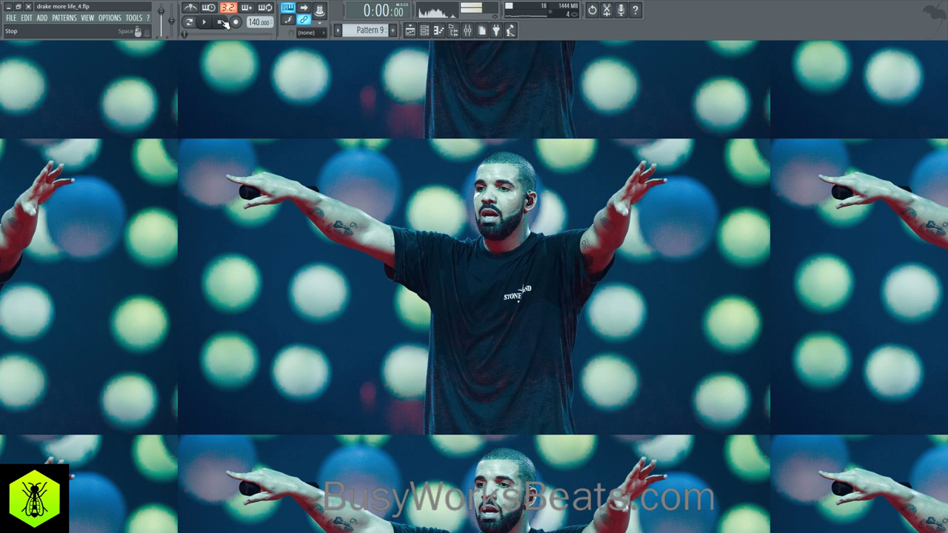